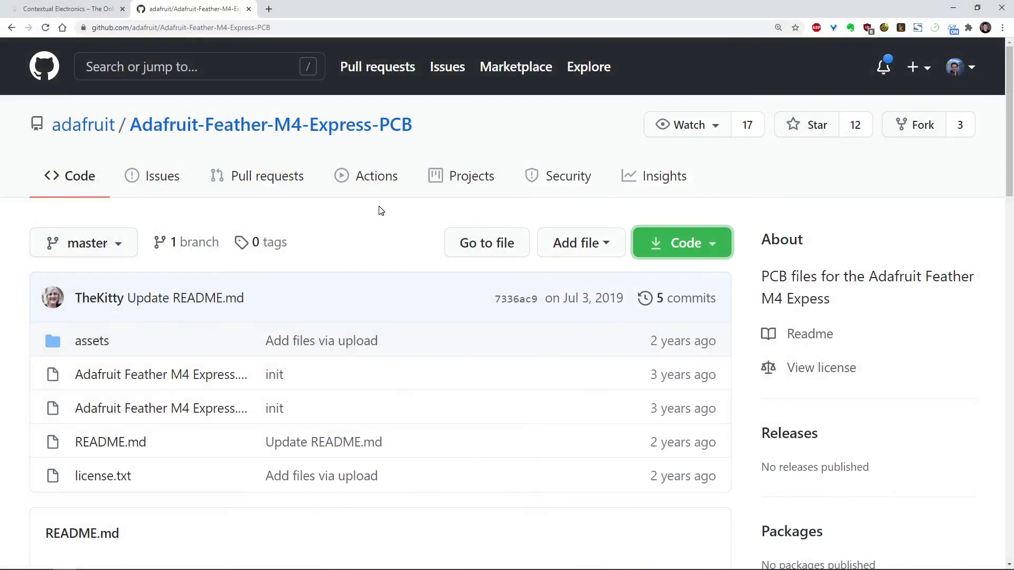
Copy the Adafruit-Feather-M4-Express-PCB repository's SSH clone address from the Code dropdown
{"action": "scroll", "coordinate": [370, 227], "scroll_direction": "down", "scroll_amount": 10}
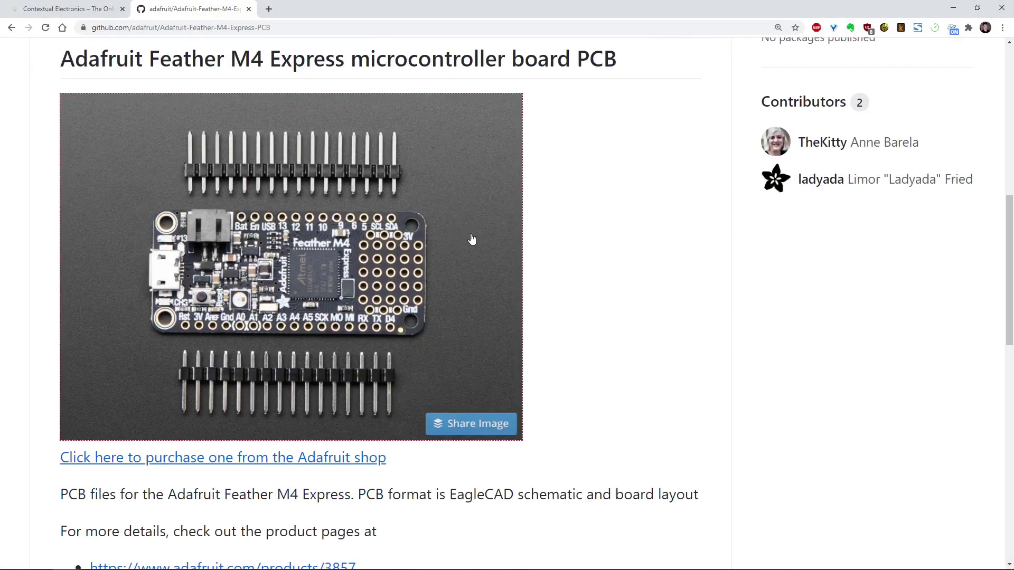
{"action": "mouse_move", "coordinate": [272, 277]}
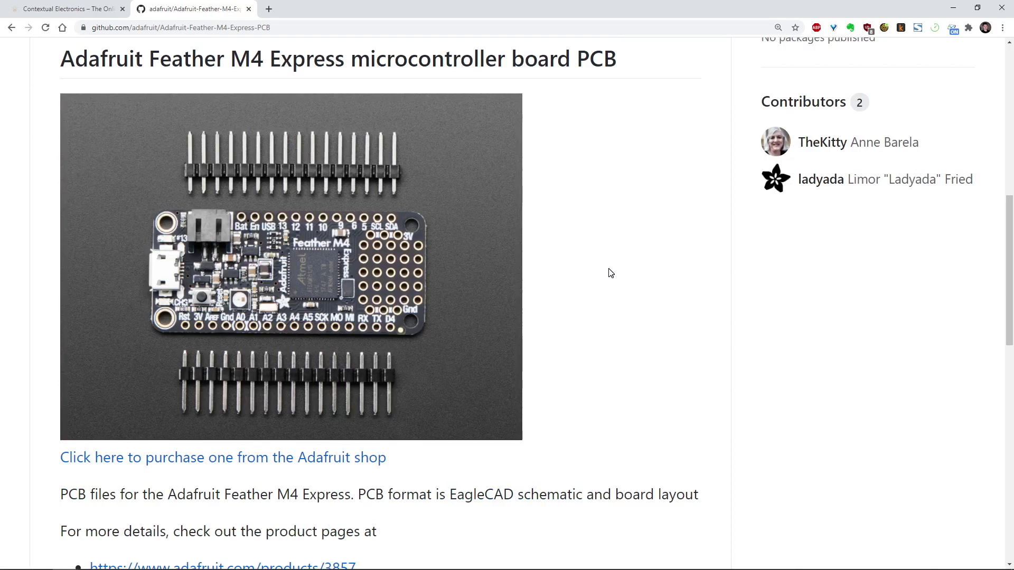
{"action": "scroll", "coordinate": [589, 270], "scroll_direction": "down", "scroll_amount": 4}
{"action": "scroll", "coordinate": [573, 280], "scroll_direction": "up", "scroll_amount": 5}
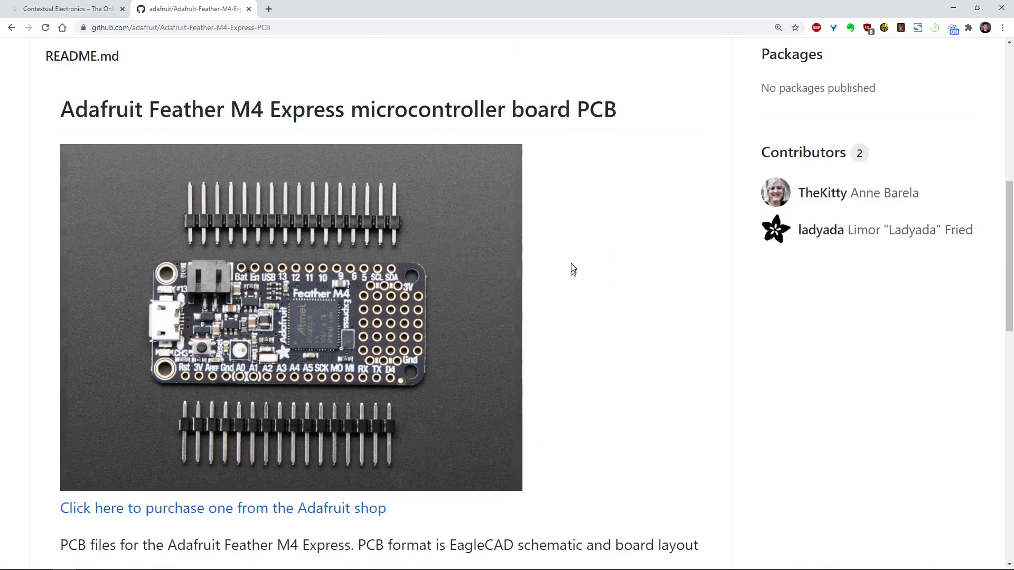
{"action": "scroll", "coordinate": [561, 134], "scroll_direction": "up", "scroll_amount": 9}
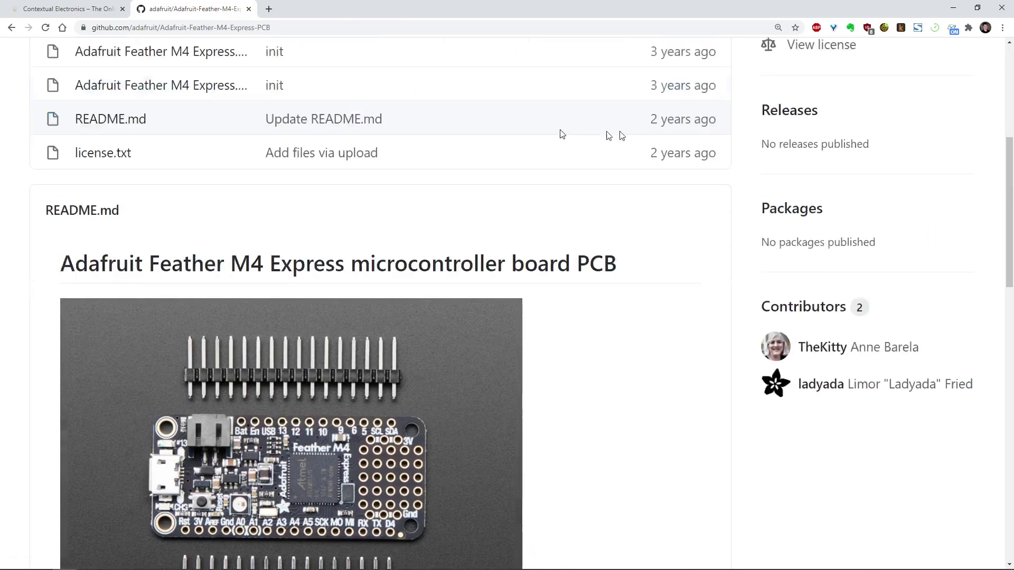
{"action": "left_click", "coordinate": [716, 248]}
{"action": "left_click", "coordinate": [605, 343]}
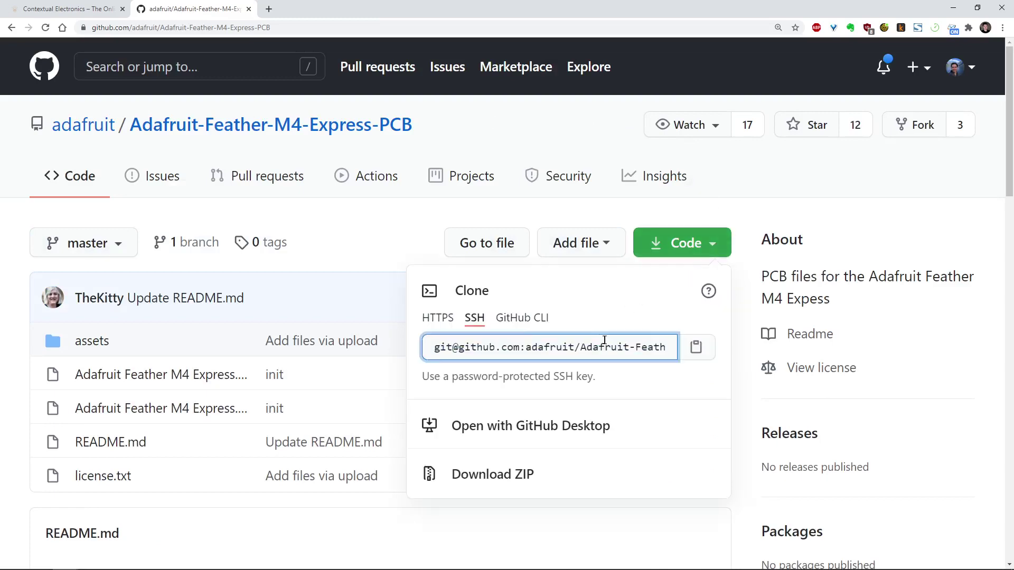
{"action": "key", "text": "ctrl+a"}
{"action": "left_click", "coordinate": [608, 343]}
{"action": "left_click", "coordinate": [694, 349]}
In Git Bash, discard the stray pasted address and clear the terminal screen
{"action": "key", "text": "alt+Tab"}
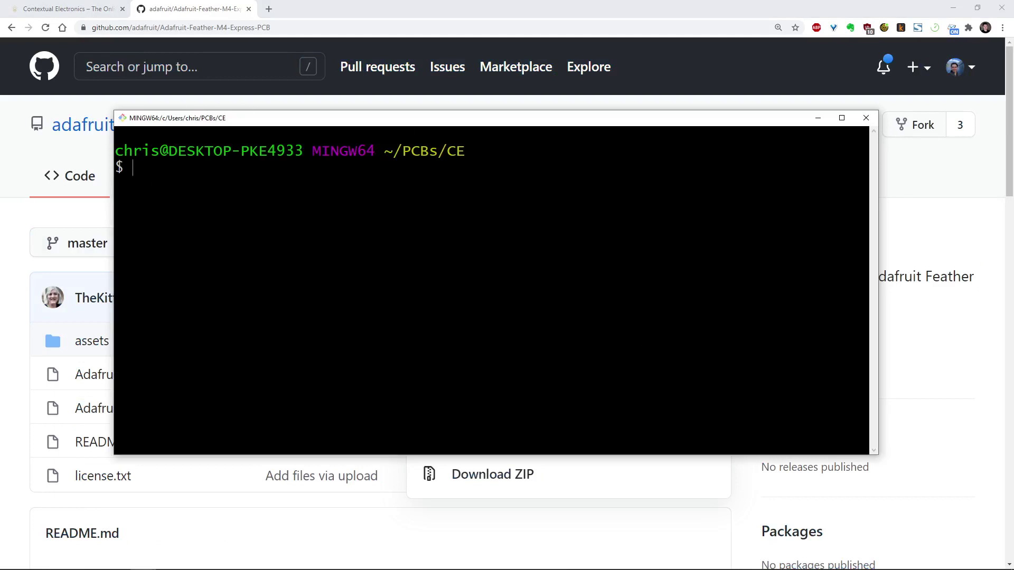
{"action": "key", "text": "shift+Insert"}
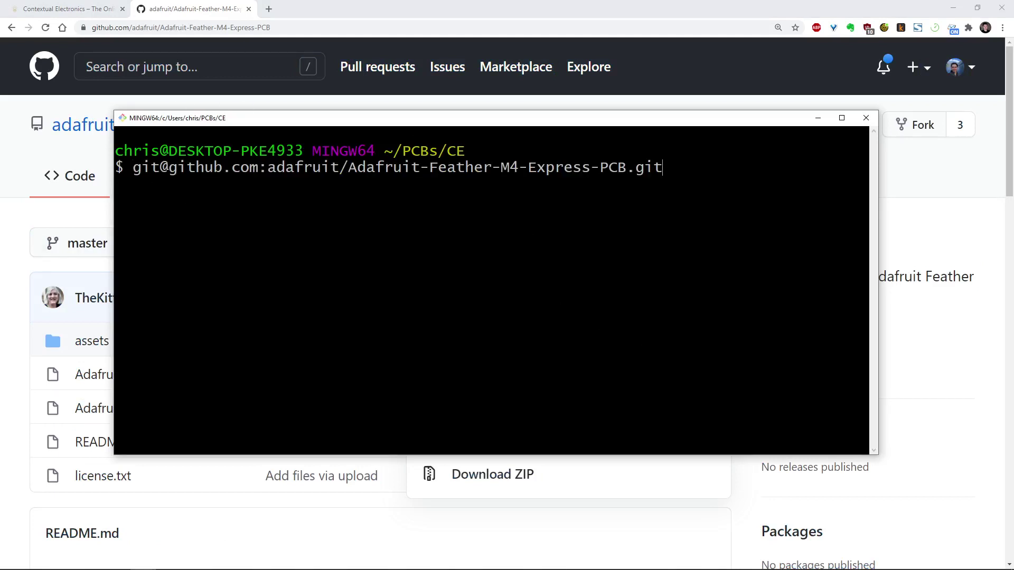
{"action": "key", "text": "BackSpace"}
{"action": "key", "text": "shift+Insert"}
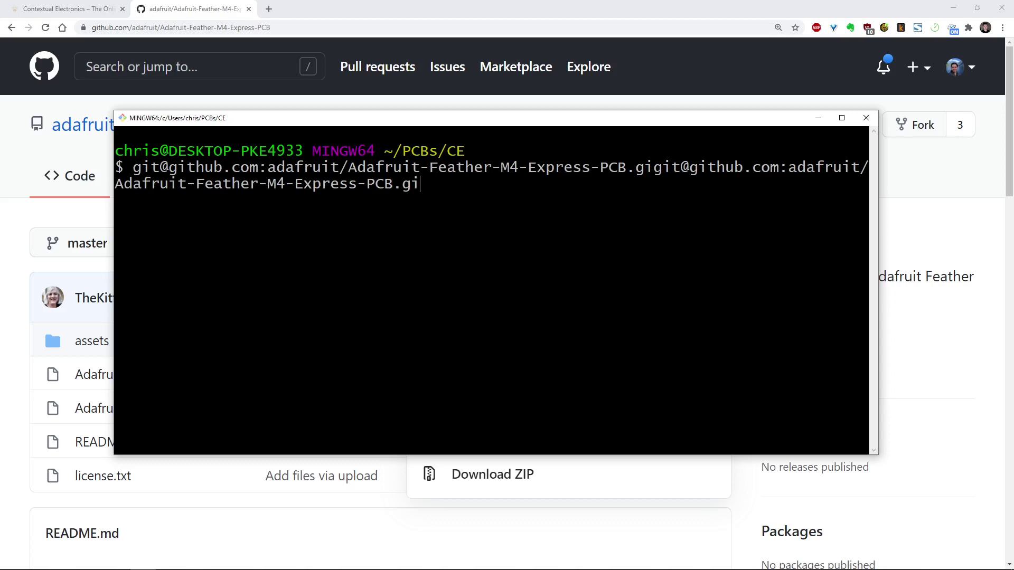
{"action": "key", "text": "BackSpace"}
{"action": "key", "text": "BackSpace"}
{"action": "key", "text": "Up"}
{"action": "key", "text": "Up"}
{"action": "key", "text": "Up"}
{"action": "key", "text": "Return"}
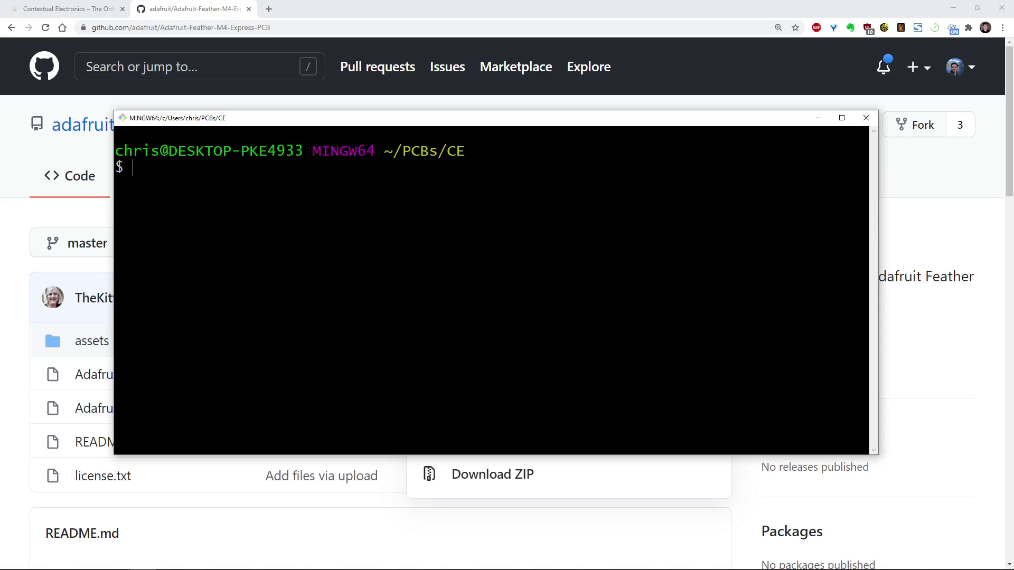
Run git clone with the pasted SSH address to clone the repository into ~/PCBs/CE
{"action": "type", "text": "git lcone"}
{"action": "key", "text": "BackSpace"}
{"action": "key", "text": "BackSpace"}
{"action": "key", "text": "BackSpace"}
{"action": "type", "text": "ne"}
{"action": "key", "text": "shift+Insert"}
{"action": "key", "text": "Return"}
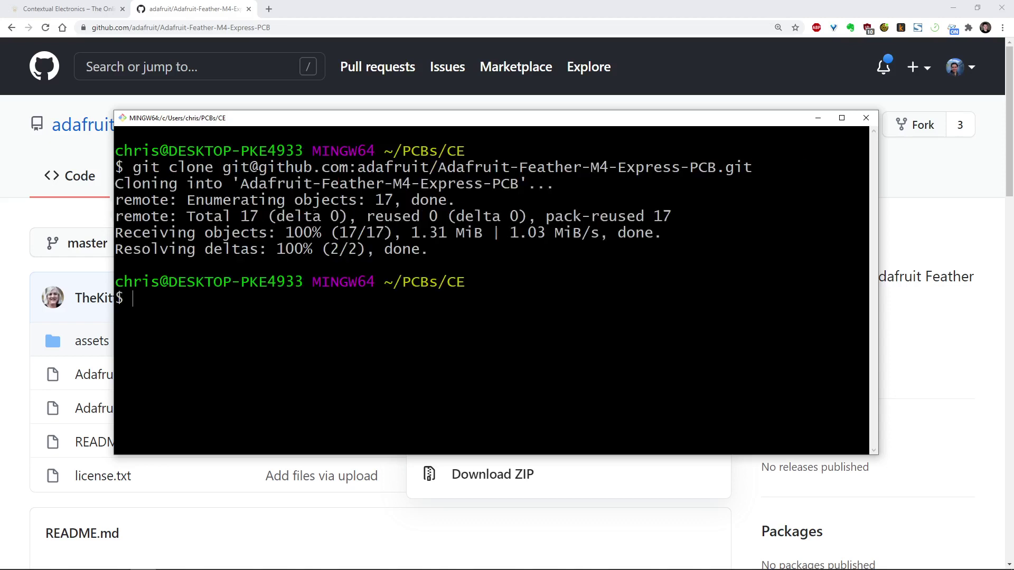
{"action": "key", "text": "alt+Tab"}
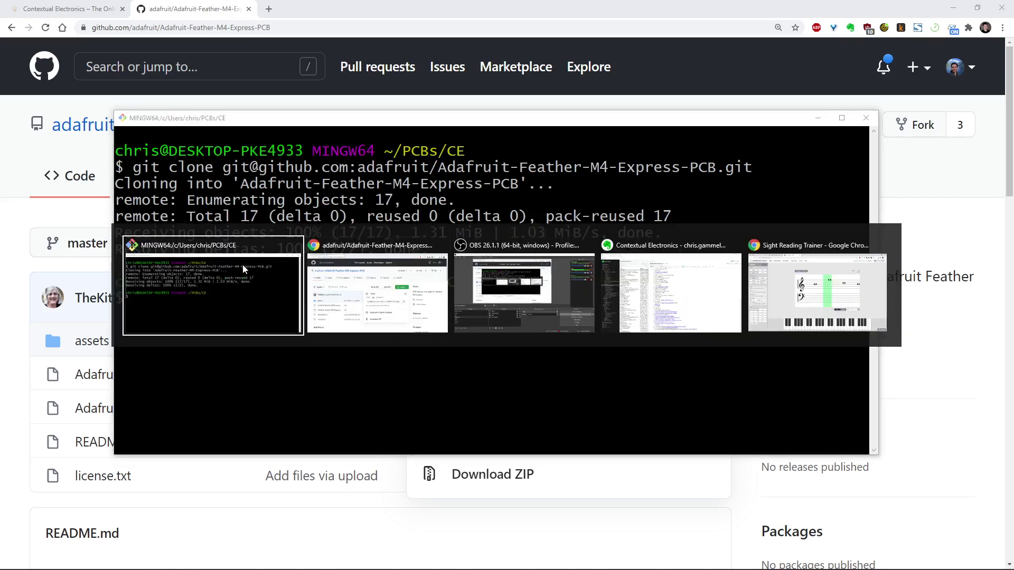
{"action": "left_click", "coordinate": [244, 269]}
Launch KiCad and start an EAGLE CAD project import
{"action": "left_click", "coordinate": [167, 560]}
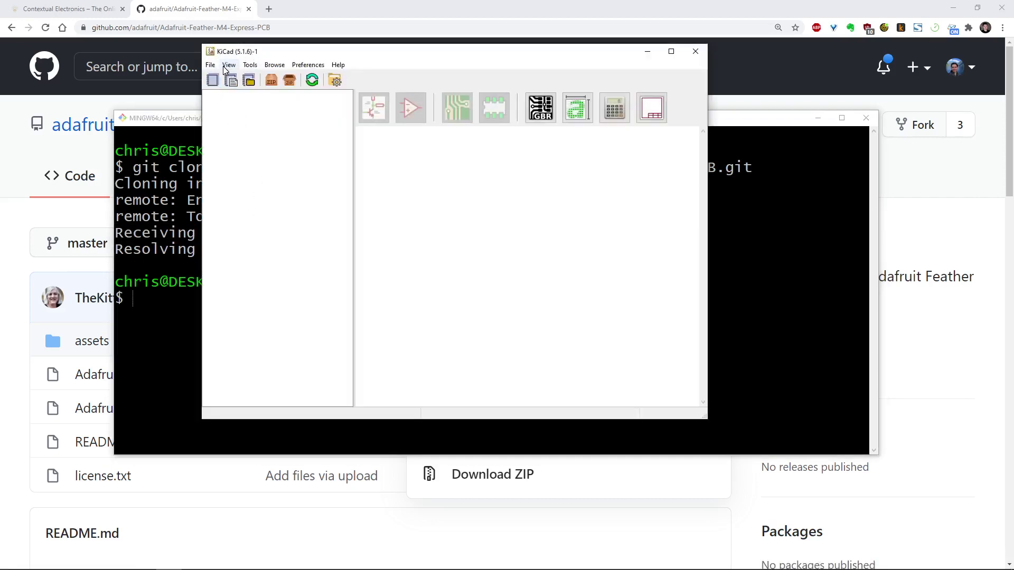
{"action": "left_click", "coordinate": [219, 69]}
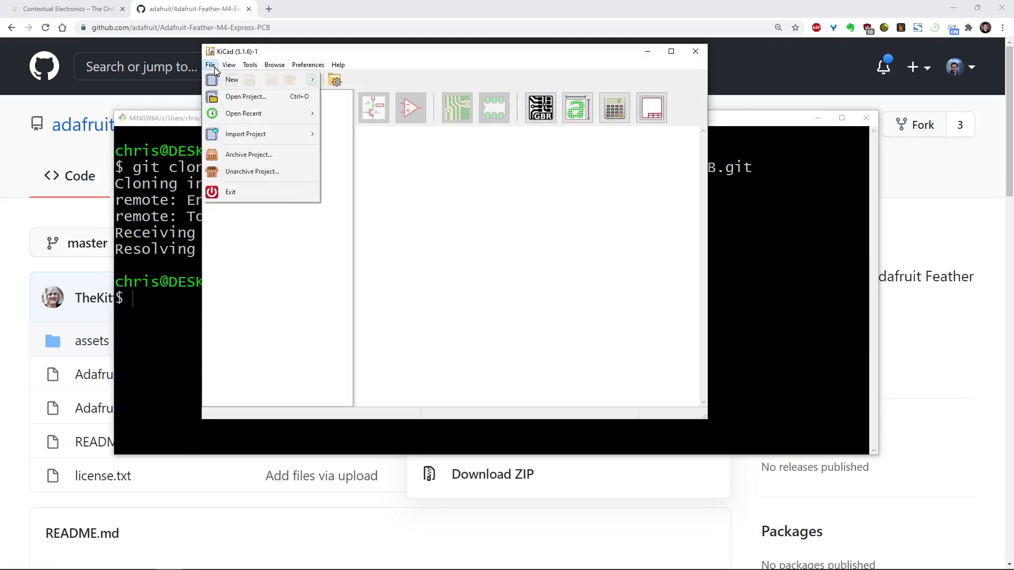
{"action": "mouse_move", "coordinate": [230, 137]}
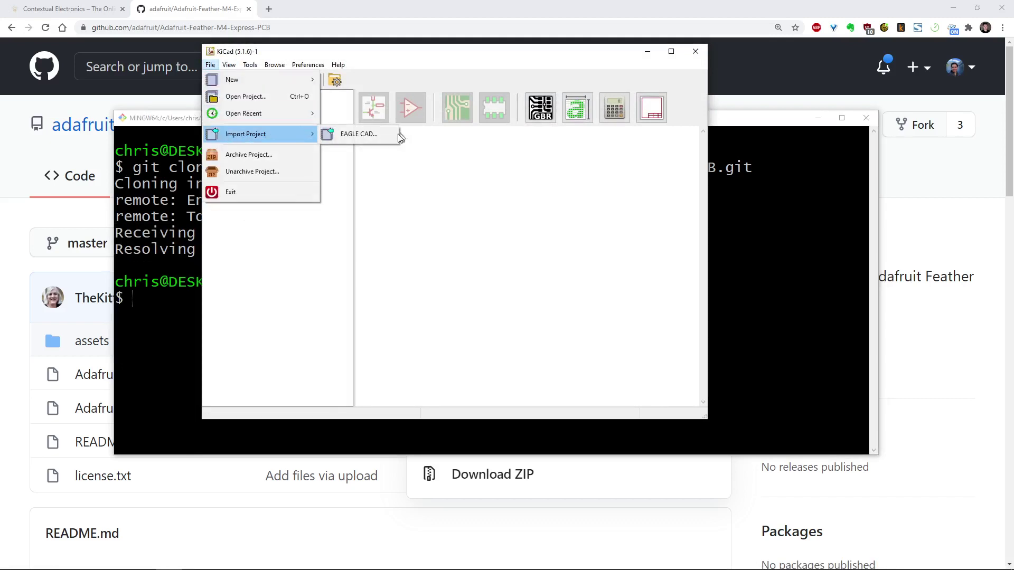
{"action": "left_click", "coordinate": [380, 135]}
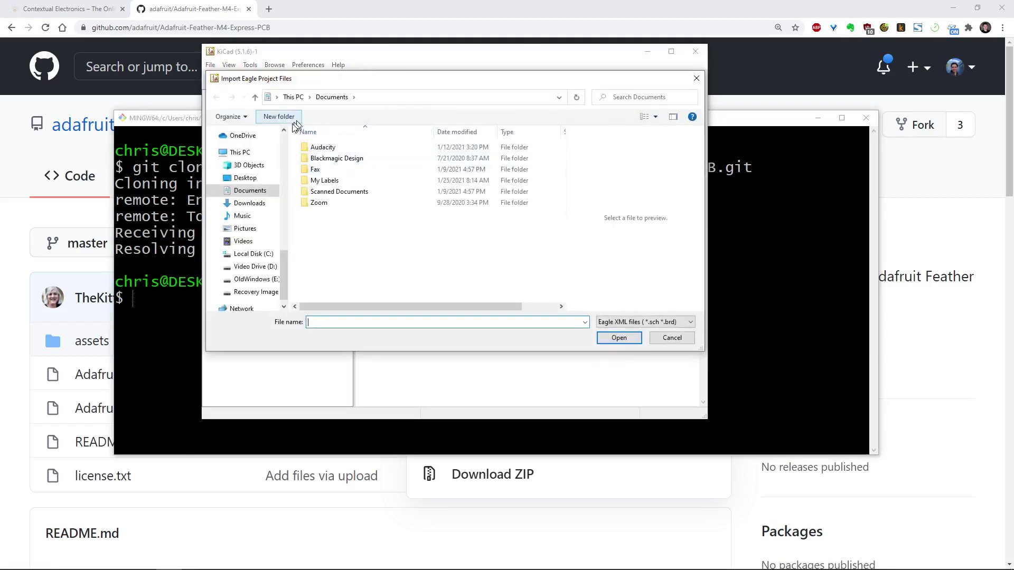
Browse to D:\PCBs\CE\Adafruit-Feather-M4-Express-PCB and pick the Adafruit Feather M4 Express schematic
{"action": "left_click", "coordinate": [249, 267]}
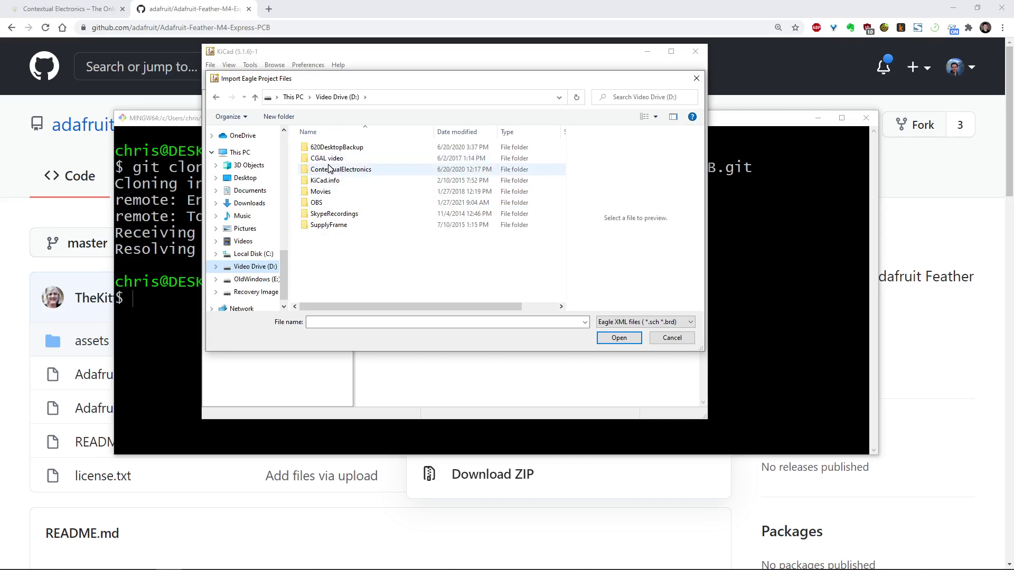
{"action": "scroll", "coordinate": [273, 233], "scroll_direction": "up", "scroll_amount": 1}
{"action": "scroll", "coordinate": [273, 233], "scroll_direction": "up", "scroll_amount": 10}
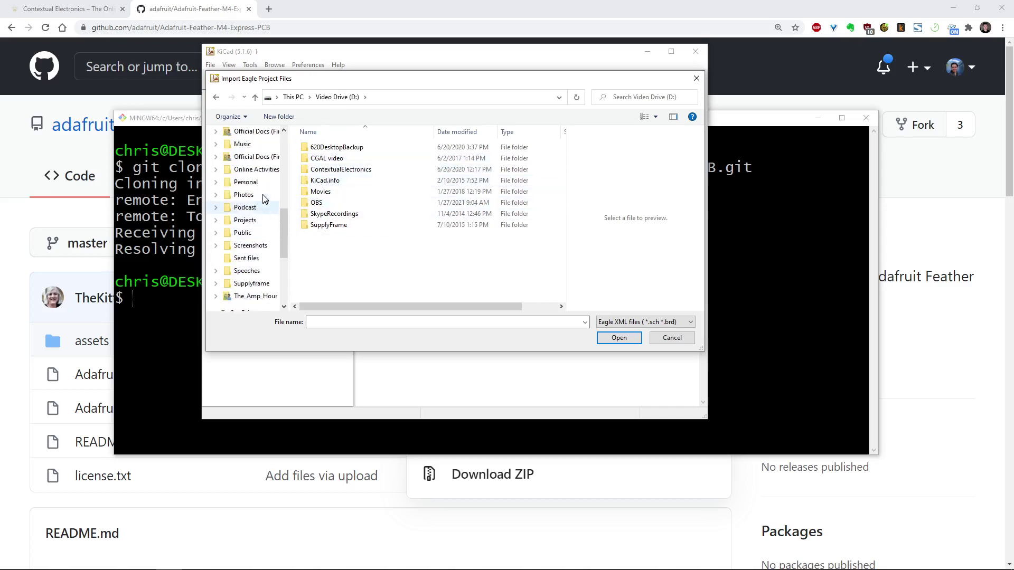
{"action": "left_click", "coordinate": [253, 205]}
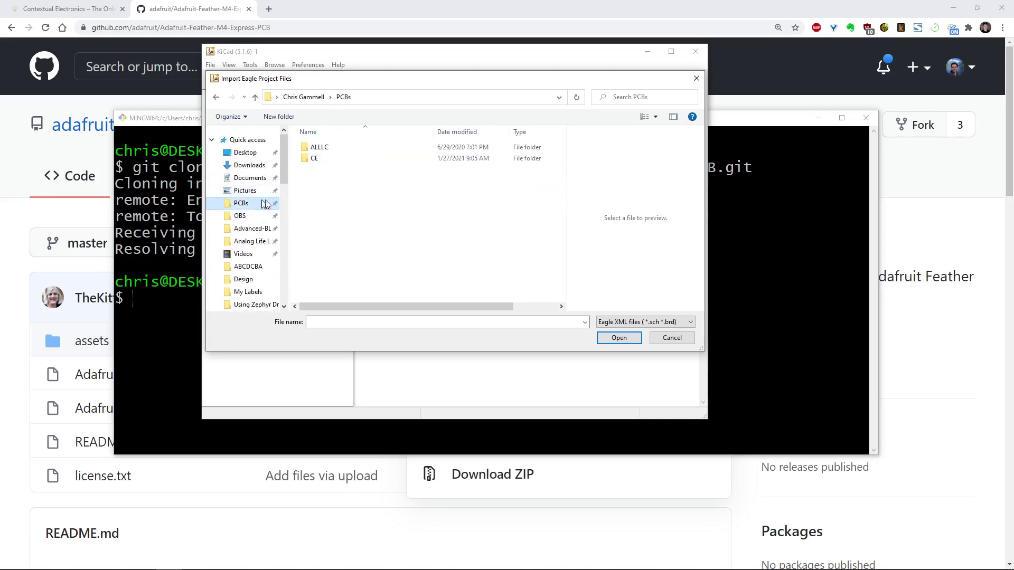
{"action": "double_click", "coordinate": [318, 159]}
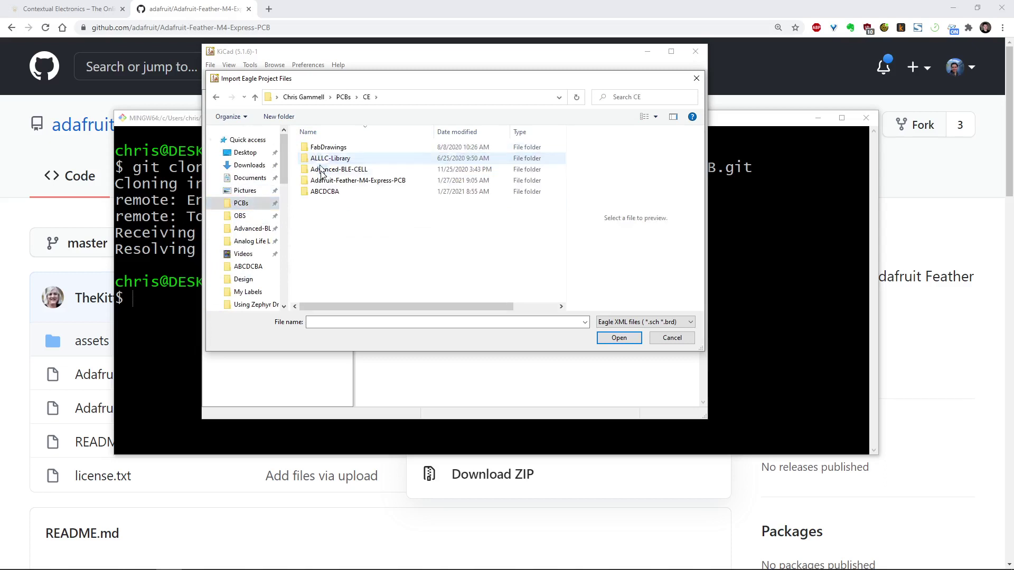
{"action": "double_click", "coordinate": [320, 180]}
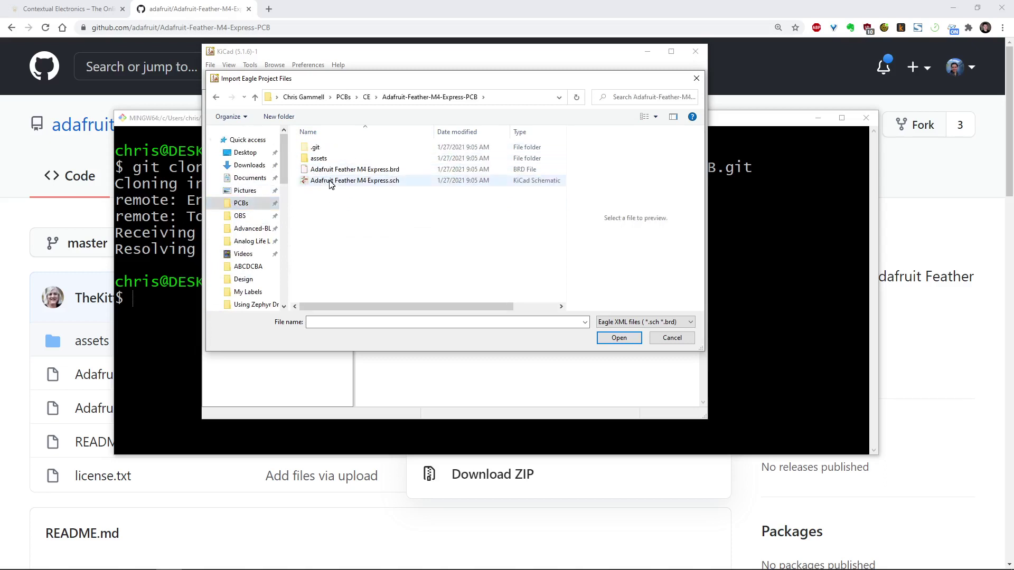
{"action": "double_click", "coordinate": [330, 180]}
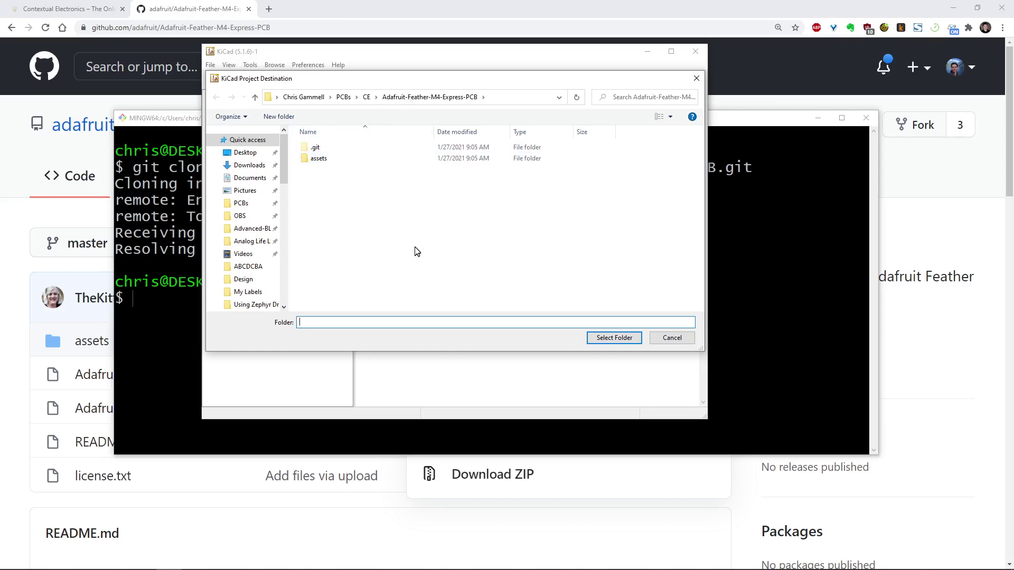
Create an M4-KiCad folder in the repository and select it as the project destination
{"action": "right_click", "coordinate": [362, 239]}
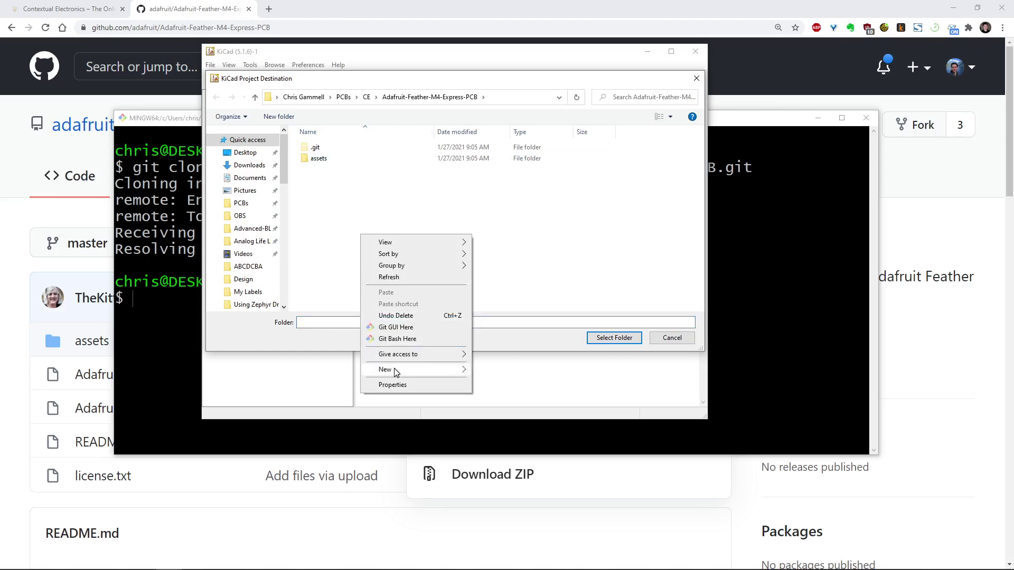
{"action": "mouse_move", "coordinate": [396, 372]}
{"action": "left_click", "coordinate": [491, 370]}
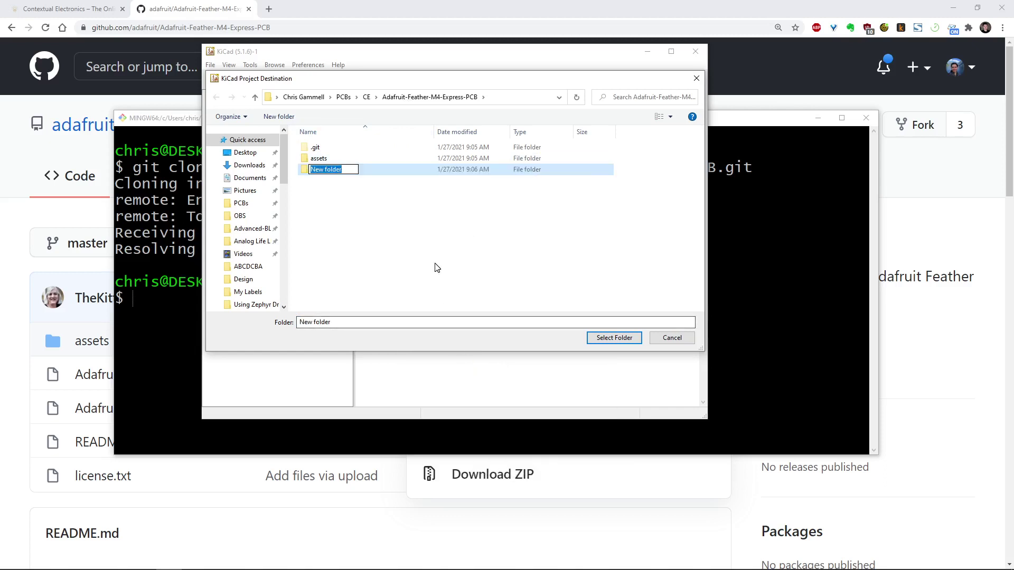
{"action": "type", "text": "M4-KiCad"}
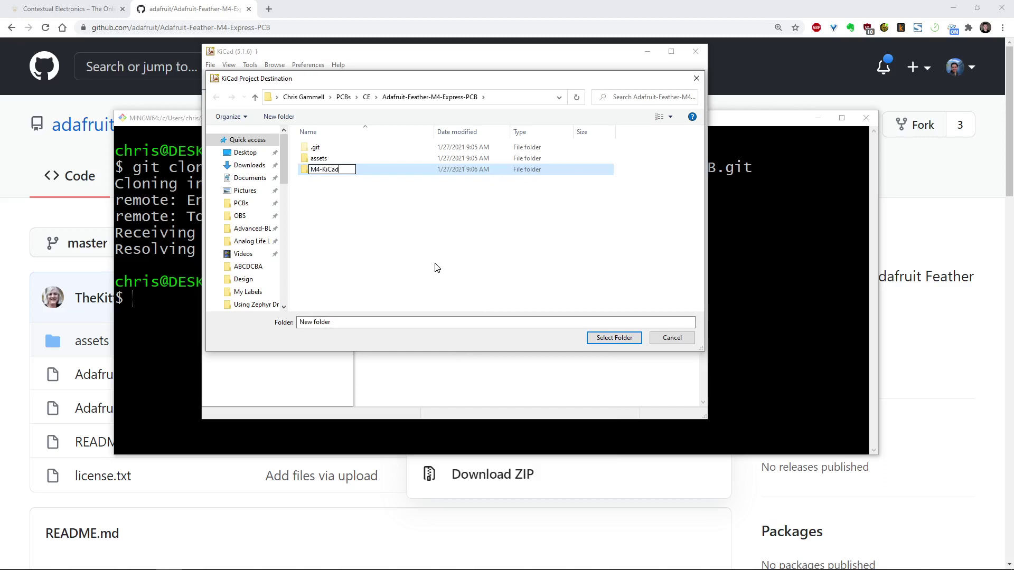
{"action": "key", "text": "Return"}
{"action": "key", "text": "Return"}
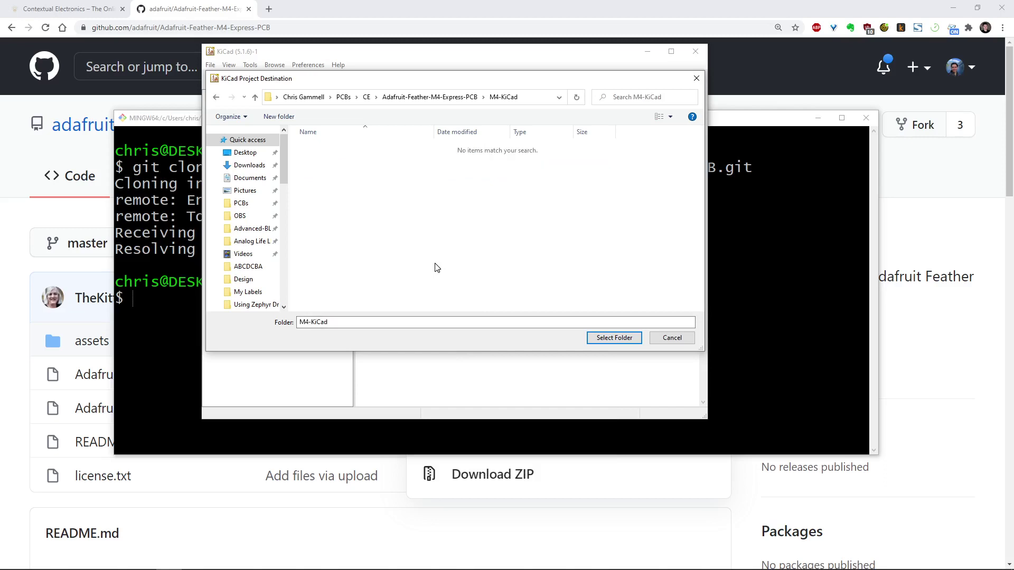
{"action": "left_click", "coordinate": [631, 341]}
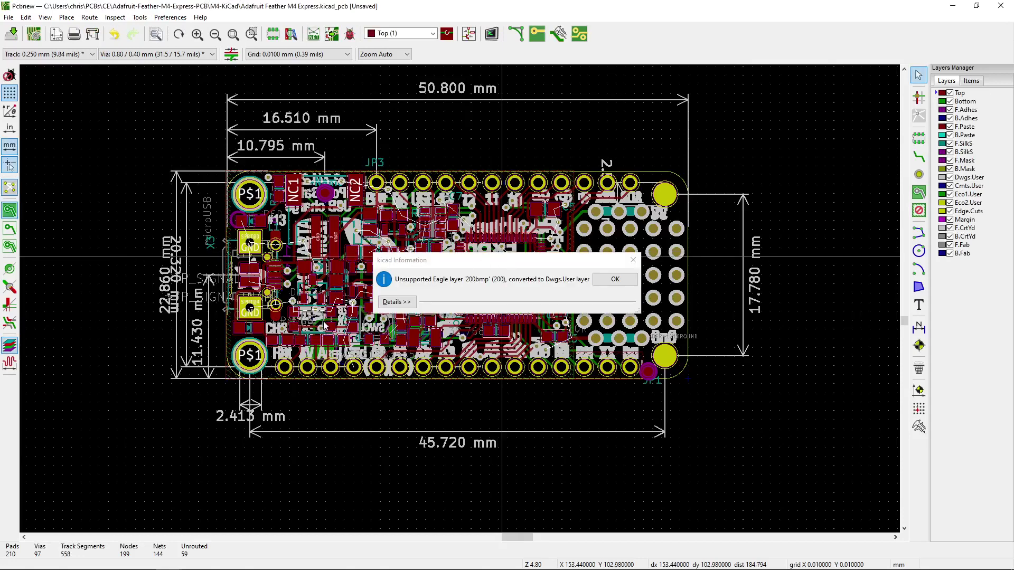
Review the full list of Eagle import messages, then dismiss them
{"action": "left_click", "coordinate": [395, 303]}
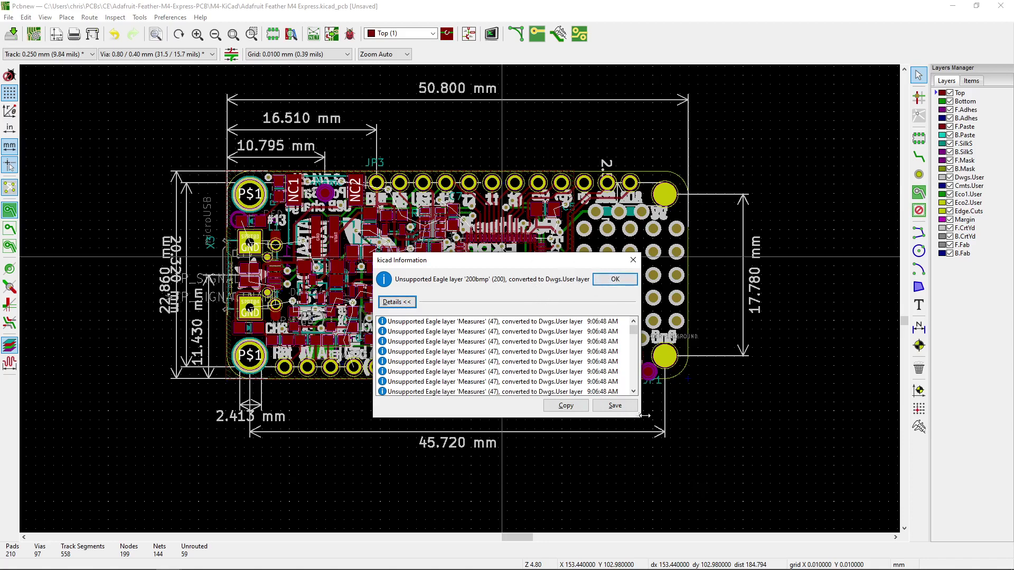
{"action": "left_click_drag", "start_coordinate": [636, 418], "coordinate": [854, 533]}
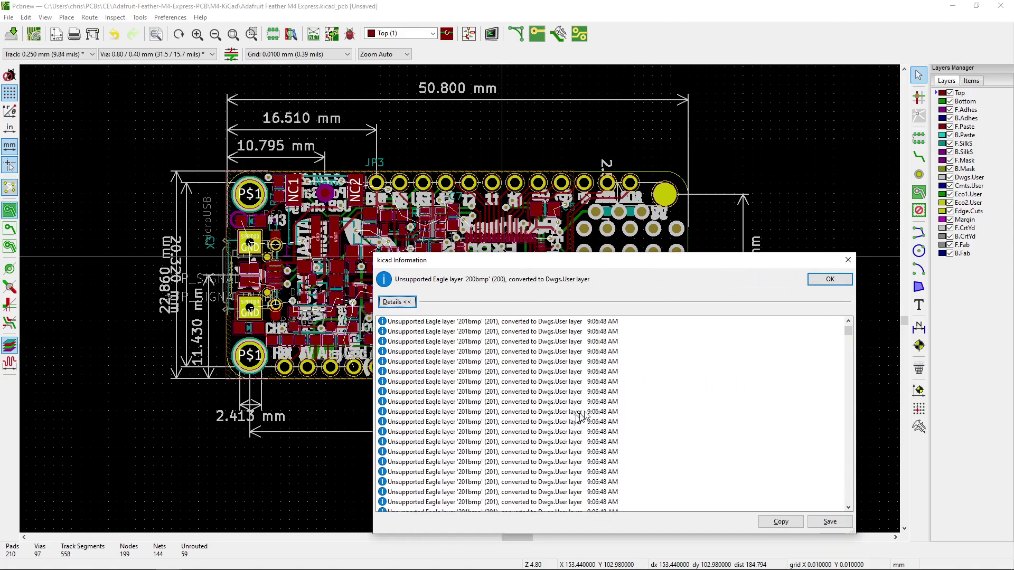
{"action": "left_click_drag", "start_coordinate": [850, 335], "coordinate": [848, 465]}
{"action": "left_click", "coordinate": [828, 280]}
Zoom in and out on the converted Feather M4 Express board to inspect it
{"action": "scroll", "coordinate": [459, 300], "scroll_direction": "down", "scroll_amount": 5}
{"action": "scroll", "coordinate": [459, 300], "scroll_direction": "up", "scroll_amount": 7}
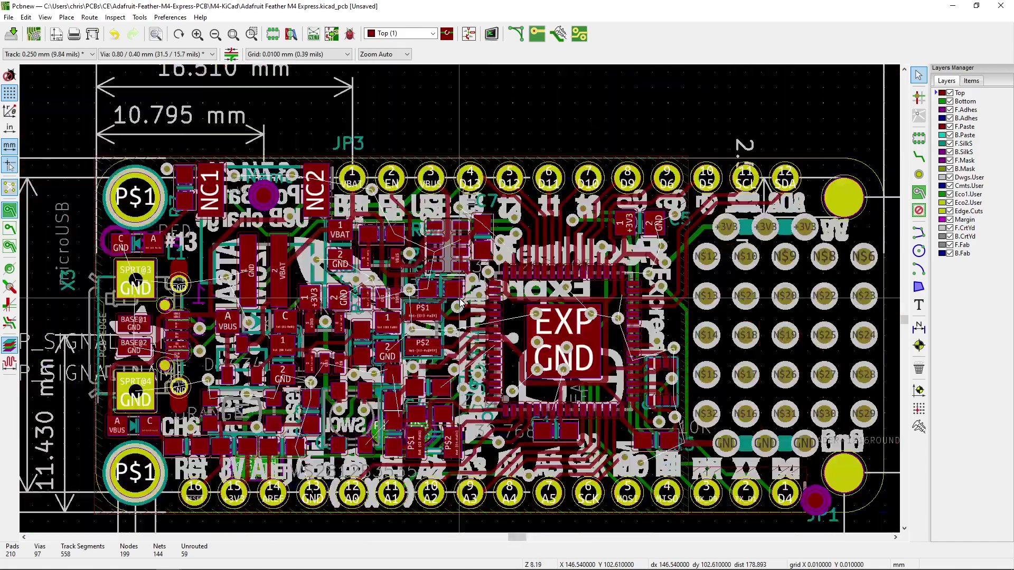
{"action": "scroll", "coordinate": [461, 302], "scroll_direction": "down", "scroll_amount": 3}
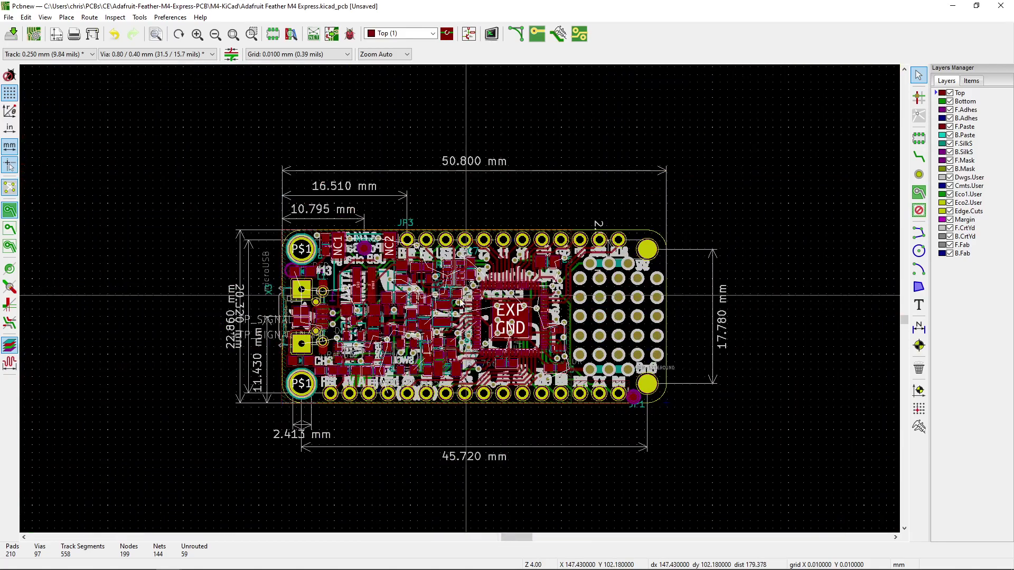
{"action": "scroll", "coordinate": [466, 299], "scroll_direction": "up", "scroll_amount": 4}
{"action": "scroll", "coordinate": [464, 300], "scroll_direction": "down", "scroll_amount": 4}
{"action": "scroll", "coordinate": [461, 302], "scroll_direction": "up", "scroll_amount": 6}
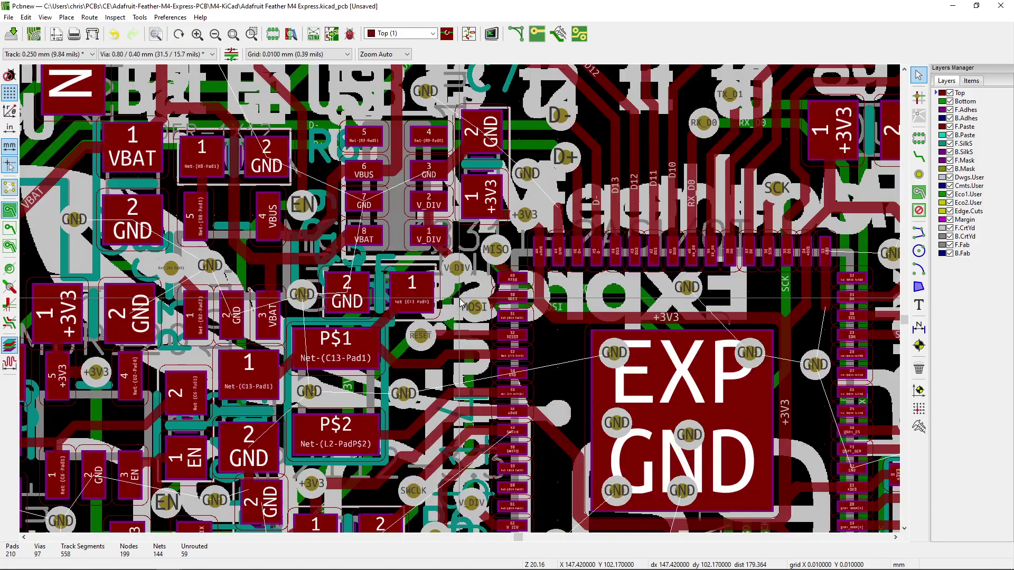
{"action": "scroll", "coordinate": [461, 302], "scroll_direction": "down", "scroll_amount": 5}
{"action": "scroll", "coordinate": [461, 303], "scroll_direction": "up", "scroll_amount": 3}
{"action": "scroll", "coordinate": [461, 303], "scroll_direction": "down", "scroll_amount": 3}
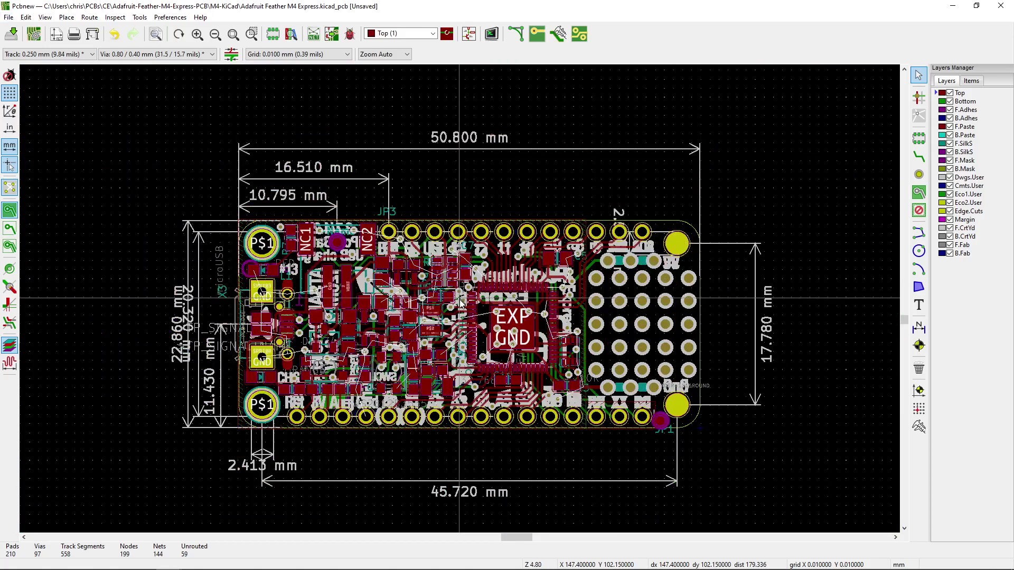
Open the 3D Viewer with Alt+3 and orbit, pan and zoom the board
{"action": "key", "text": "alt+3"}
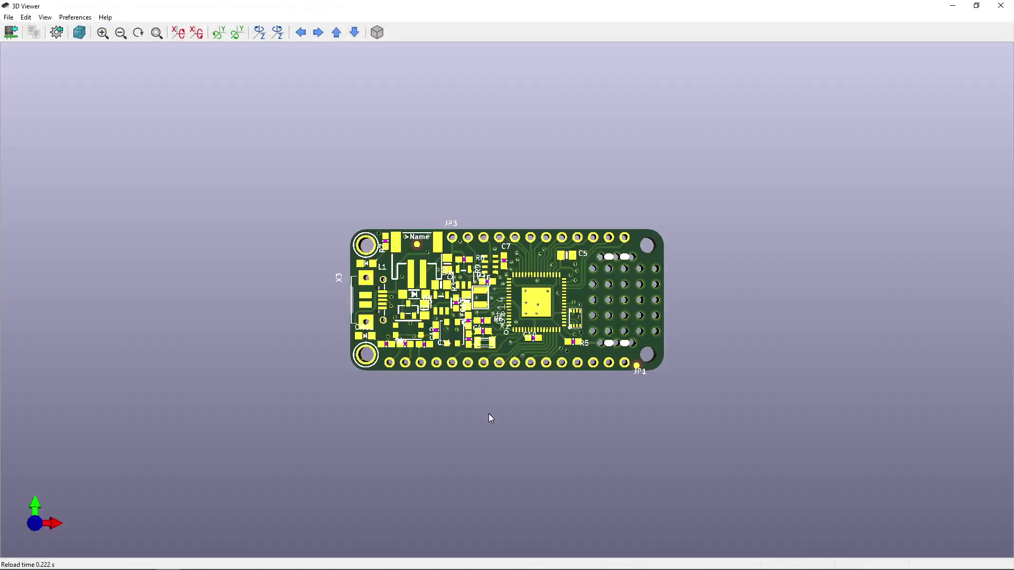
{"action": "left_click_drag", "start_coordinate": [509, 398], "coordinate": [371, 360]}
{"action": "scroll", "coordinate": [511, 305], "scroll_direction": "up", "scroll_amount": 5}
{"action": "left_click_drag", "start_coordinate": [486, 313], "coordinate": [349, 380]}
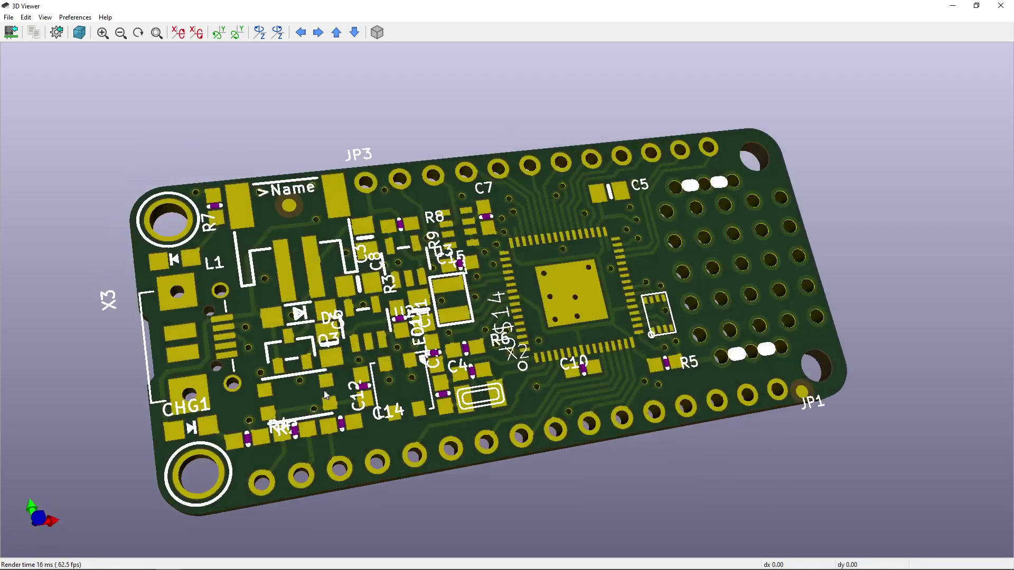
{"action": "scroll", "coordinate": [317, 387], "scroll_direction": "down", "scroll_amount": 6}
{"action": "scroll", "coordinate": [326, 381], "scroll_direction": "up", "scroll_amount": 4}
{"action": "scroll", "coordinate": [405, 381], "scroll_direction": "up", "scroll_amount": 5}
{"action": "middle_click_drag", "start_coordinate": [396, 388], "coordinate": [580, 362]}
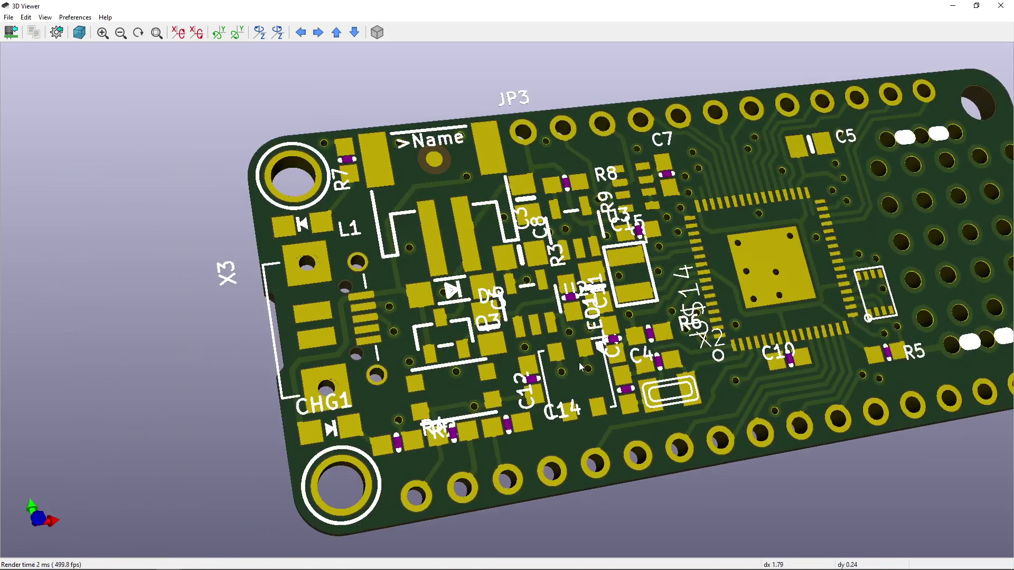
{"action": "left_click_drag", "start_coordinate": [668, 364], "coordinate": [550, 378]}
{"action": "scroll", "coordinate": [555, 379], "scroll_direction": "down", "scroll_amount": 3}
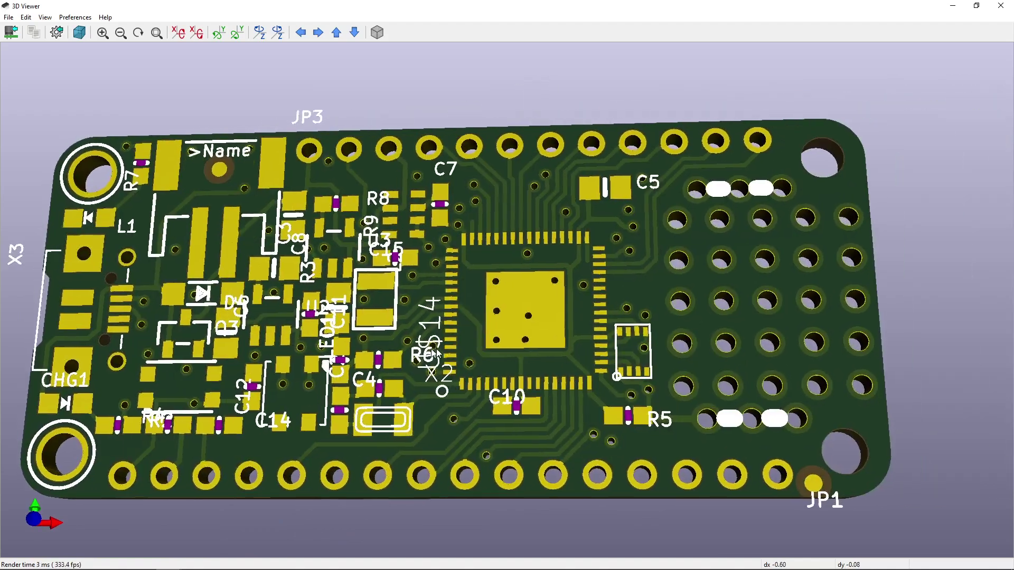
Glance at another window, then return to zoom the 3D board view further
{"action": "key", "text": "alt+Tab"}
{"action": "key", "text": "alt+Tab"}
{"action": "key", "text": "alt+Tab"}
{"action": "key", "text": "alt+Tab"}
{"action": "key", "text": "alt+Tab"}
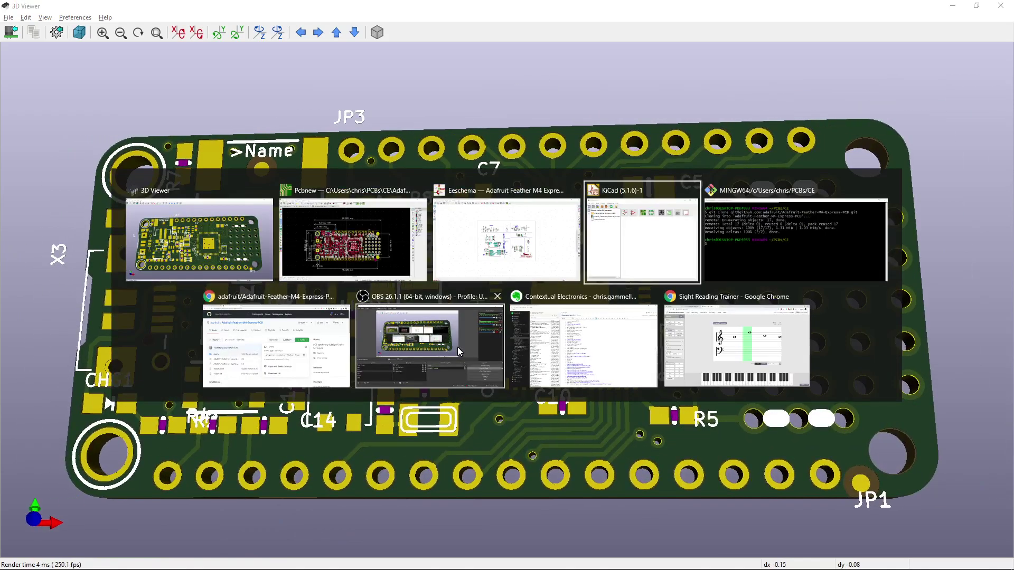
{"action": "scroll", "coordinate": [427, 333], "scroll_direction": "down", "scroll_amount": 3}
{"action": "scroll", "coordinate": [427, 334], "scroll_direction": "down", "scroll_amount": 6}
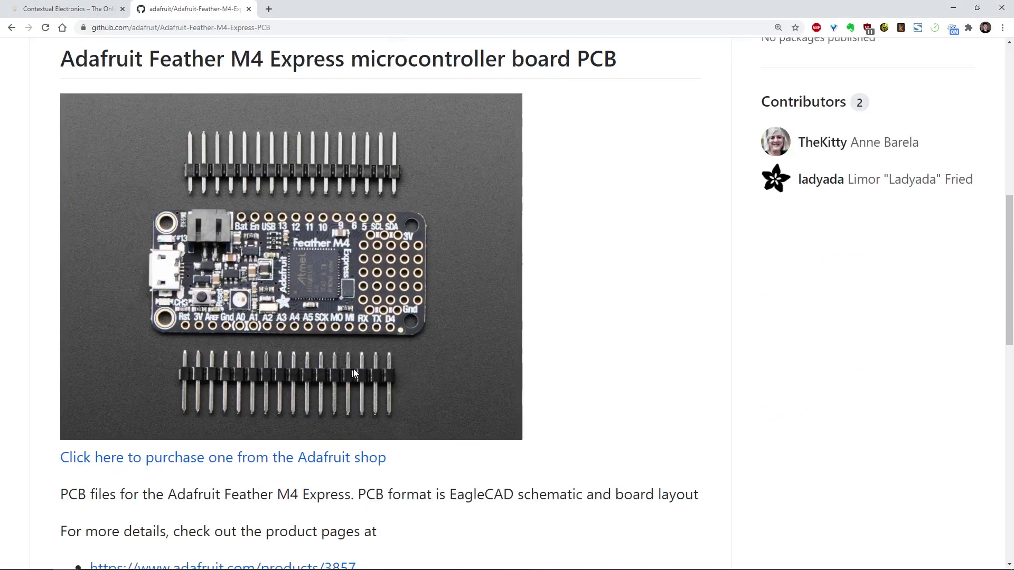
{"action": "scroll", "coordinate": [432, 354], "scroll_direction": "up", "scroll_amount": 1}
{"action": "key", "text": "alt+Tab"}
{"action": "scroll", "coordinate": [450, 355], "scroll_direction": "down", "scroll_amount": 2}
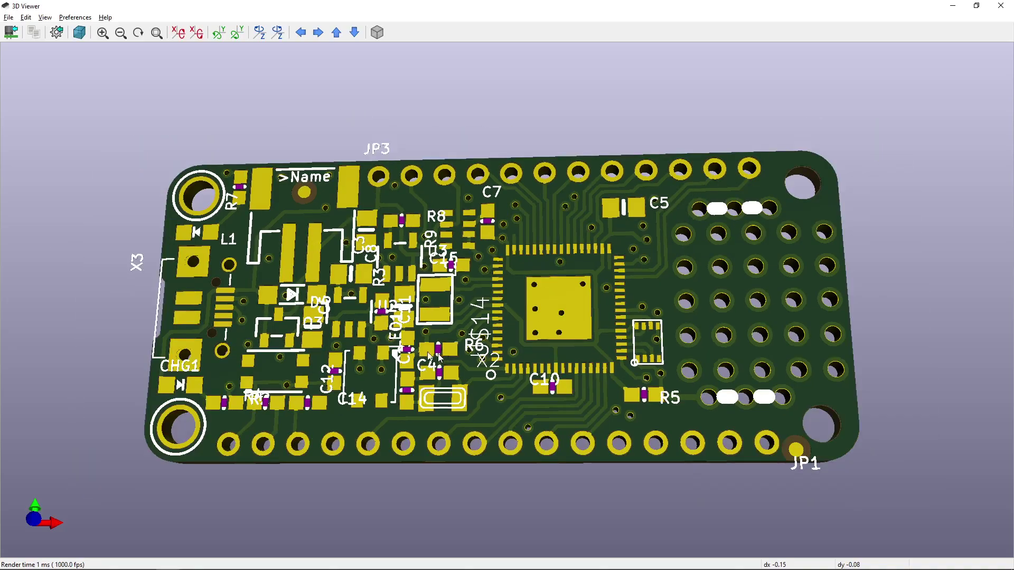
{"action": "scroll", "coordinate": [439, 355], "scroll_direction": "up", "scroll_amount": 4}
{"action": "scroll", "coordinate": [429, 354], "scroll_direction": "down", "scroll_amount": 2}
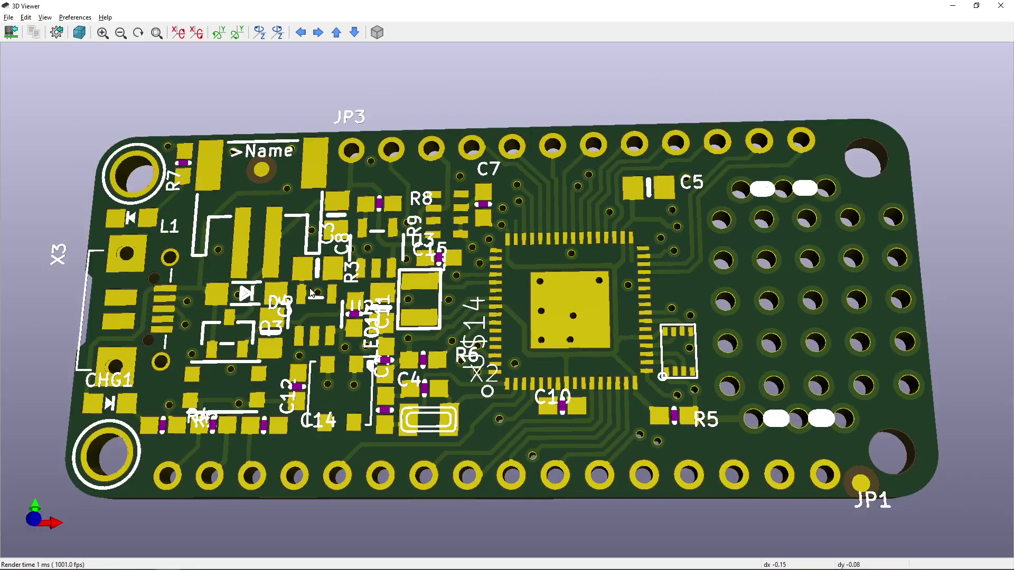
Compare the GitHub README product photo against the 3D board, then switch to Eeschema
{"action": "key", "text": "alt+Tab"}
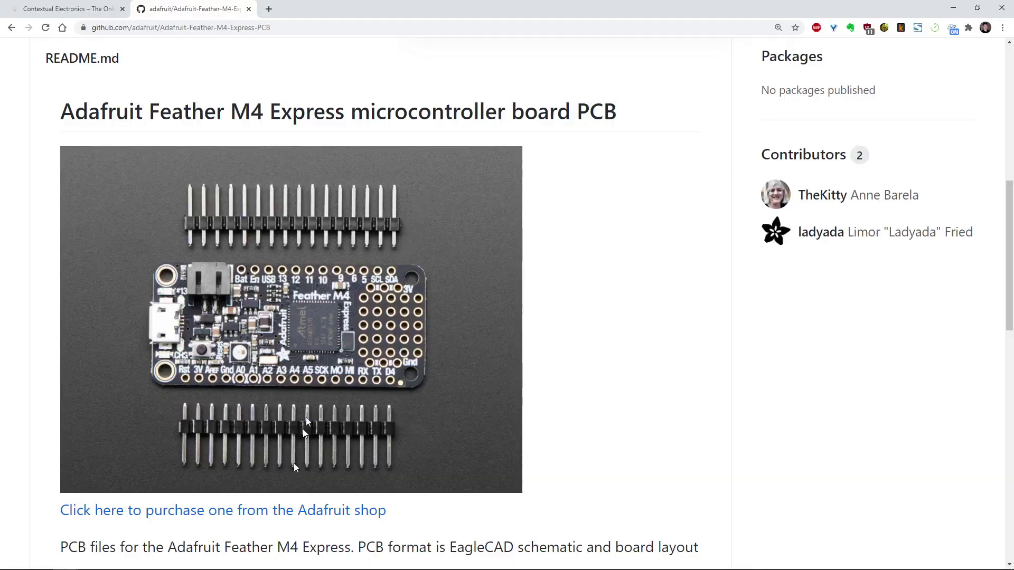
{"action": "scroll", "coordinate": [257, 375], "scroll_direction": "up", "scroll_amount": 1}
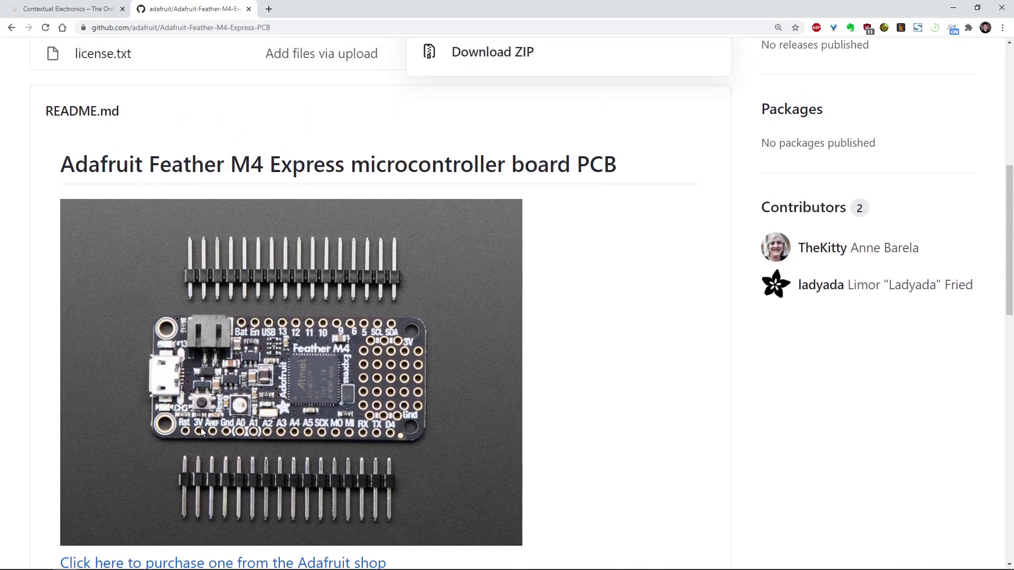
{"action": "key", "text": "alt+Tab"}
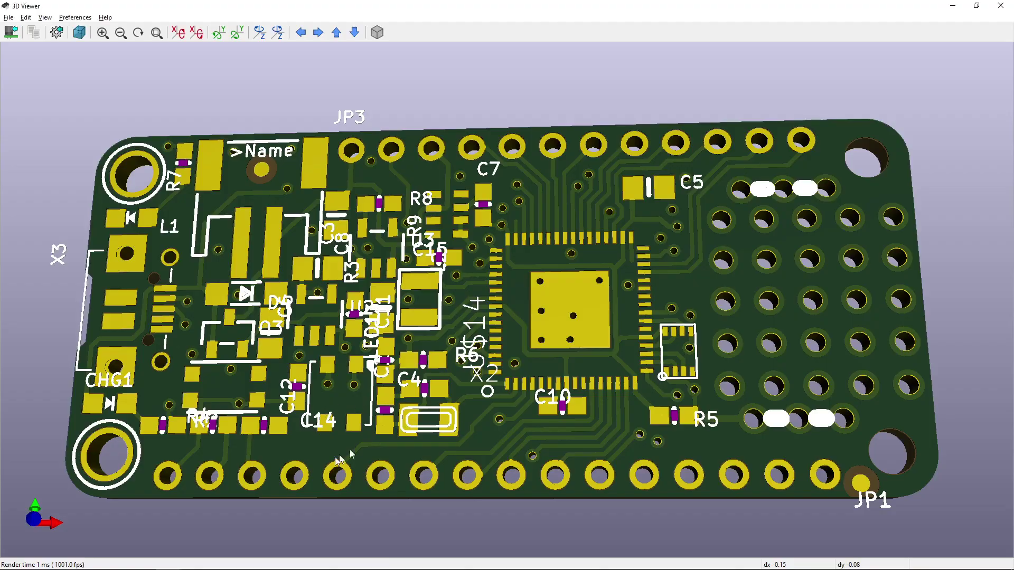
{"action": "key", "text": "alt+Tab"}
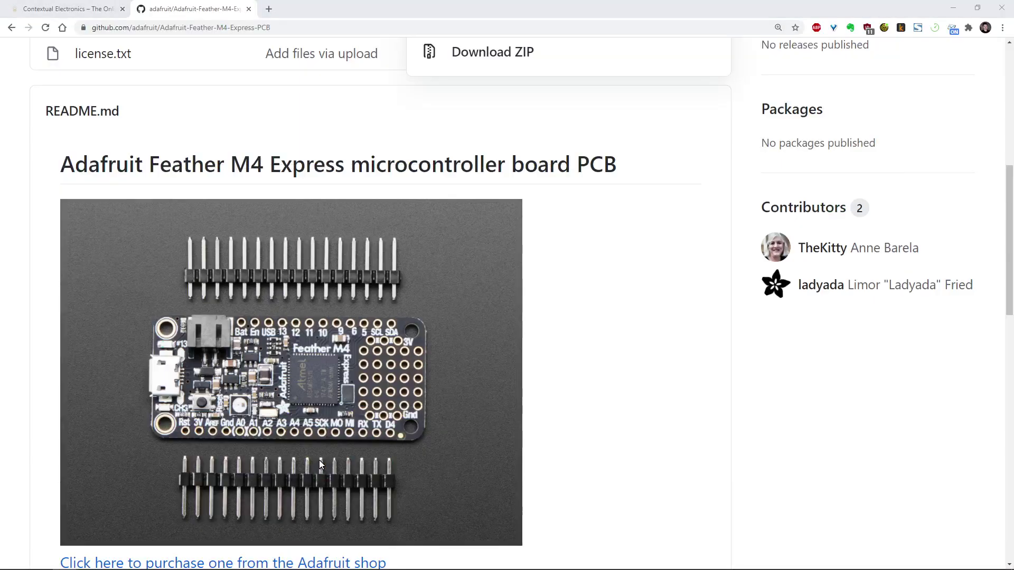
{"action": "key", "text": "alt+Tab"}
{"action": "scroll", "coordinate": [324, 449], "scroll_direction": "up", "scroll_amount": 4}
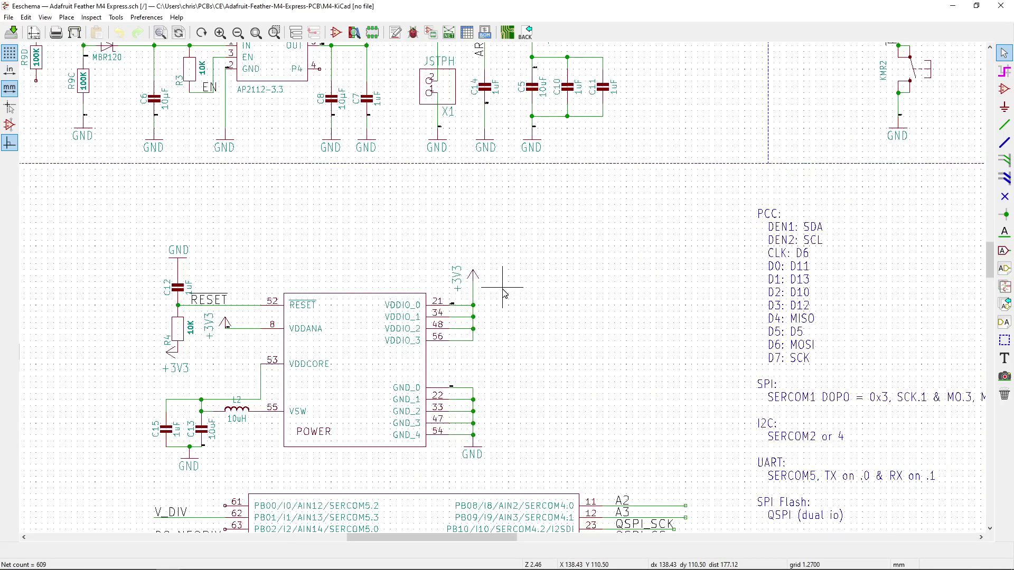
{"action": "scroll", "coordinate": [505, 294], "scroll_direction": "up", "scroll_amount": 3}
{"action": "scroll", "coordinate": [504, 293], "scroll_direction": "down", "scroll_amount": 3}
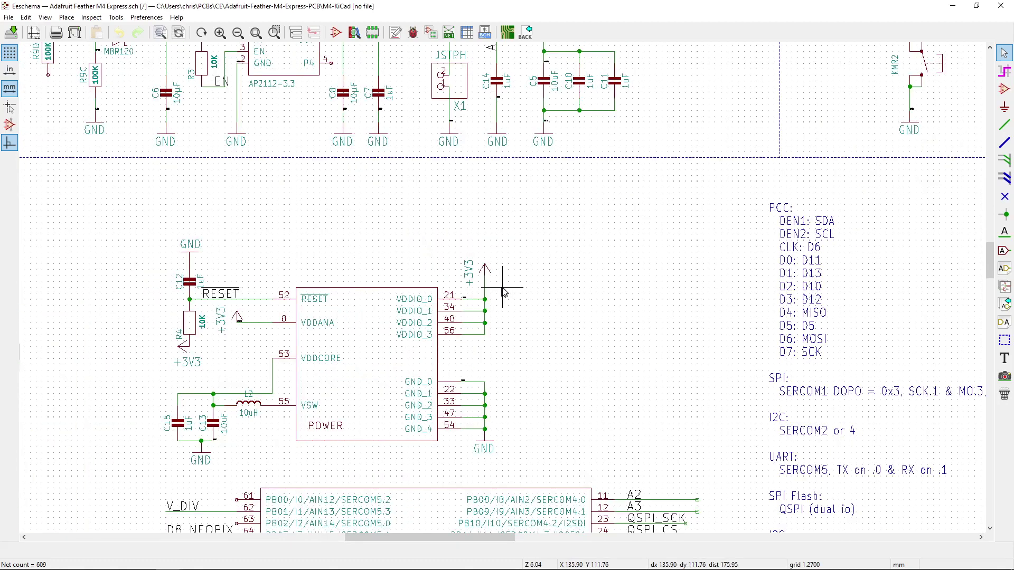
{"action": "scroll", "coordinate": [506, 293], "scroll_direction": "down", "scroll_amount": 6}
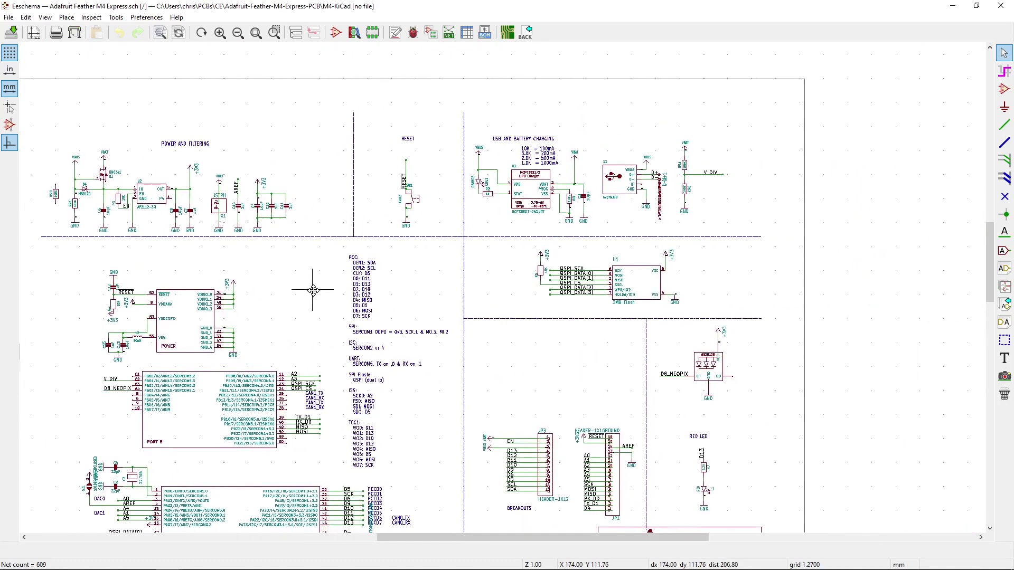
{"action": "scroll", "coordinate": [466, 254], "scroll_direction": "up", "scroll_amount": 6}
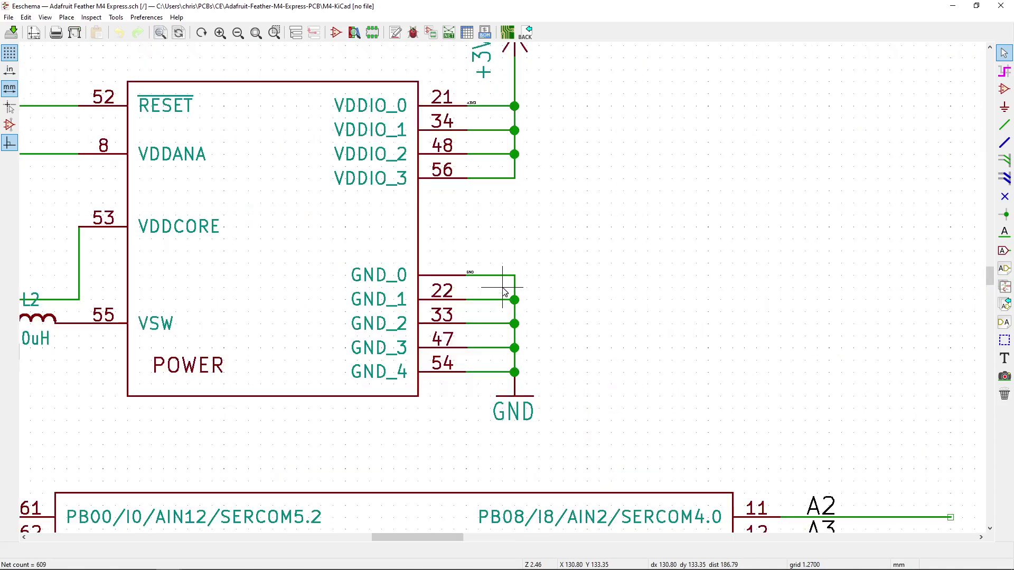
{"action": "scroll", "coordinate": [481, 303], "scroll_direction": "down", "scroll_amount": 1}
{"action": "scroll", "coordinate": [480, 302], "scroll_direction": "down", "scroll_amount": 1}
{"action": "scroll", "coordinate": [445, 286], "scroll_direction": "up", "scroll_amount": 4}
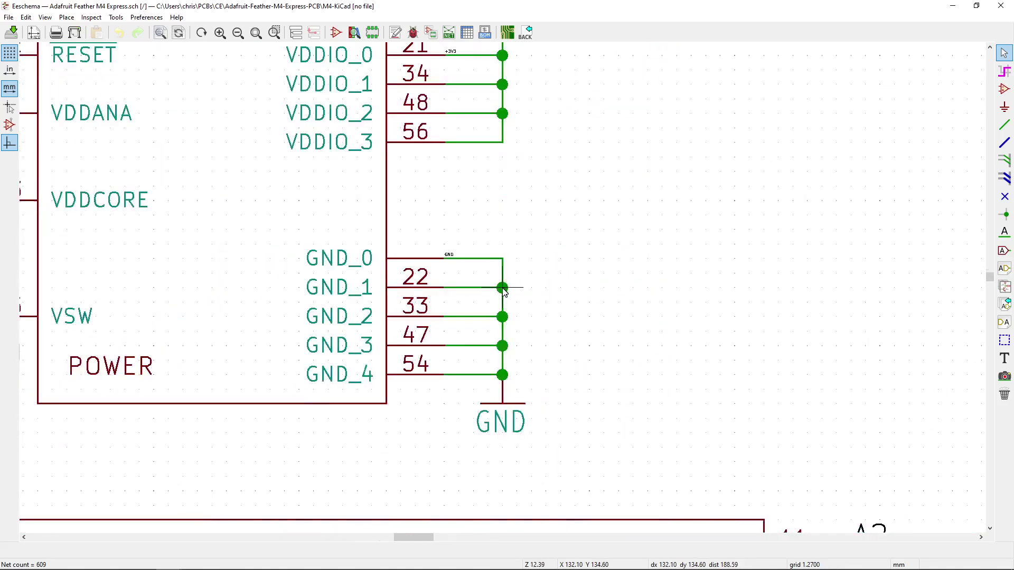
{"action": "scroll", "coordinate": [505, 291], "scroll_direction": "down", "scroll_amount": 3}
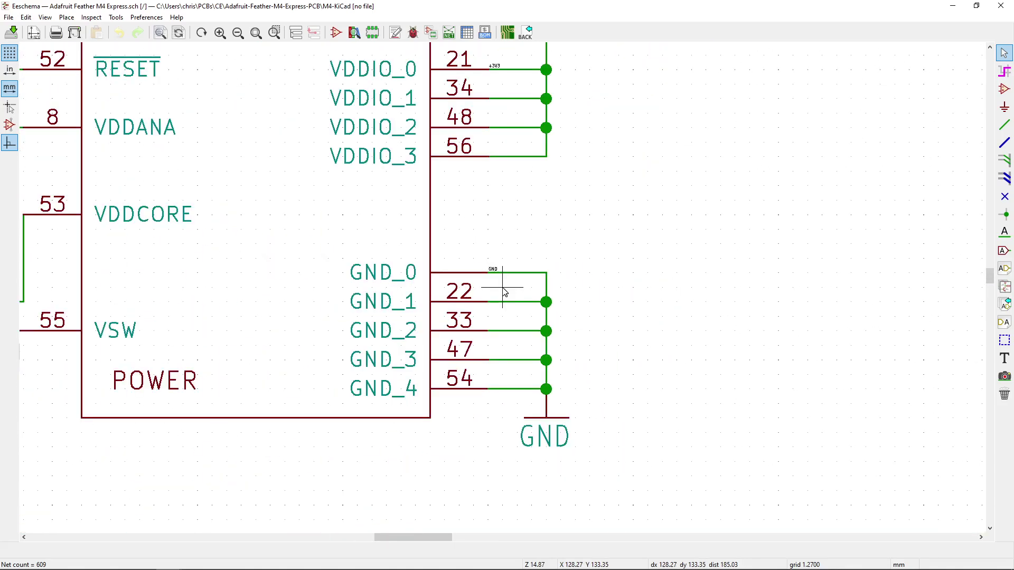
{"action": "scroll", "coordinate": [502, 291], "scroll_direction": "up", "scroll_amount": 4}
{"action": "scroll", "coordinate": [465, 317], "scroll_direction": "down", "scroll_amount": 10}
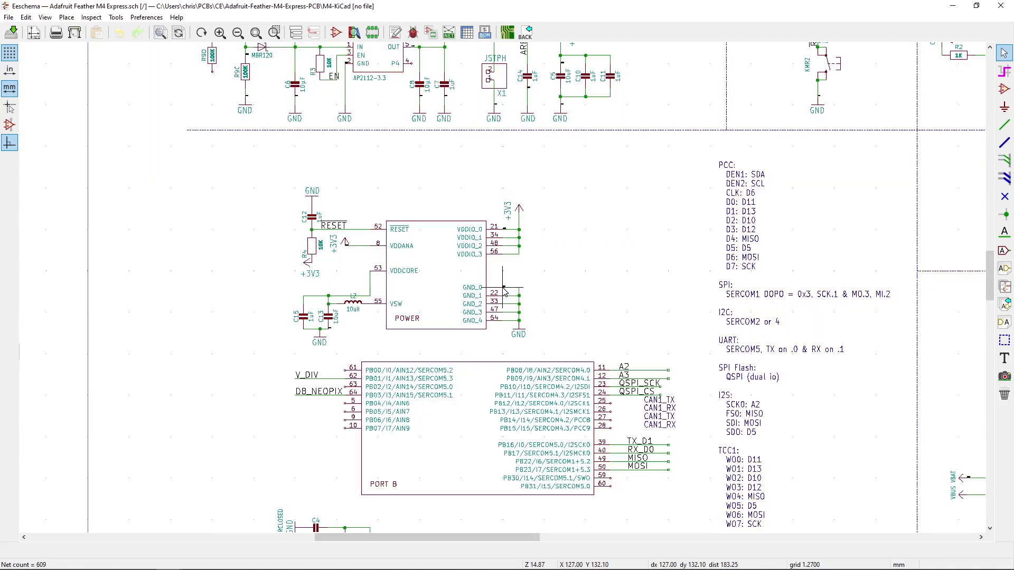
{"action": "scroll", "coordinate": [581, 296], "scroll_direction": "down", "scroll_amount": 4}
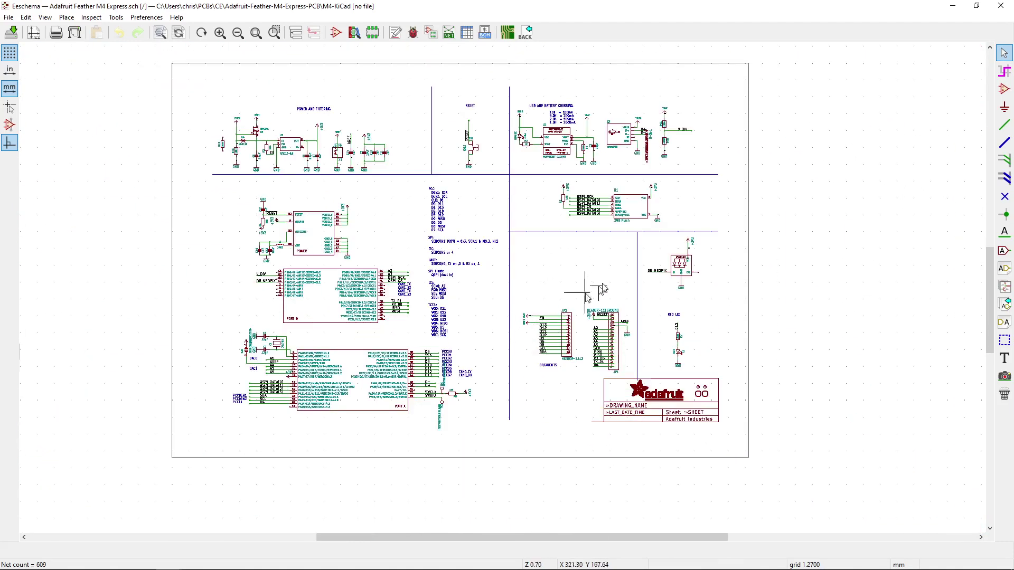
{"action": "scroll", "coordinate": [539, 257], "scroll_direction": "up", "scroll_amount": 4}
{"action": "middle_click_drag", "start_coordinate": [587, 464], "coordinate": [553, 386]}
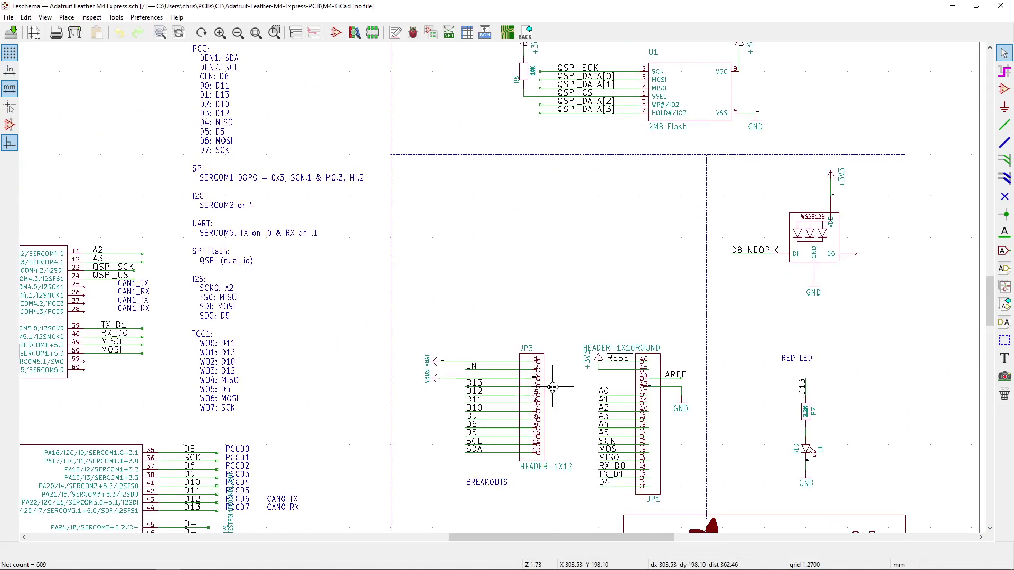
{"action": "middle_click_drag", "start_coordinate": [510, 412], "coordinate": [386, 362]}
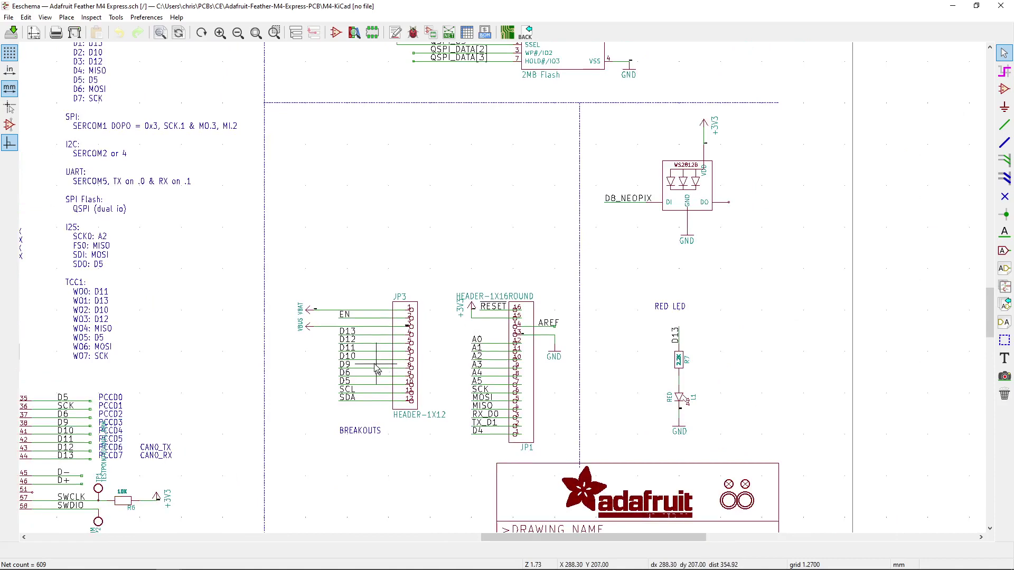
{"action": "scroll", "coordinate": [344, 316], "scroll_direction": "up", "scroll_amount": 5}
{"action": "scroll", "coordinate": [499, 285], "scroll_direction": "down", "scroll_amount": 6}
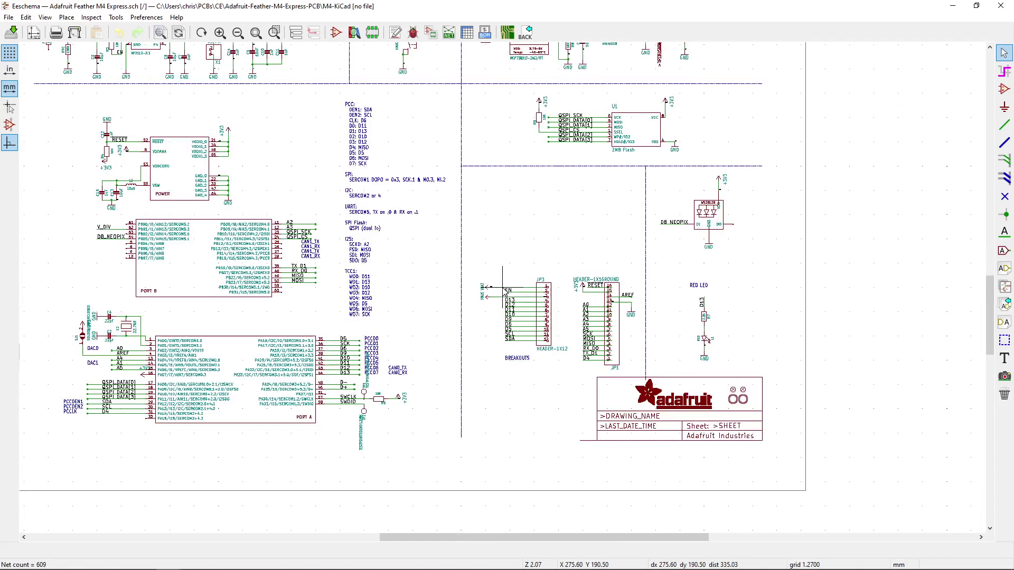
{"action": "scroll", "coordinate": [493, 288], "scroll_direction": "up", "scroll_amount": 4}
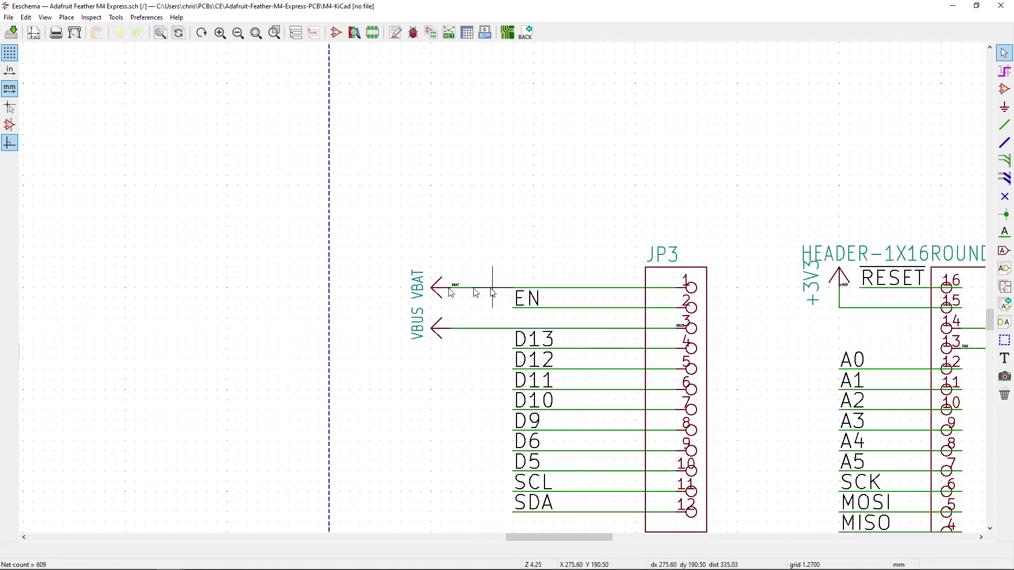
Pan and zoom the schematic to the JP3 pins and the VBUS and VBAT labels
{"action": "right_click", "coordinate": [459, 291]}
{"action": "left_click", "coordinate": [747, 350]}
{"action": "scroll", "coordinate": [655, 332], "scroll_direction": "up", "scroll_amount": 4}
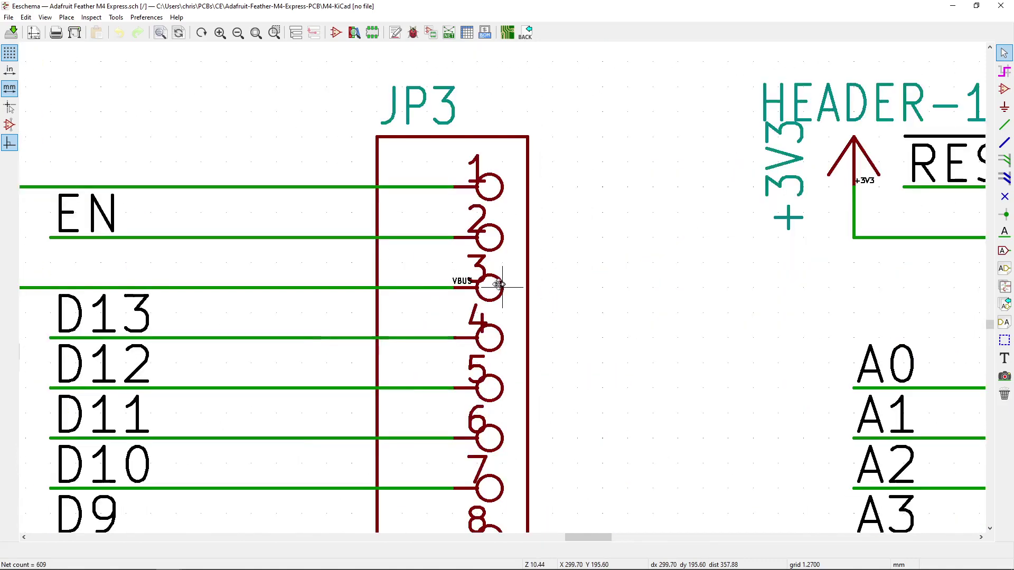
{"action": "middle_click_drag", "start_coordinate": [303, 288], "coordinate": [638, 276]}
{"action": "scroll", "coordinate": [248, 170], "scroll_direction": "up", "scroll_amount": 4}
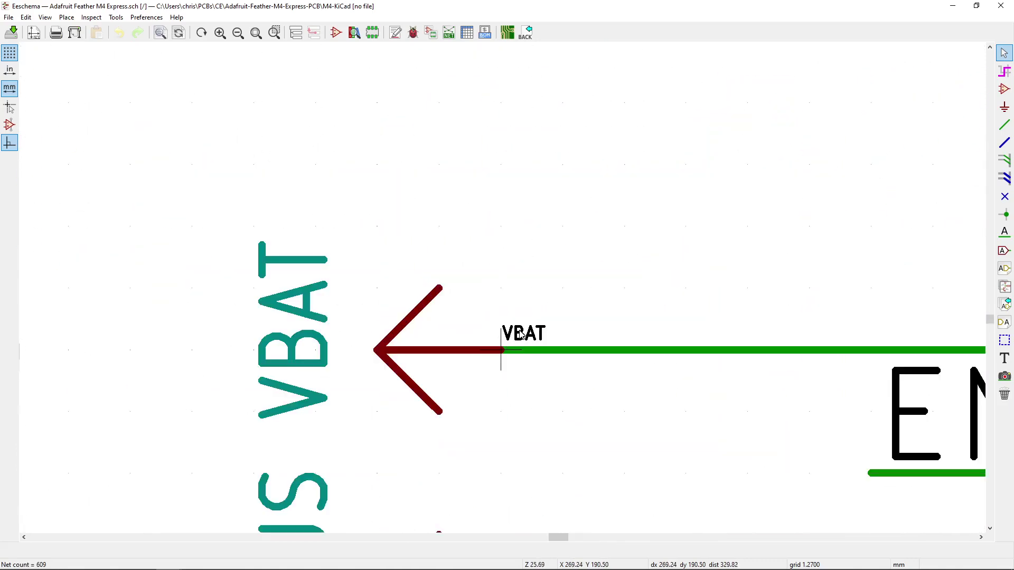
{"action": "scroll", "coordinate": [521, 334], "scroll_direction": "down", "scroll_amount": 4}
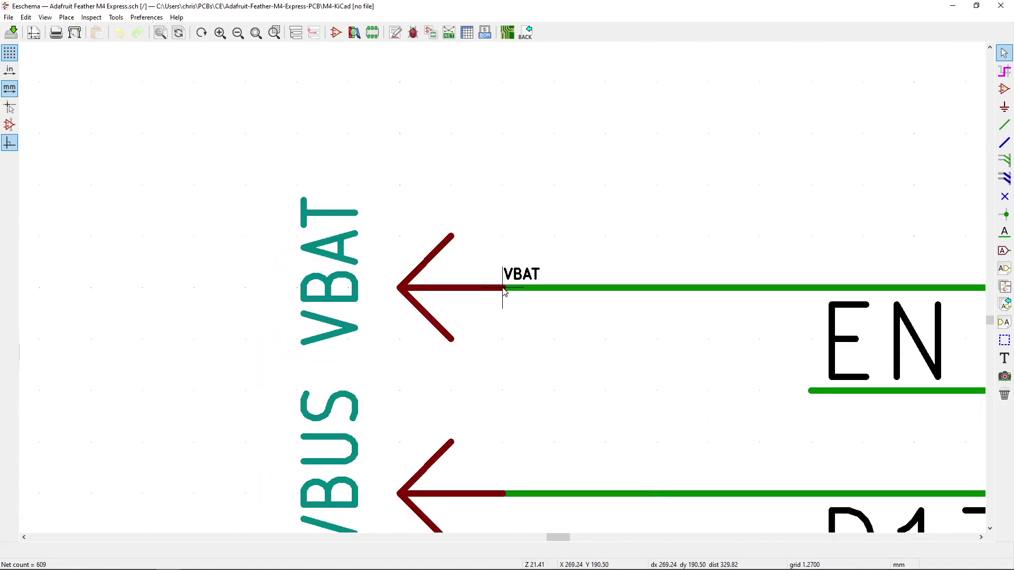
{"action": "scroll", "coordinate": [502, 290], "scroll_direction": "up", "scroll_amount": 2}
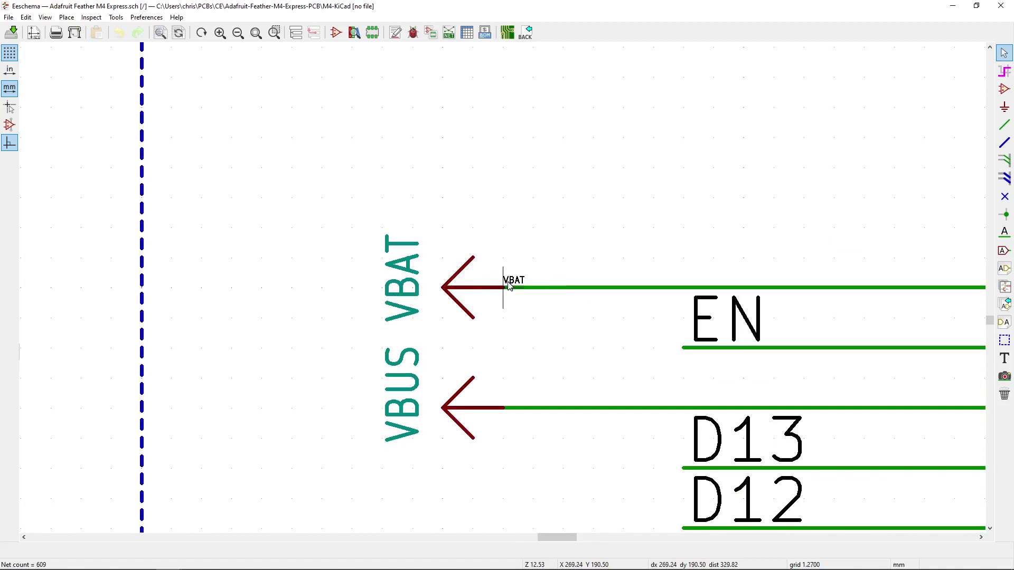
{"action": "middle_click_drag", "start_coordinate": [864, 318], "coordinate": [246, 221]}
{"action": "middle_click_drag", "start_coordinate": [436, 394], "coordinate": [312, 369]}
{"action": "scroll", "coordinate": [459, 351], "scroll_direction": "up", "scroll_amount": 4}
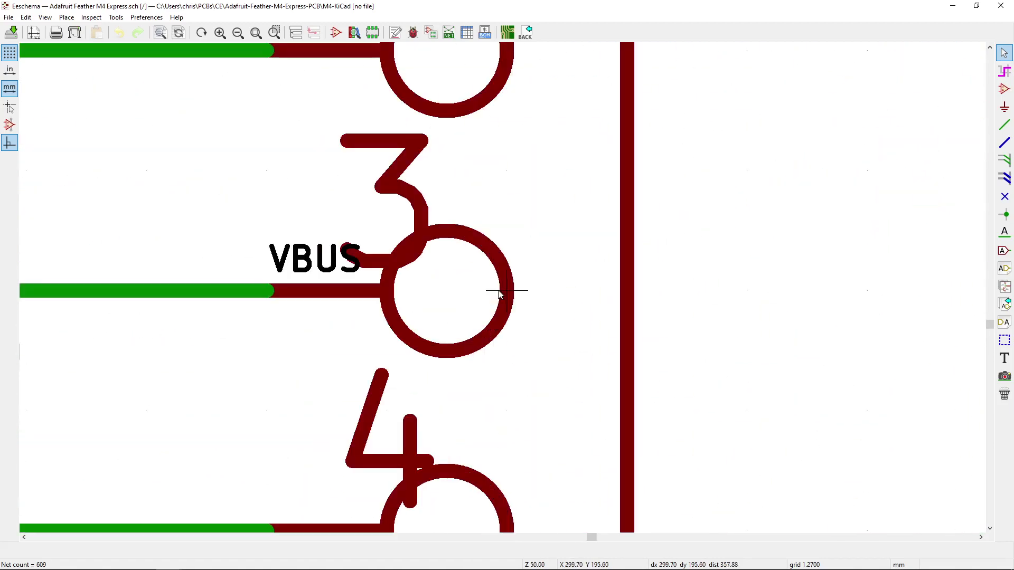
Inspect the VBUS label at JP3 pin 3, then delete the VBAT power symbol
{"action": "left_click", "coordinate": [289, 262]}
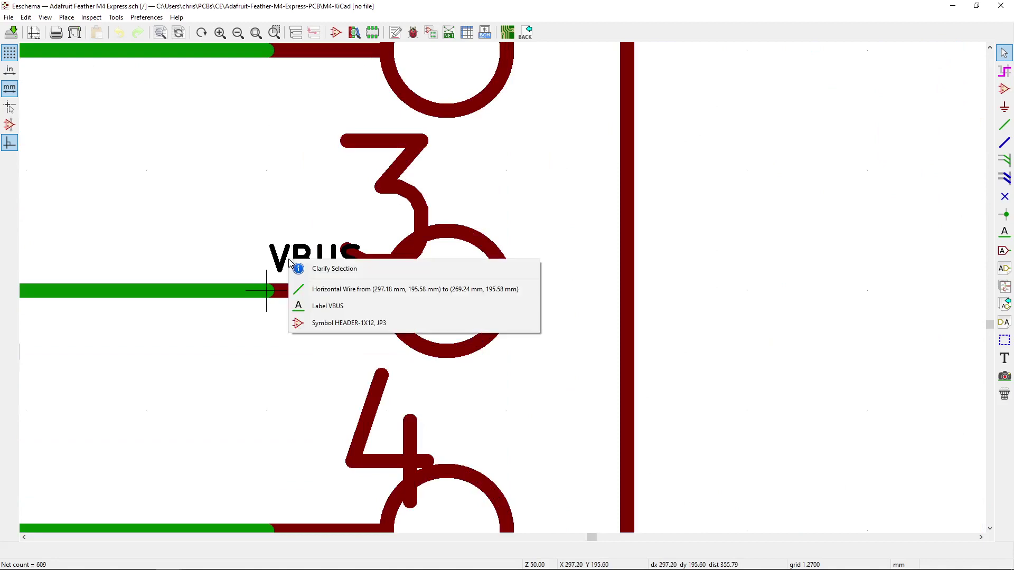
{"action": "left_click", "coordinate": [310, 311]}
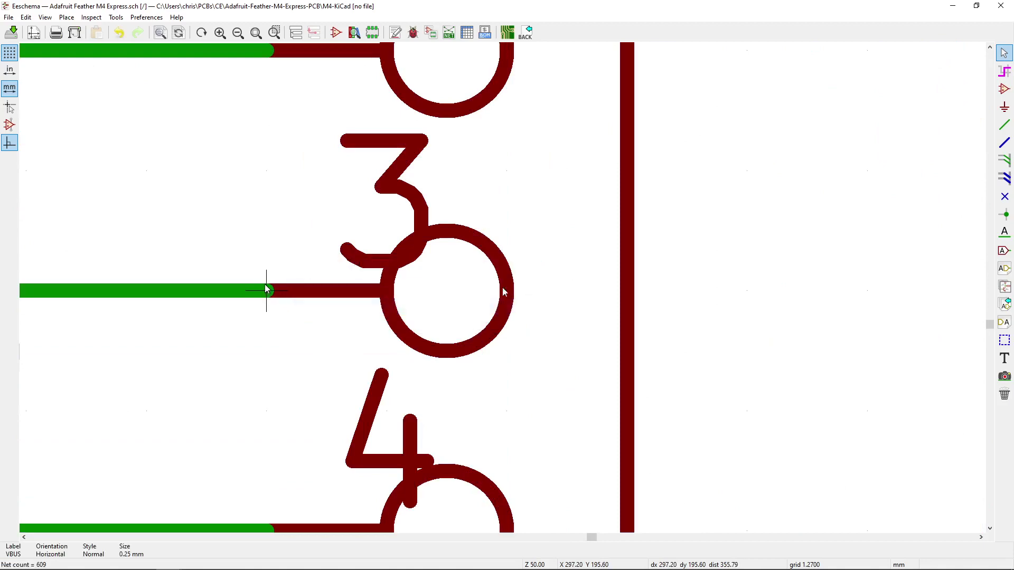
{"action": "scroll", "coordinate": [502, 289], "scroll_direction": "down", "scroll_amount": 5}
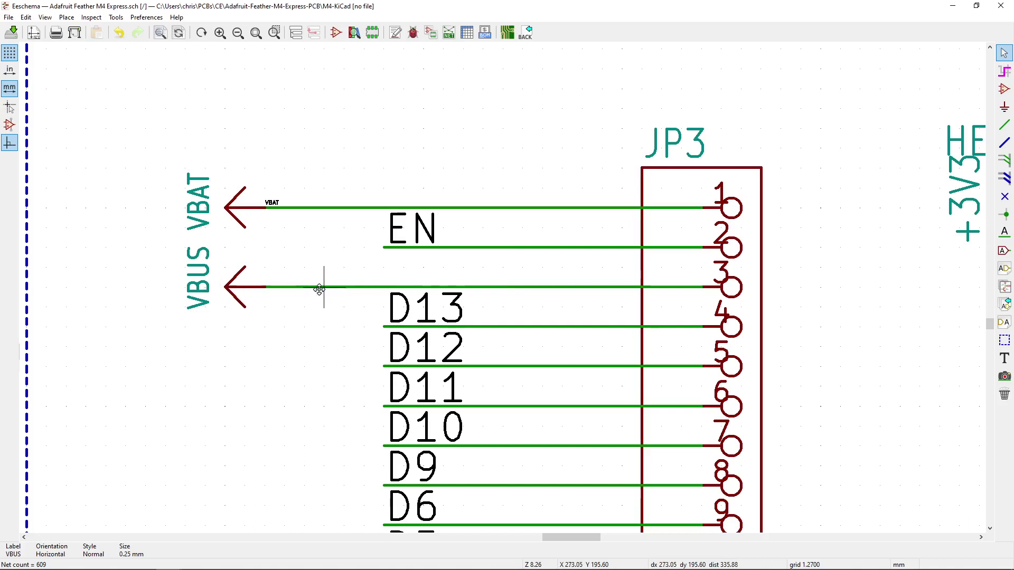
{"action": "key", "text": "Escape"}
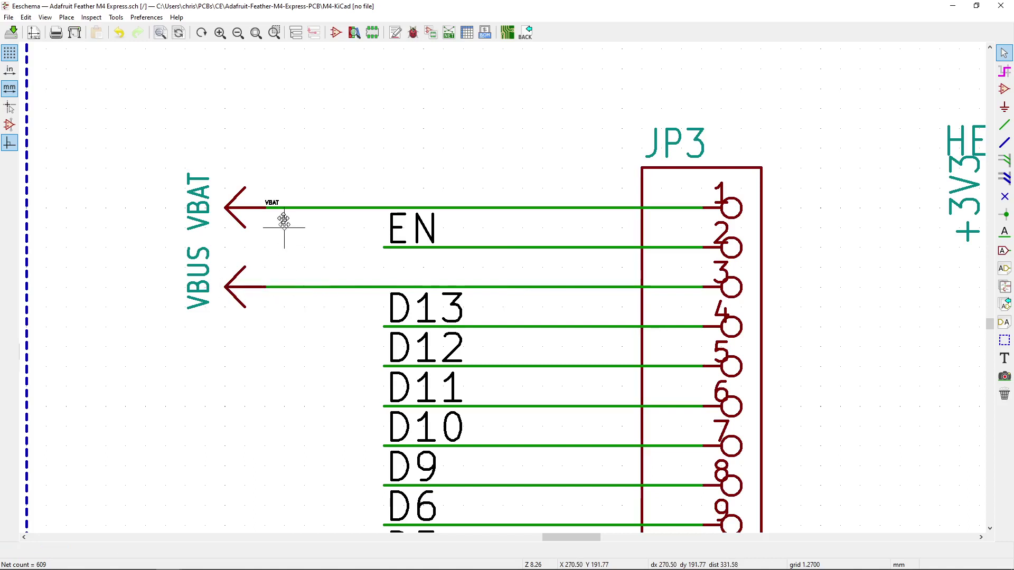
{"action": "scroll", "coordinate": [261, 190], "scroll_direction": "up", "scroll_amount": 3}
{"action": "scroll", "coordinate": [502, 288], "scroll_direction": "down", "scroll_amount": 2}
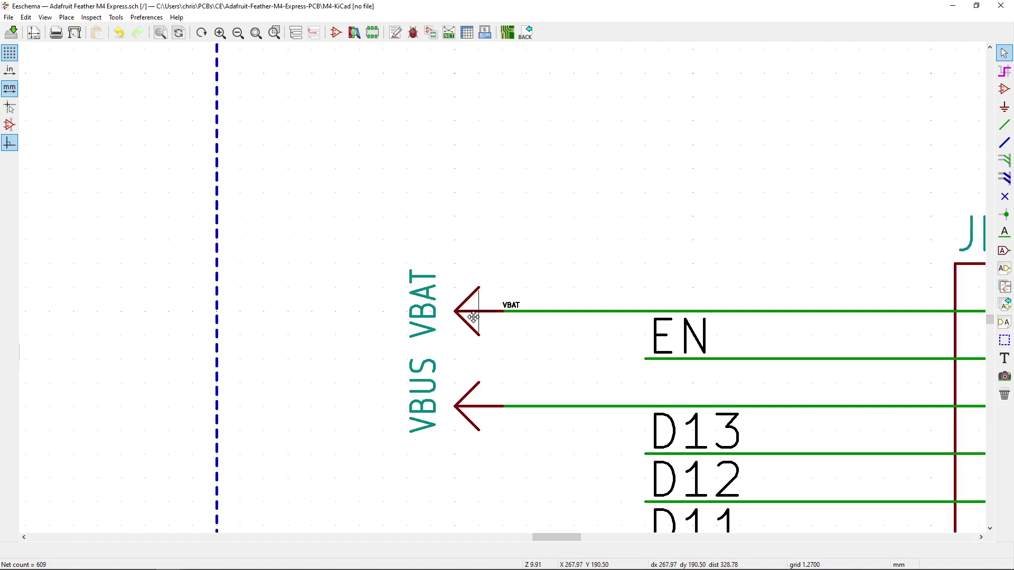
{"action": "key", "text": "Delete"}
Start a new wire from the bare VBAT wire end
{"action": "middle_click_drag", "start_coordinate": [957, 424], "coordinate": [846, 351]}
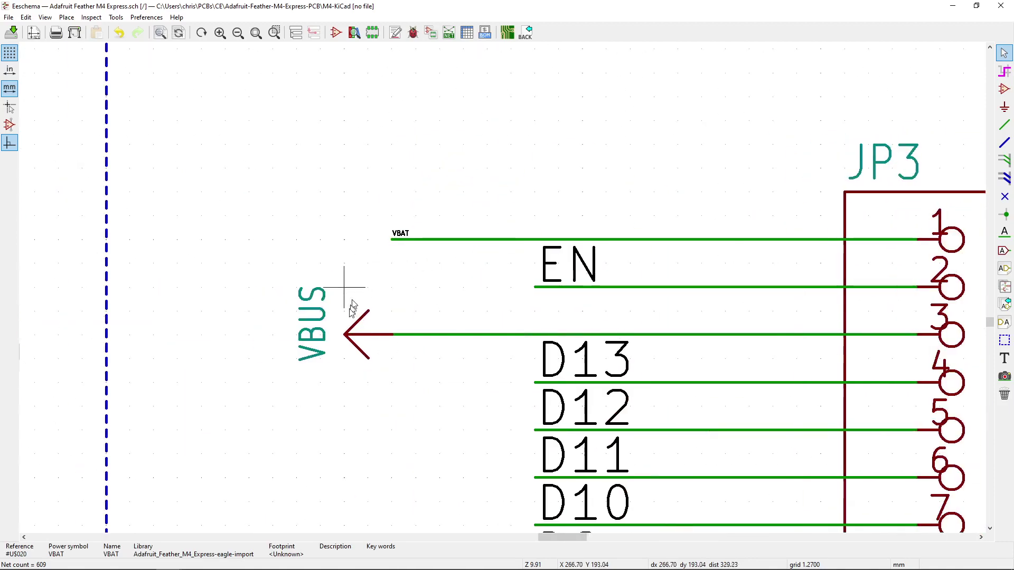
{"action": "middle_click_drag", "start_coordinate": [353, 302], "coordinate": [437, 377]}
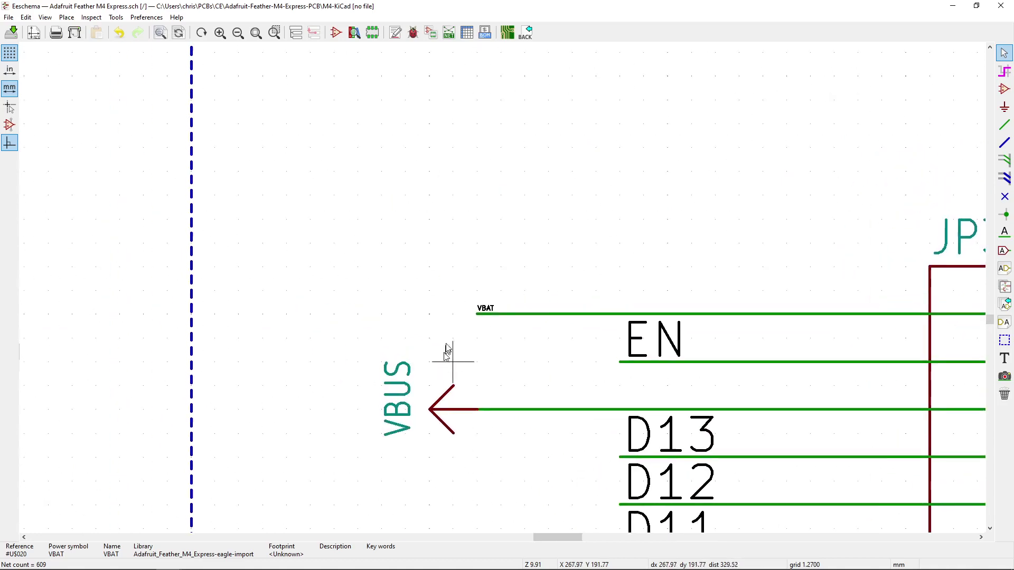
{"action": "key", "text": "w"}
{"action": "scroll", "coordinate": [241, 266], "scroll_direction": "down", "scroll_amount": 3}
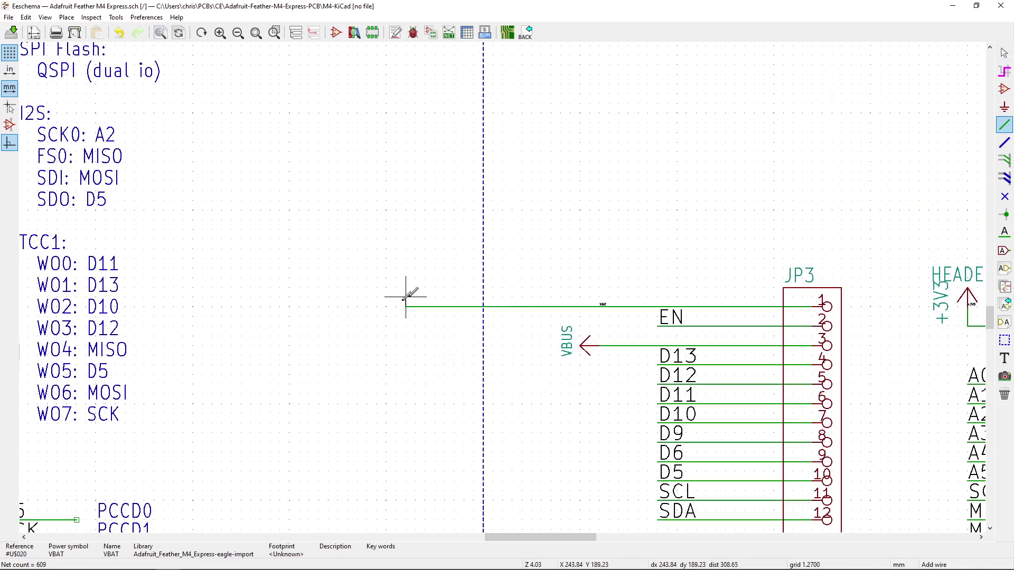
Zoom to the Port B pins 59–60, save the schematic, and switch to the 3D Viewer
{"action": "middle_click_drag", "start_coordinate": [212, 295], "coordinate": [418, 318]}
{"action": "scroll", "coordinate": [956, 305], "scroll_direction": "up", "scroll_amount": 5}
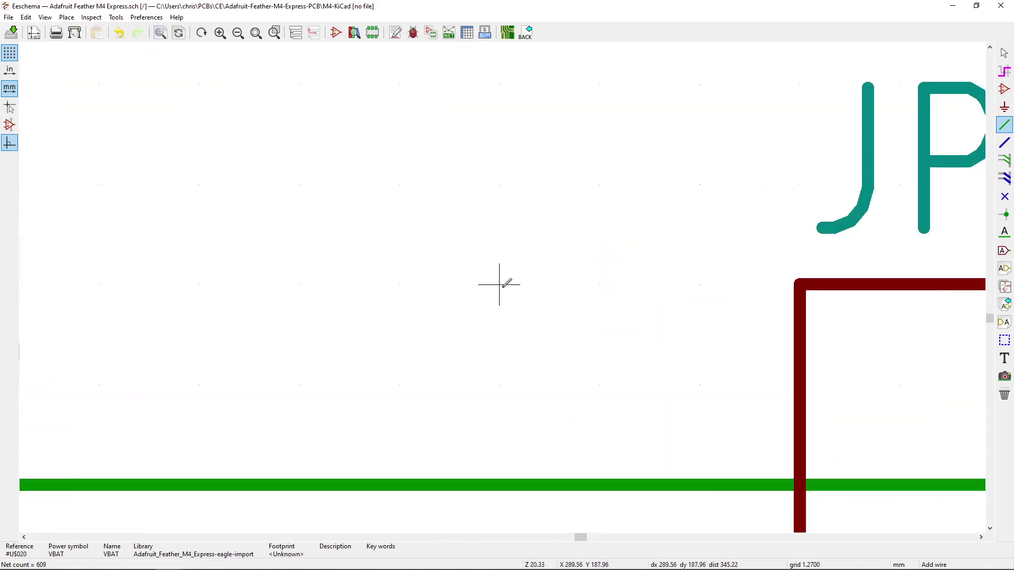
{"action": "scroll", "coordinate": [299, 285], "scroll_direction": "down", "scroll_amount": 4}
{"action": "scroll", "coordinate": [332, 322], "scroll_direction": "up", "scroll_amount": 3}
{"action": "scroll", "coordinate": [482, 268], "scroll_direction": "down", "scroll_amount": 6}
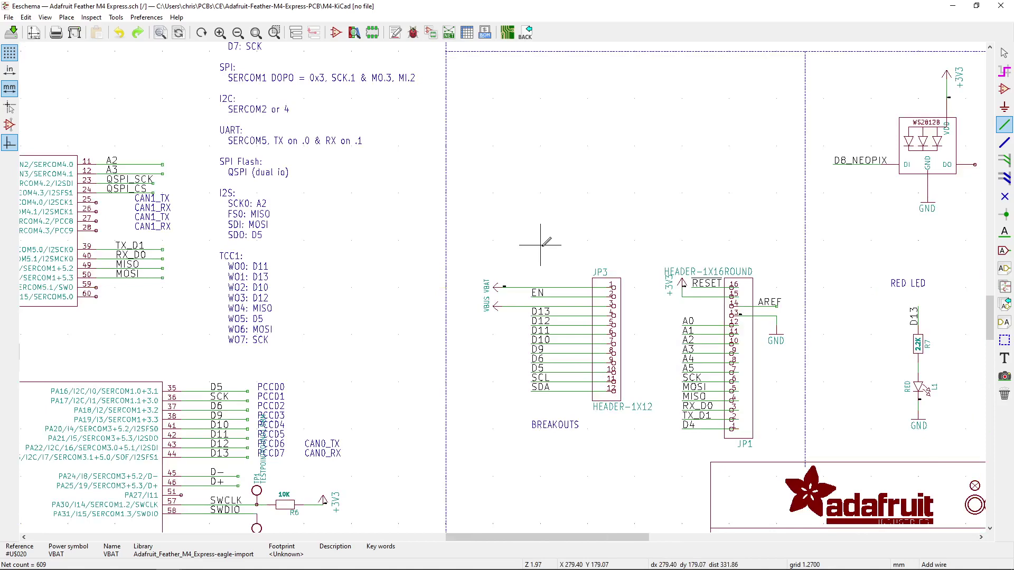
{"action": "middle_click_drag", "start_coordinate": [521, 281], "coordinate": [672, 257]}
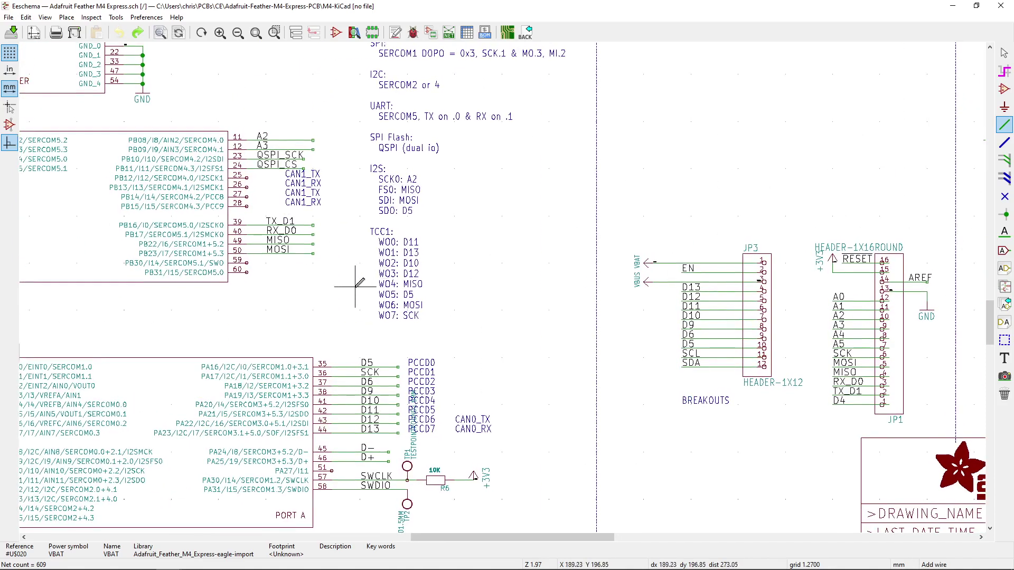
{"action": "scroll", "coordinate": [222, 285], "scroll_direction": "up", "scroll_amount": 3}
{"action": "scroll", "coordinate": [507, 285], "scroll_direction": "down", "scroll_amount": 2}
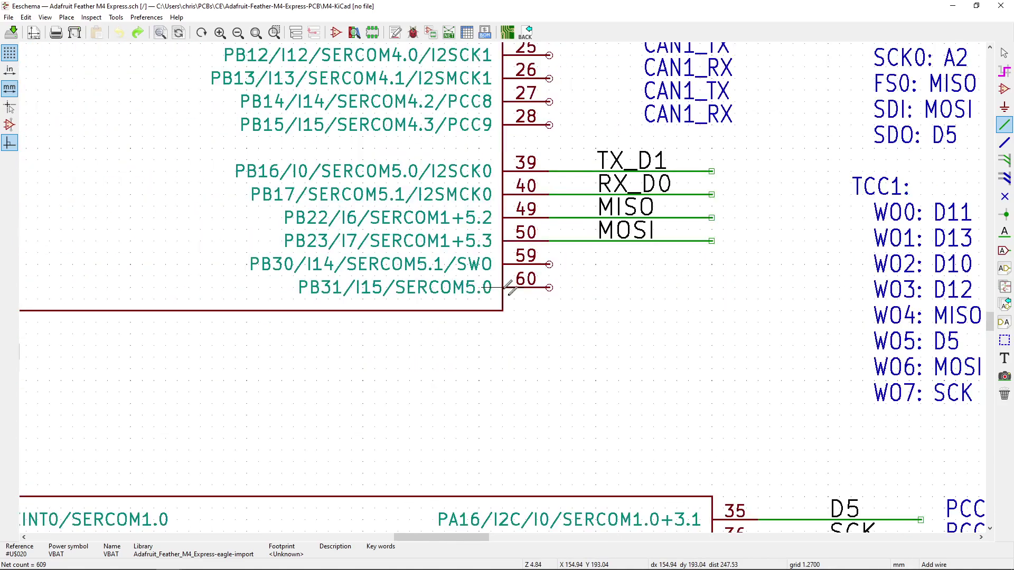
{"action": "scroll", "coordinate": [531, 286], "scroll_direction": "up", "scroll_amount": 2}
{"action": "key", "text": "ctrl+s"}
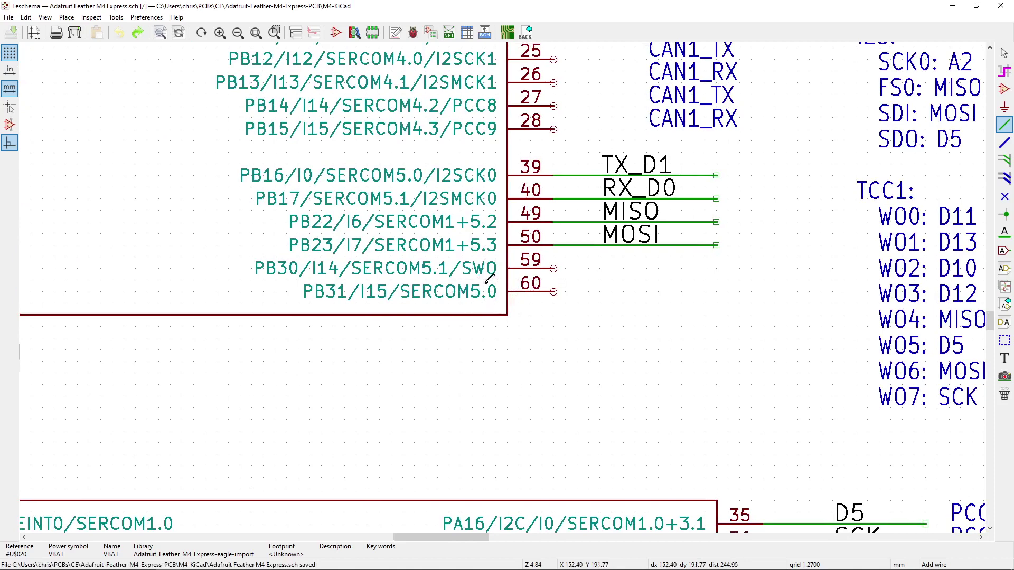
{"action": "key", "text": "alt+Tab"}
{"action": "key", "text": "alt+Tab"}
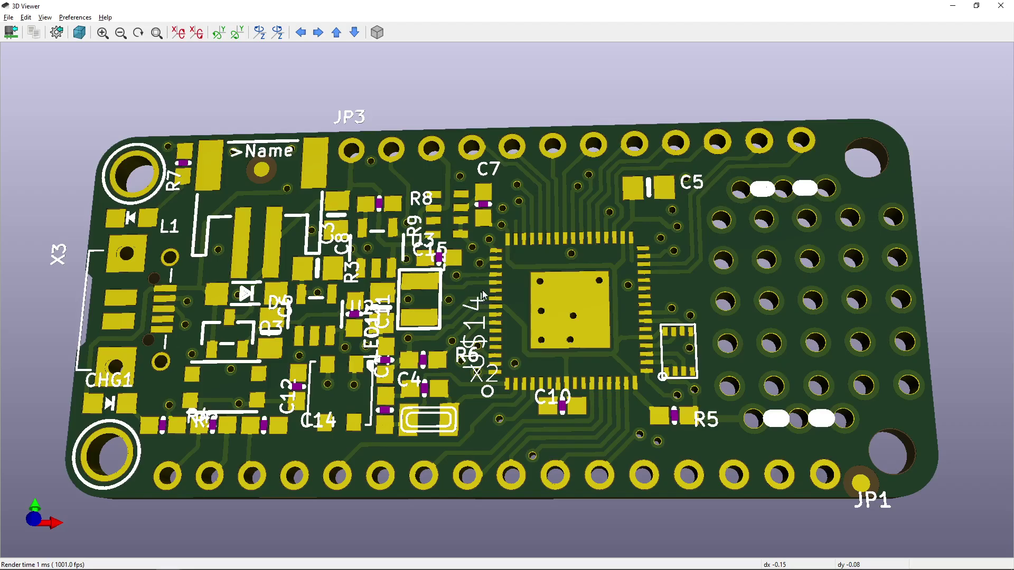
{"action": "key", "text": "alt+Tab"}
{"action": "key", "text": "Tab"}
{"action": "key", "text": "Tab"}
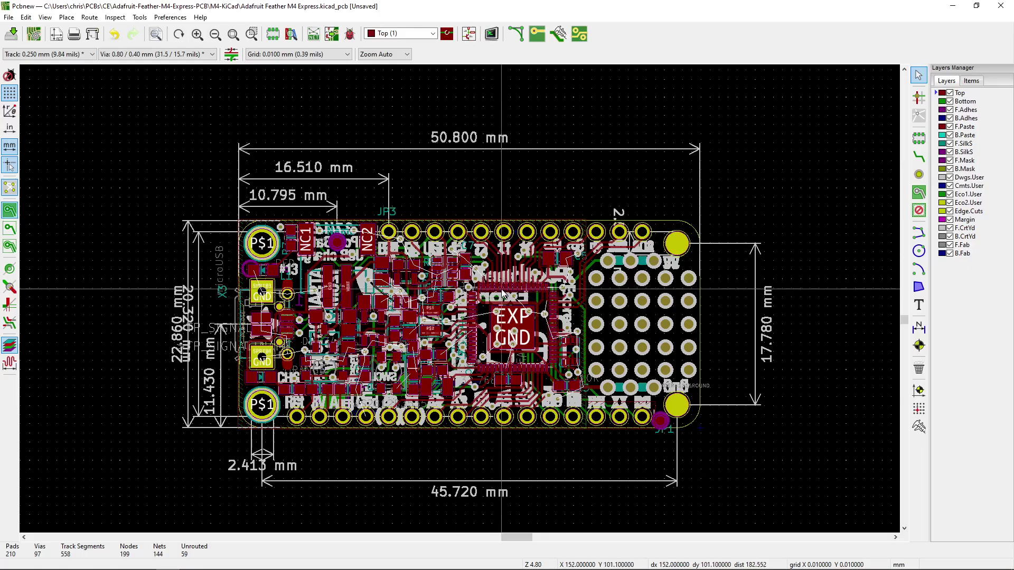
{"action": "scroll", "coordinate": [478, 294], "scroll_direction": "up", "scroll_amount": 5}
{"action": "scroll", "coordinate": [461, 304], "scroll_direction": "down", "scroll_amount": 4}
{"action": "scroll", "coordinate": [461, 304], "scroll_direction": "up", "scroll_amount": 8}
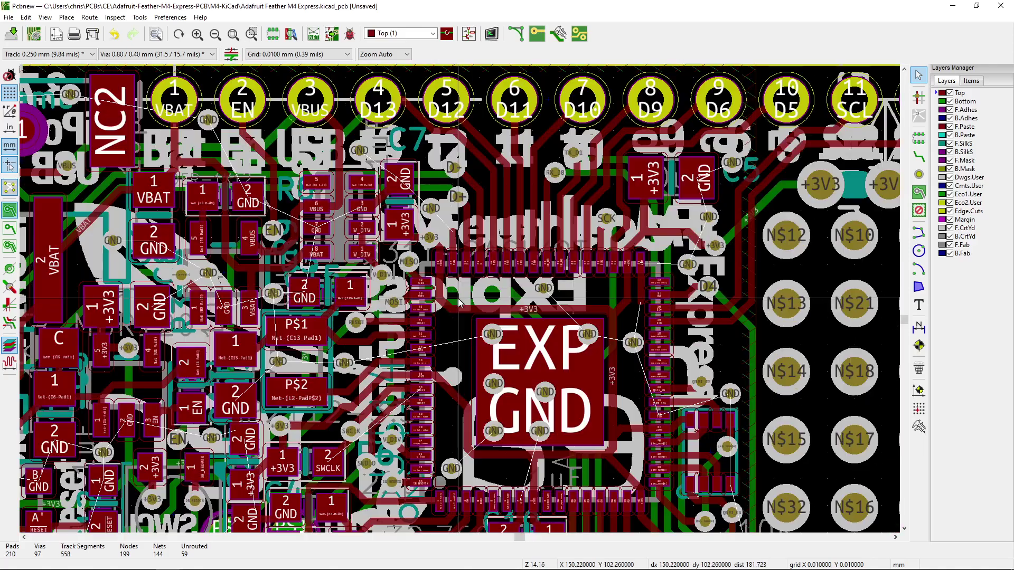
{"action": "scroll", "coordinate": [525, 297], "scroll_direction": "down", "scroll_amount": 3}
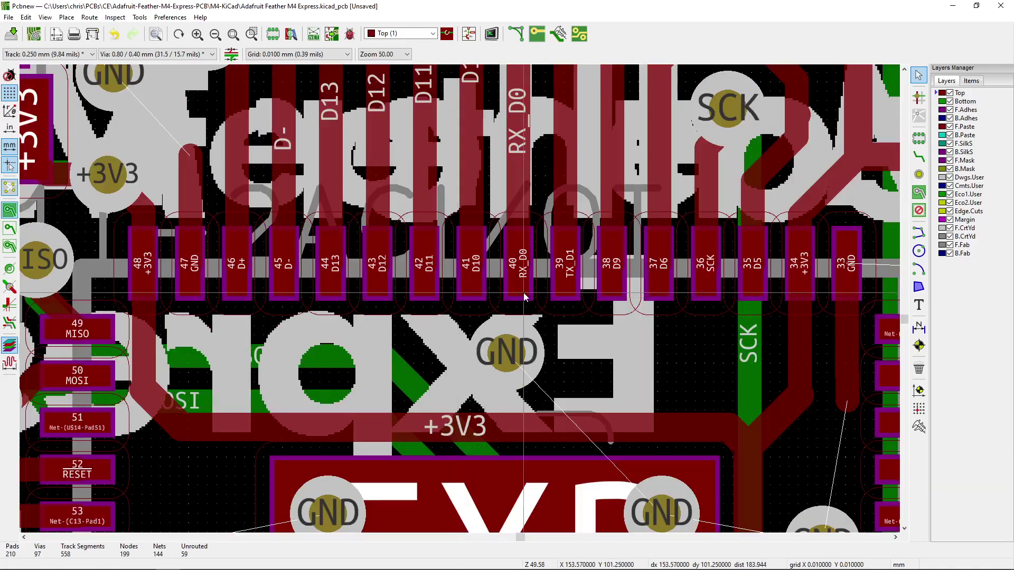
{"action": "middle_click_drag", "start_coordinate": [531, 306], "coordinate": [790, 68]}
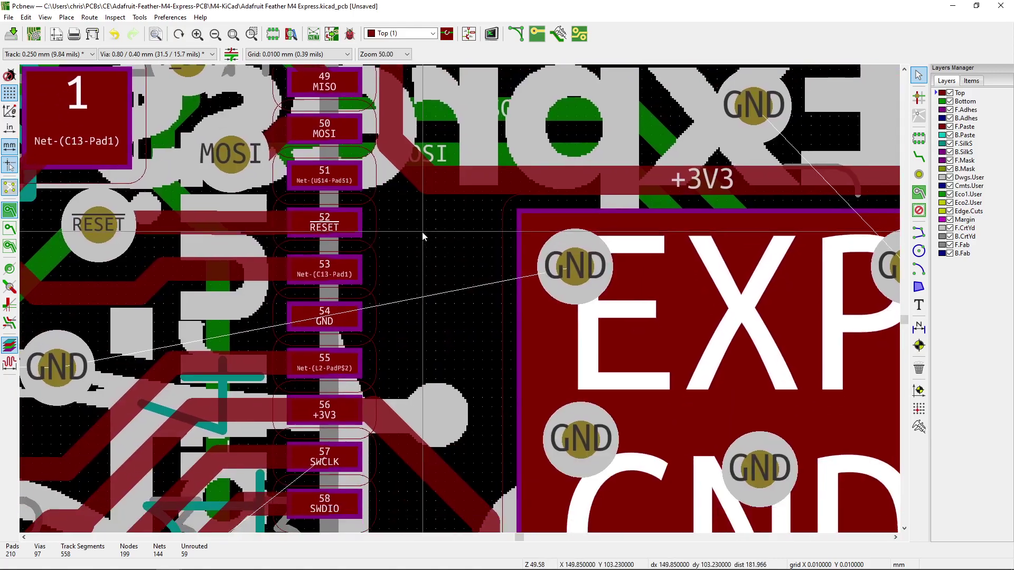
{"action": "middle_click_drag", "start_coordinate": [331, 353], "coordinate": [389, 228]}
{"action": "scroll", "coordinate": [449, 237], "scroll_direction": "up", "scroll_amount": 1}
{"action": "middle_click_drag", "start_coordinate": [389, 353], "coordinate": [465, 337]}
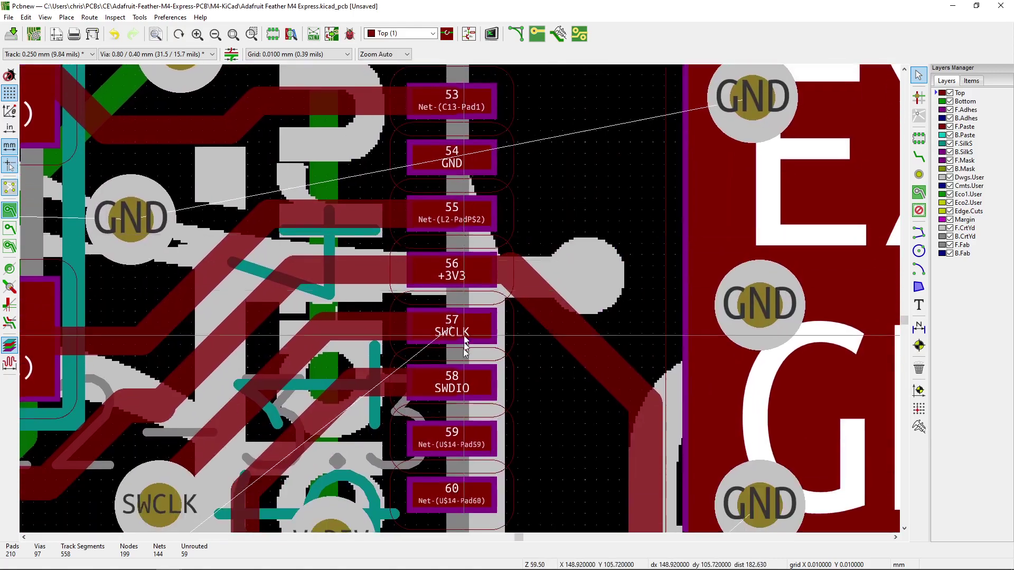
{"action": "middle_click_drag", "start_coordinate": [463, 483], "coordinate": [471, 320]}
{"action": "scroll", "coordinate": [463, 330], "scroll_direction": "up", "scroll_amount": 5}
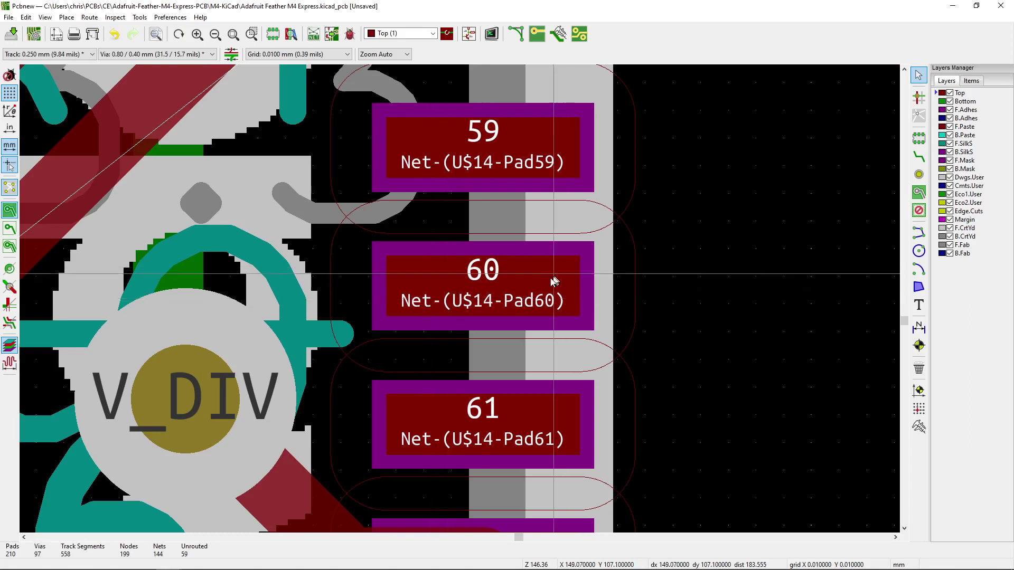
{"action": "scroll", "coordinate": [455, 306], "scroll_direction": "down", "scroll_amount": 1}
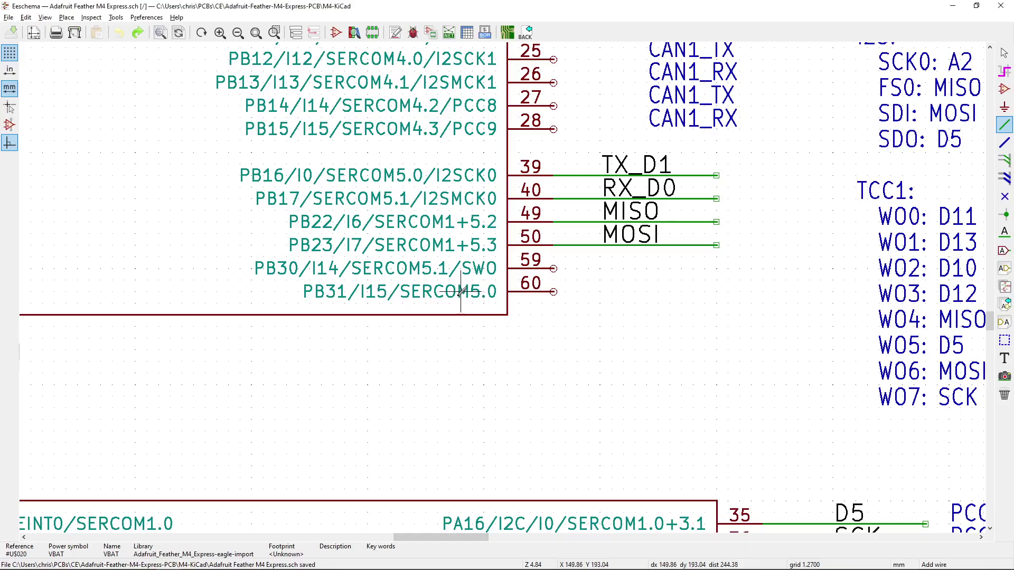
Wire JP3's VBAT wire end to the microcontroller's PB31 pin 60, then return to the 3D Viewer
{"action": "scroll", "coordinate": [461, 292], "scroll_direction": "down", "scroll_amount": 1}
{"action": "middle_click_drag", "start_coordinate": [697, 272], "coordinate": [136, 333]}
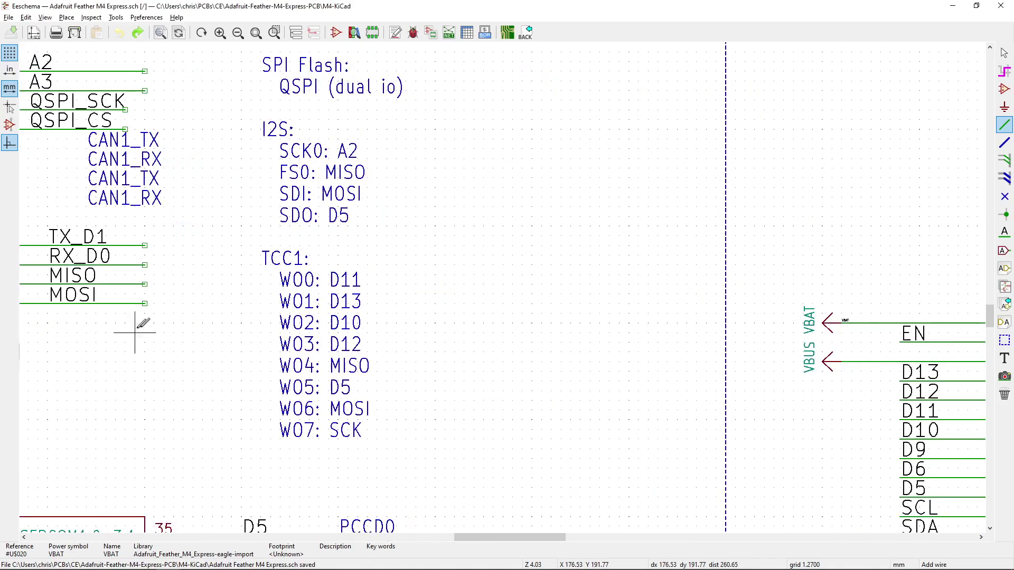
{"action": "middle_click_drag", "start_coordinate": [657, 288], "coordinate": [399, 312]}
{"action": "scroll", "coordinate": [594, 361], "scroll_direction": "up", "scroll_amount": 1}
{"action": "scroll", "coordinate": [502, 287], "scroll_direction": "up", "scroll_amount": 2}
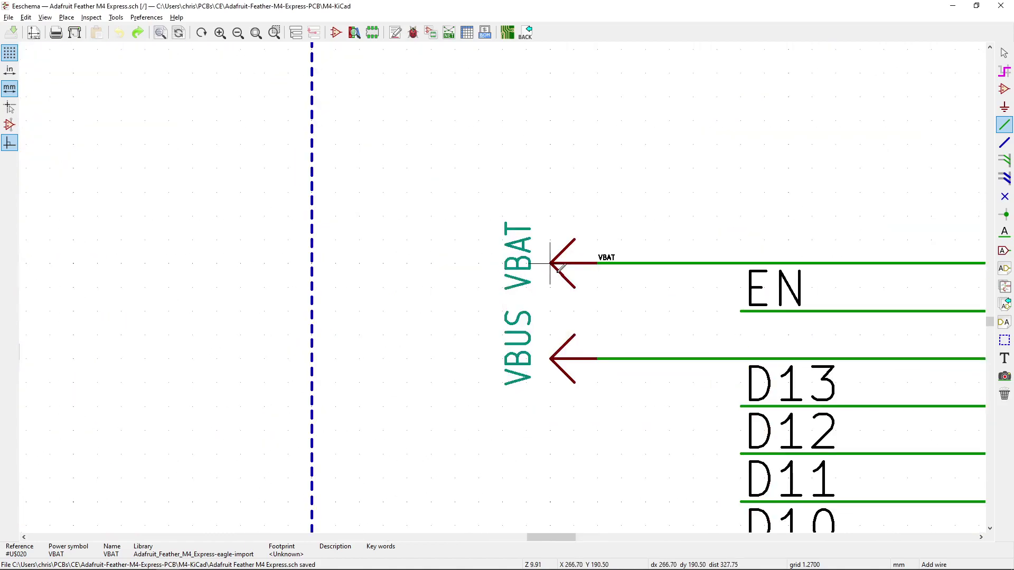
{"action": "left_click", "coordinate": [598, 265]}
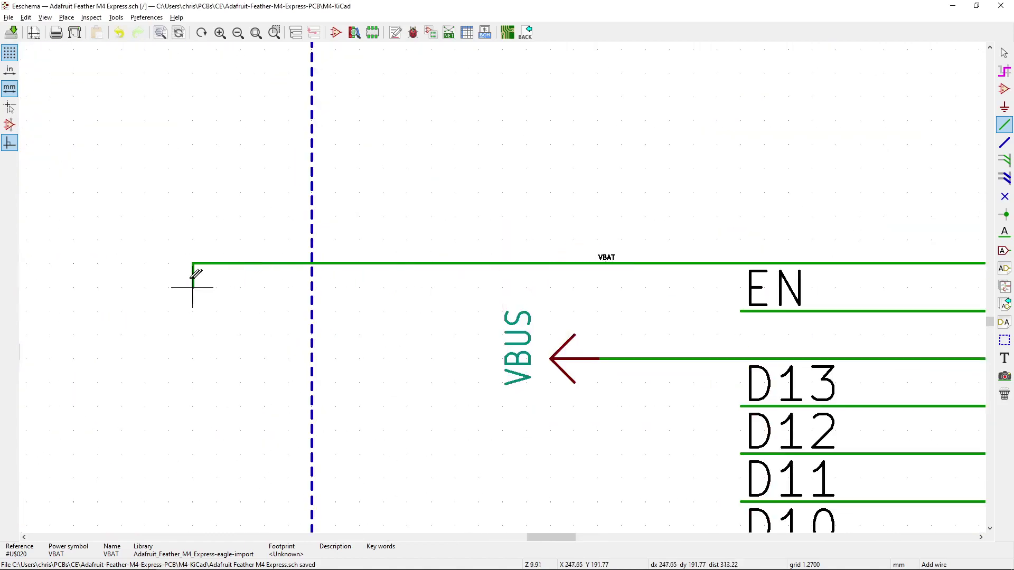
{"action": "scroll", "coordinate": [193, 272], "scroll_direction": "down", "scroll_amount": 3}
{"action": "scroll", "coordinate": [483, 280], "scroll_direction": "up", "scroll_amount": 3}
{"action": "scroll", "coordinate": [552, 291], "scroll_direction": "up", "scroll_amount": 5}
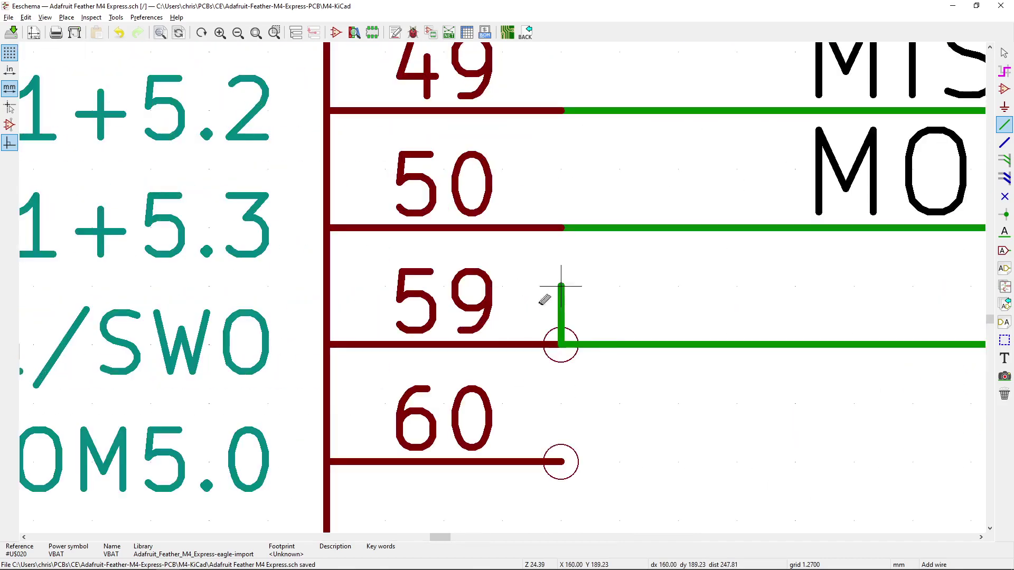
{"action": "left_click", "coordinate": [556, 462]}
{"action": "scroll", "coordinate": [555, 463], "scroll_direction": "down", "scroll_amount": 3}
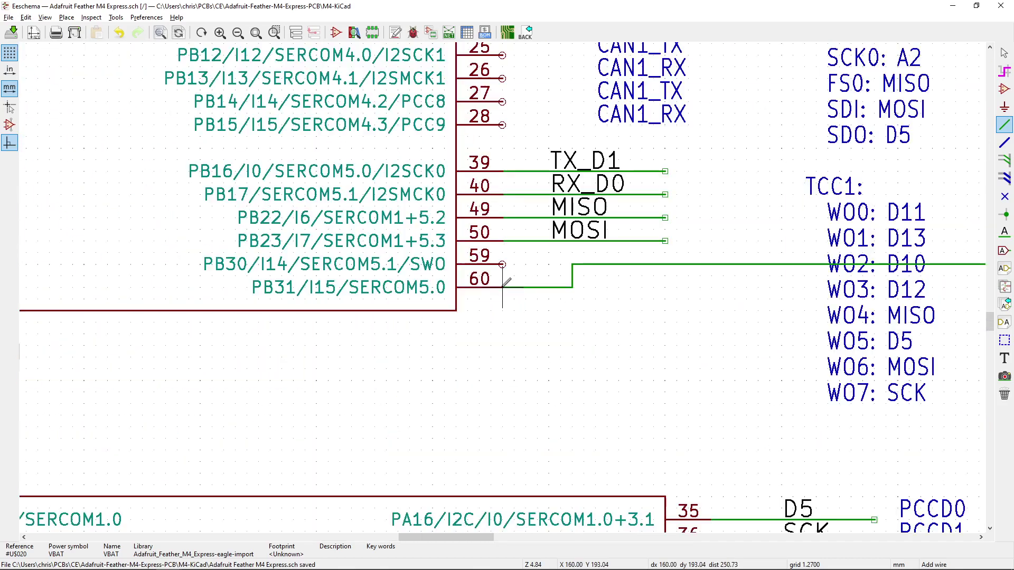
{"action": "scroll", "coordinate": [502, 283], "scroll_direction": "up", "scroll_amount": 1}
{"action": "scroll", "coordinate": [502, 283], "scroll_direction": "down", "scroll_amount": 3}
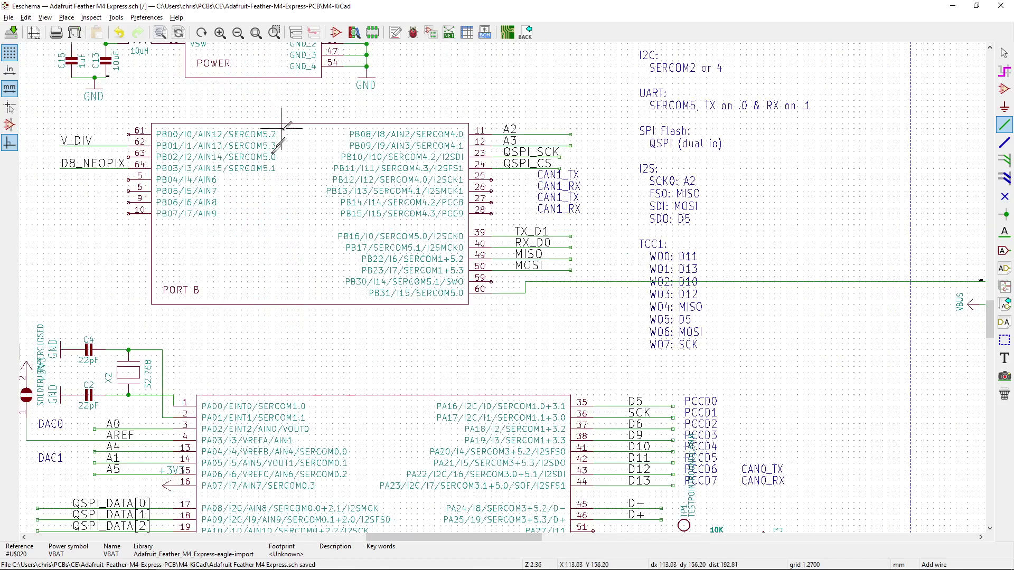
{"action": "scroll", "coordinate": [509, 288], "scroll_direction": "up", "scroll_amount": 3}
{"action": "scroll", "coordinate": [483, 295], "scroll_direction": "down", "scroll_amount": 3}
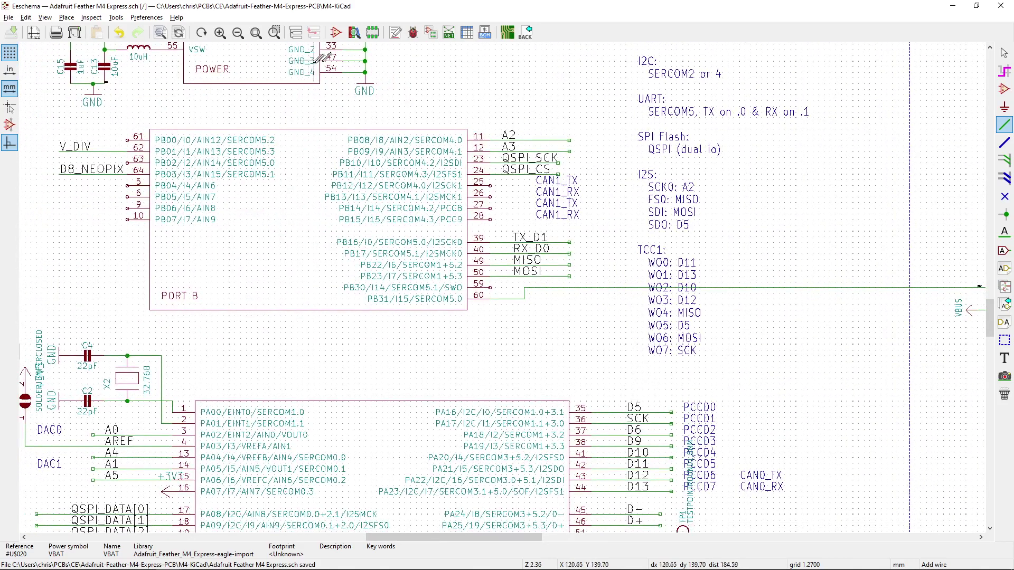
{"action": "key", "text": "alt+Tab"}
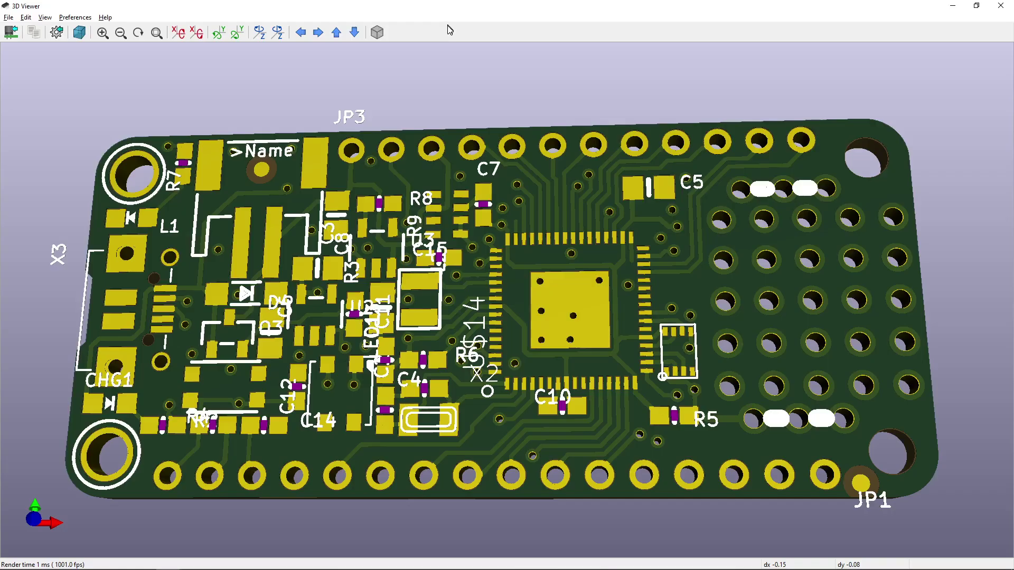
Switch to the PCB editor and update the board from the schematic, applying the changes
{"action": "key", "text": "alt+Tab"}
{"action": "key", "text": "Tab"}
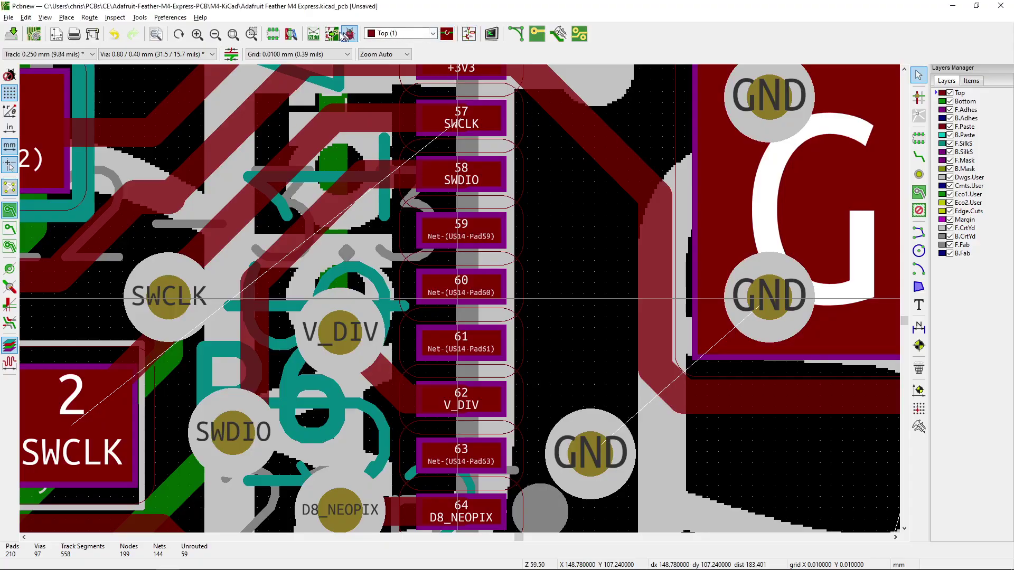
{"action": "left_click", "coordinate": [335, 35]}
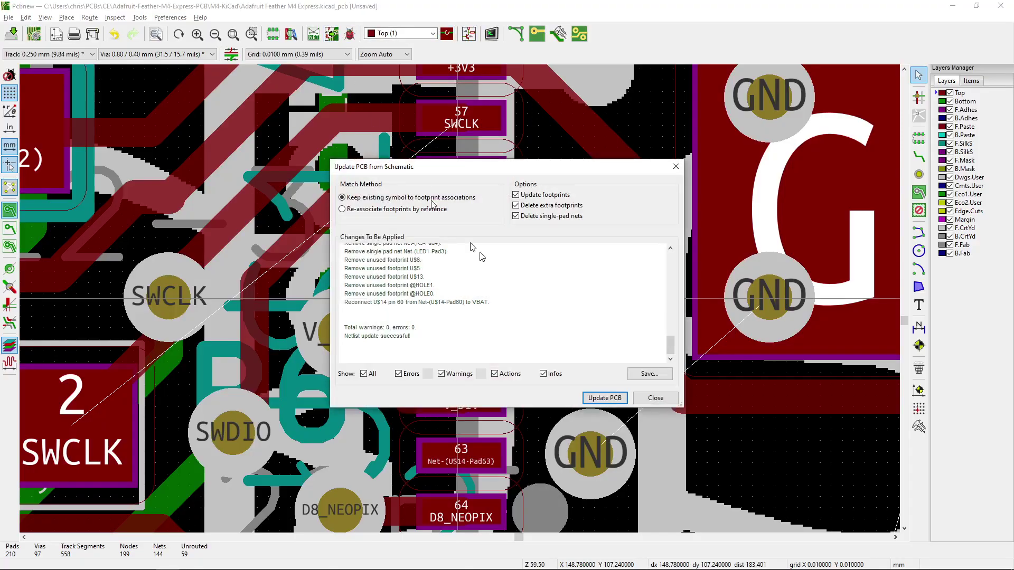
{"action": "left_click", "coordinate": [622, 399]}
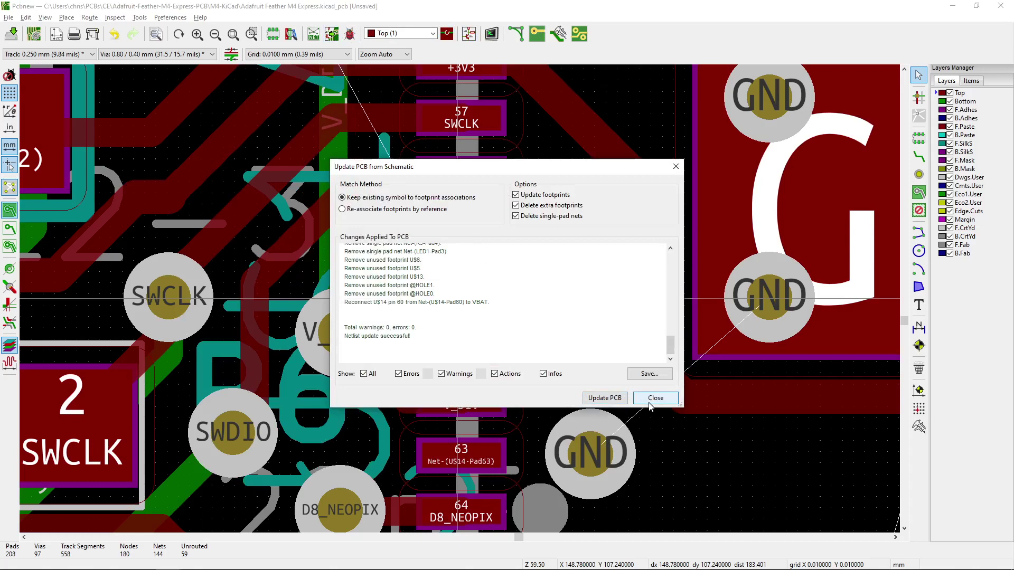
{"action": "left_click", "coordinate": [655, 398]}
Zoom around pad 60 to check its new VBAT connection, then return to Eeschema
{"action": "scroll", "coordinate": [461, 298], "scroll_direction": "up", "scroll_amount": 4}
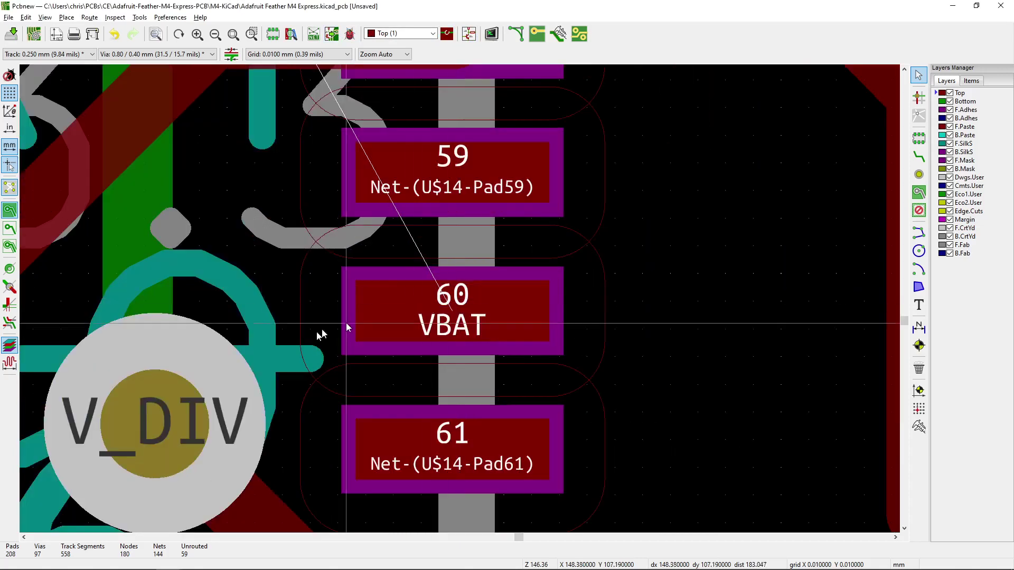
{"action": "scroll", "coordinate": [346, 324], "scroll_direction": "up", "scroll_amount": 2}
{"action": "scroll", "coordinate": [458, 307], "scroll_direction": "down", "scroll_amount": 5}
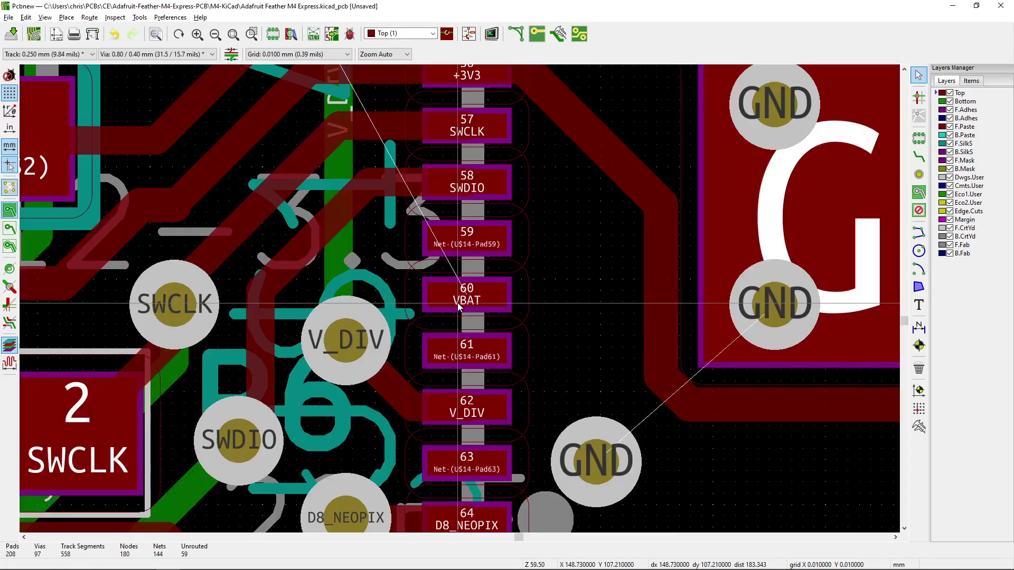
{"action": "scroll", "coordinate": [458, 306], "scroll_direction": "up", "scroll_amount": 5}
{"action": "scroll", "coordinate": [459, 304], "scroll_direction": "down", "scroll_amount": 4}
{"action": "scroll", "coordinate": [462, 301], "scroll_direction": "down", "scroll_amount": 3}
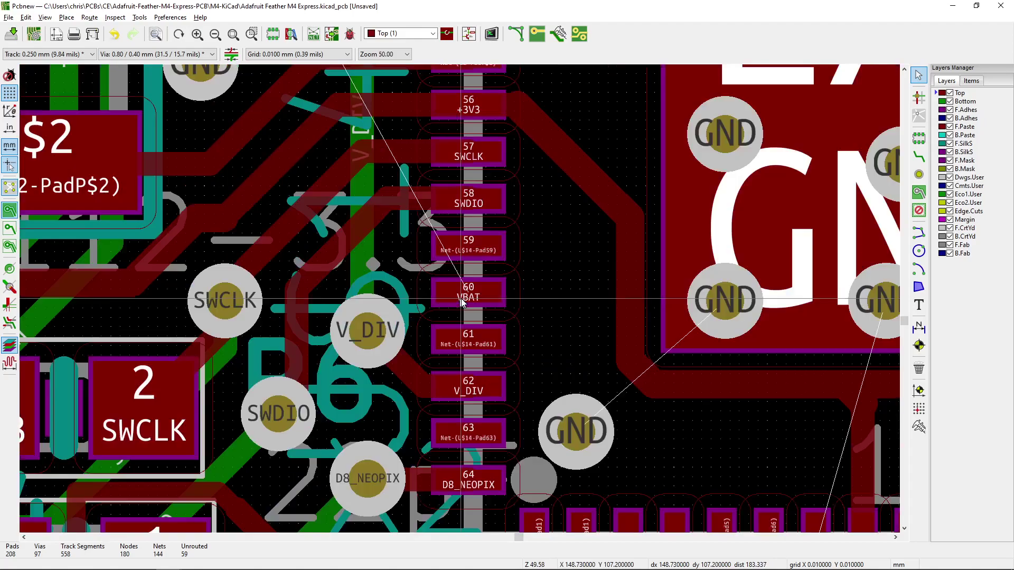
{"action": "scroll", "coordinate": [461, 299], "scroll_direction": "up", "scroll_amount": 5}
{"action": "key", "text": "alt+Tab"}
{"action": "key", "text": "alt+Tab"}
{"action": "key", "text": "alt+Tab"}
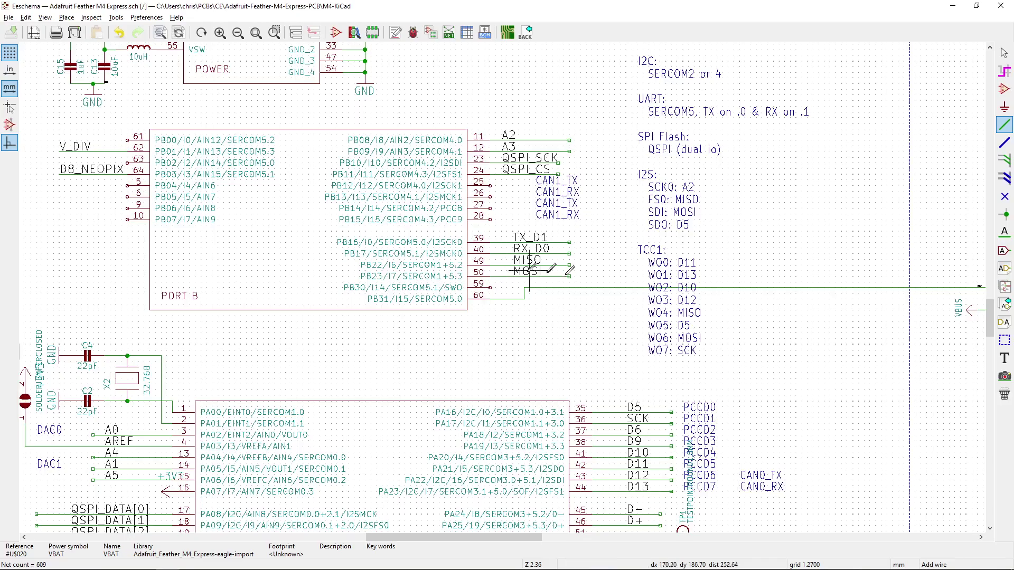
{"action": "middle_click_drag", "start_coordinate": [895, 311], "coordinate": [338, 317]}
{"action": "scroll", "coordinate": [438, 273], "scroll_direction": "up", "scroll_amount": 6}
{"action": "middle_click_drag", "start_coordinate": [338, 382], "coordinate": [399, 311]}
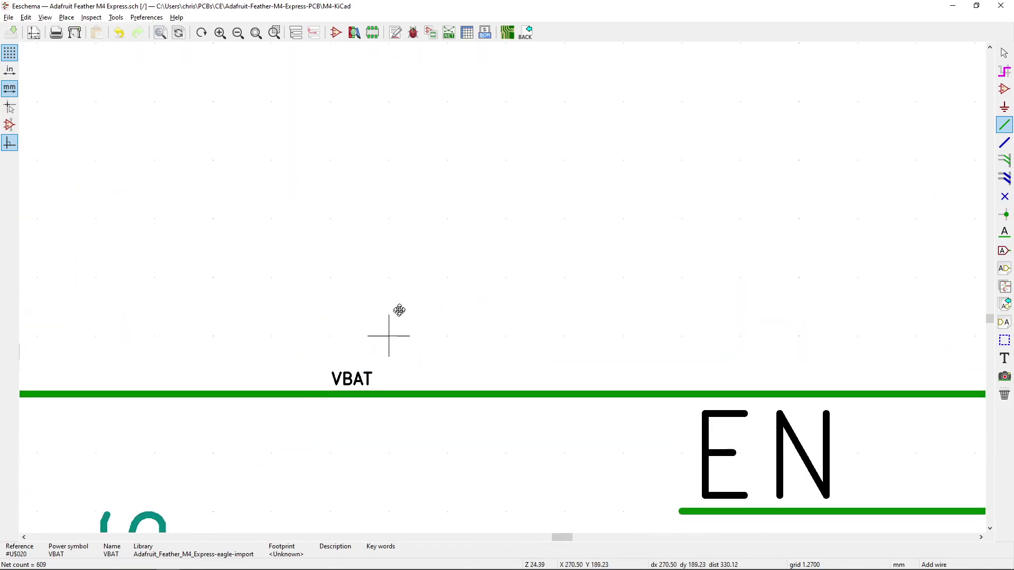
{"action": "scroll", "coordinate": [399, 310], "scroll_direction": "down", "scroll_amount": 2}
{"action": "scroll", "coordinate": [503, 287], "scroll_direction": "up", "scroll_amount": 2}
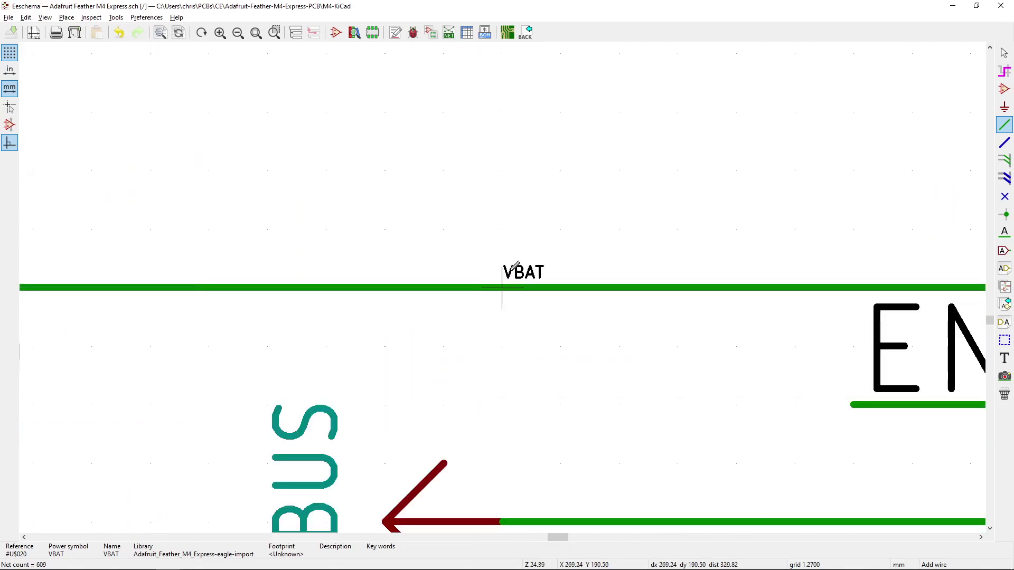
{"action": "scroll", "coordinate": [502, 287], "scroll_direction": "down", "scroll_amount": 4}
{"action": "scroll", "coordinate": [502, 287], "scroll_direction": "down", "scroll_amount": 3}
{"action": "scroll", "coordinate": [503, 287], "scroll_direction": "up", "scroll_amount": 4}
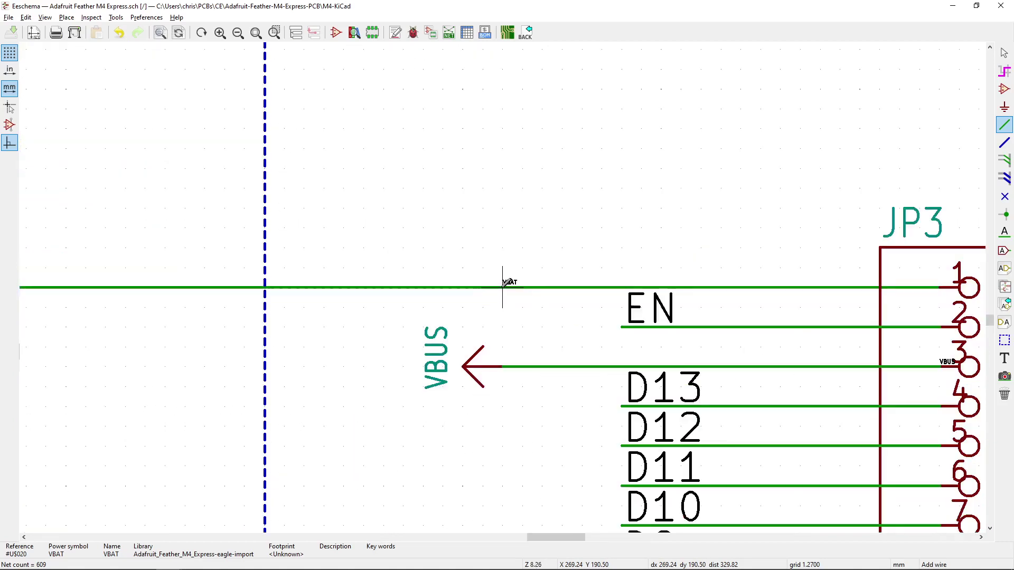
{"action": "scroll", "coordinate": [502, 286], "scroll_direction": "down", "scroll_amount": 4}
{"action": "middle_click_drag", "start_coordinate": [691, 283], "coordinate": [603, 75]}
{"action": "scroll", "coordinate": [592, 108], "scroll_direction": "down", "scroll_amount": 2}
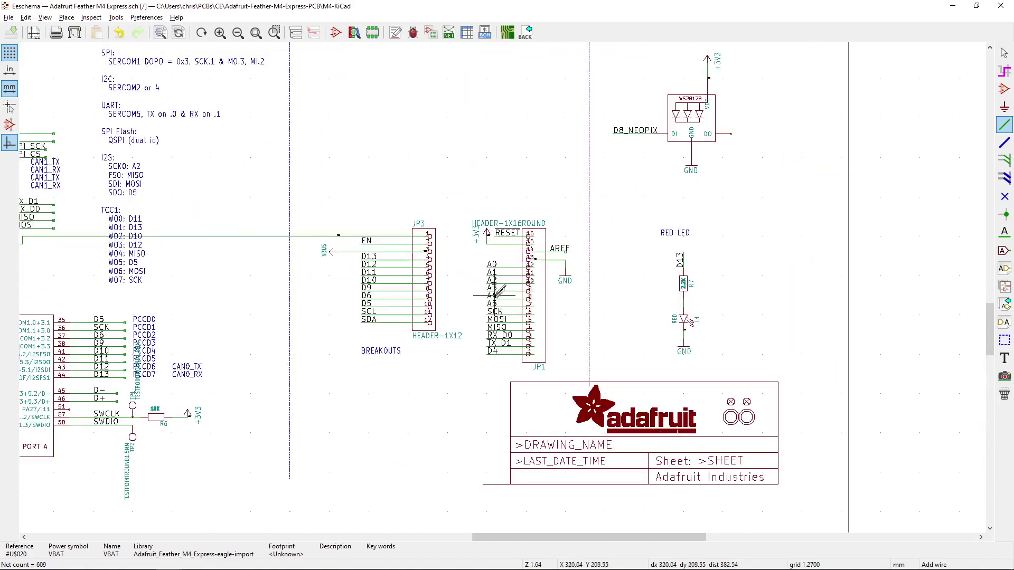
{"action": "middle_click_drag", "start_coordinate": [506, 297], "coordinate": [682, 296]}
{"action": "middle_click_drag", "start_coordinate": [539, 301], "coordinate": [620, 320]}
{"action": "middle_click_drag", "start_coordinate": [737, 322], "coordinate": [526, 211]}
{"action": "scroll", "coordinate": [470, 285], "scroll_direction": "down", "scroll_amount": 4}
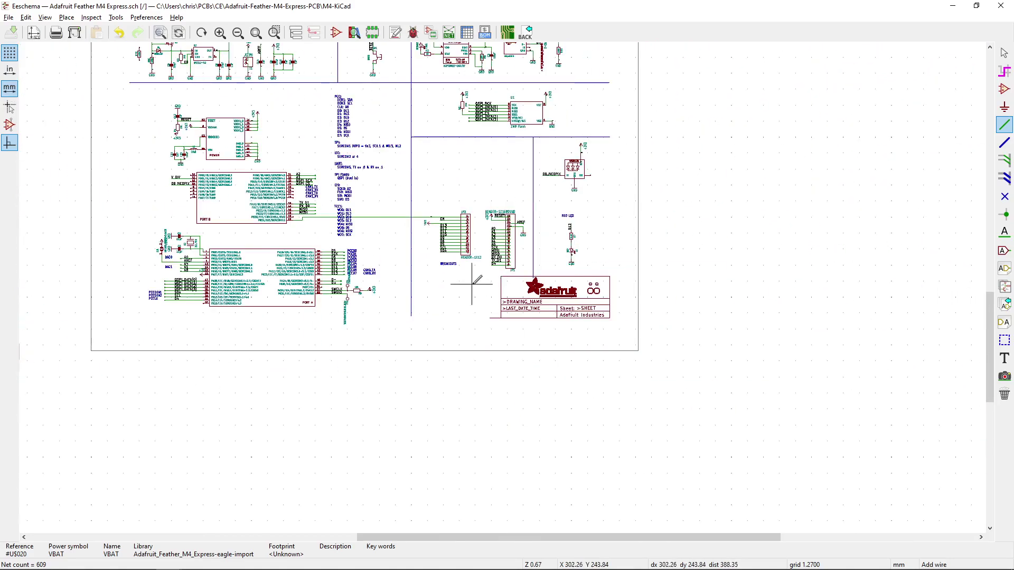
{"action": "middle_click_drag", "start_coordinate": [613, 431], "coordinate": [564, 236]}
{"action": "scroll", "coordinate": [391, 372], "scroll_direction": "up", "scroll_amount": 1}
{"action": "scroll", "coordinate": [555, 238], "scroll_direction": "down", "scroll_amount": 4}
{"action": "key", "text": "Escape"}
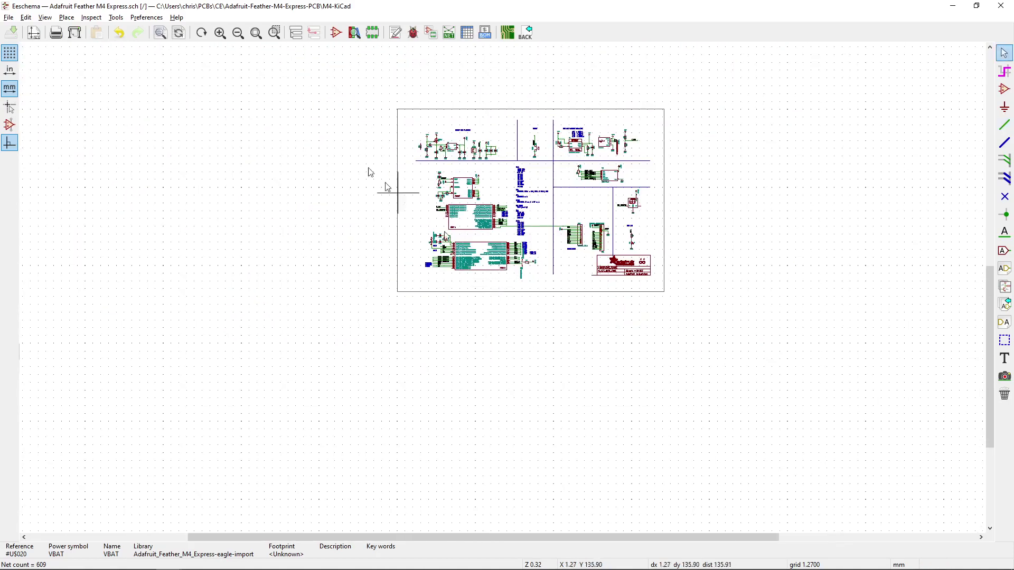
{"action": "middle_click_drag", "start_coordinate": [356, 154], "coordinate": [241, 282]}
{"action": "middle_click_drag", "start_coordinate": [208, 235], "coordinate": [269, 180]}
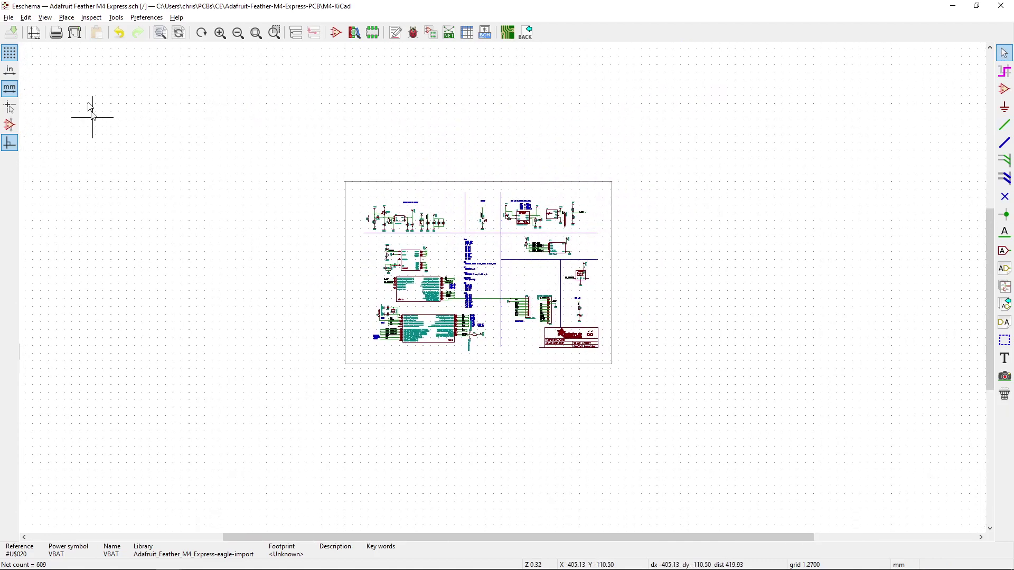
Clear the empty.kicad_wks page layout description file in Page Settings and apply it
{"action": "left_click", "coordinate": [34, 33]}
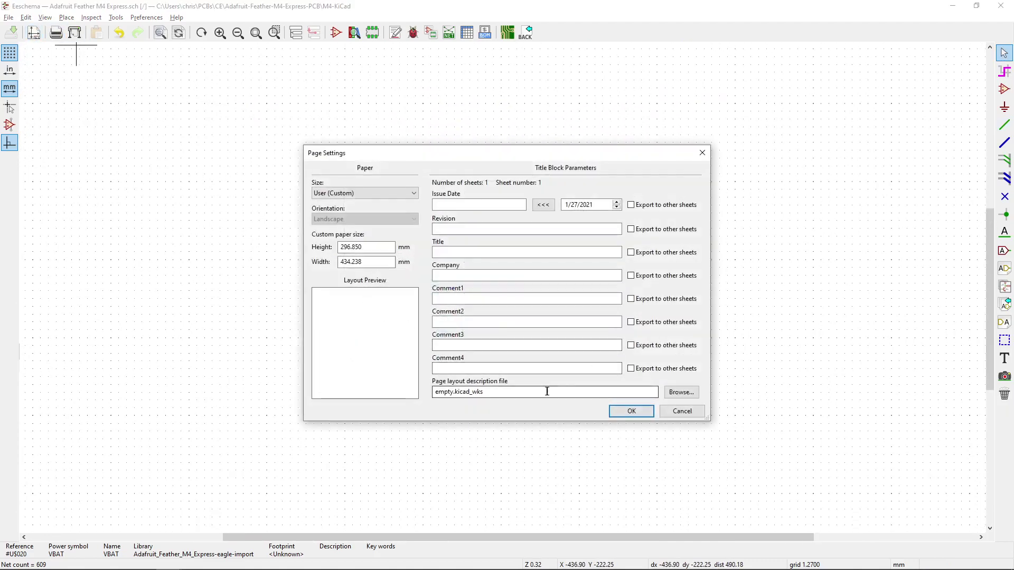
{"action": "left_click_drag", "start_coordinate": [546, 391], "coordinate": [352, 400]}
{"action": "key", "text": "Delete"}
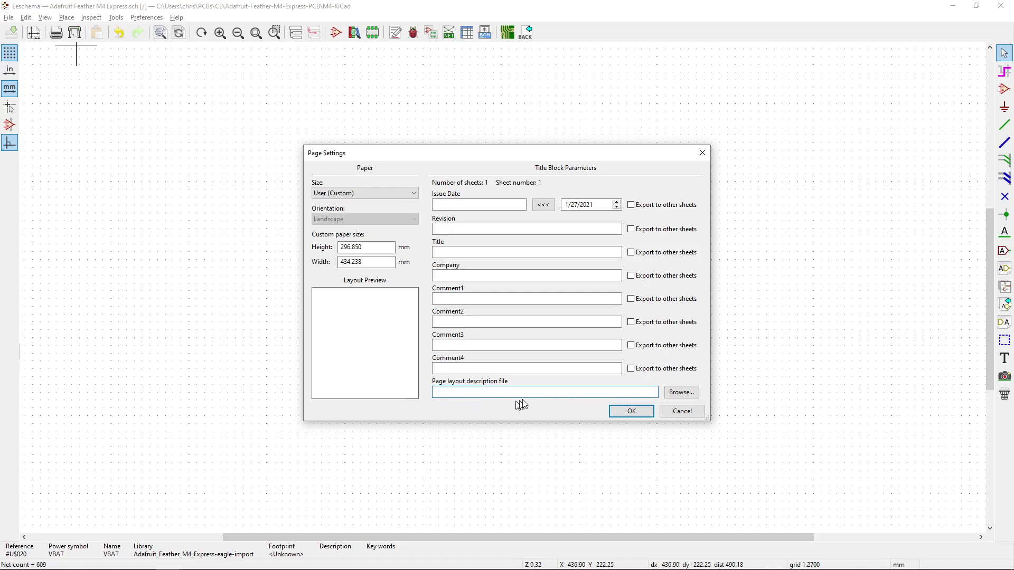
{"action": "left_click", "coordinate": [613, 411]}
Zoom and pan across the sheet to inspect the new frame and title block
{"action": "scroll", "coordinate": [539, 341], "scroll_direction": "up", "scroll_amount": 5}
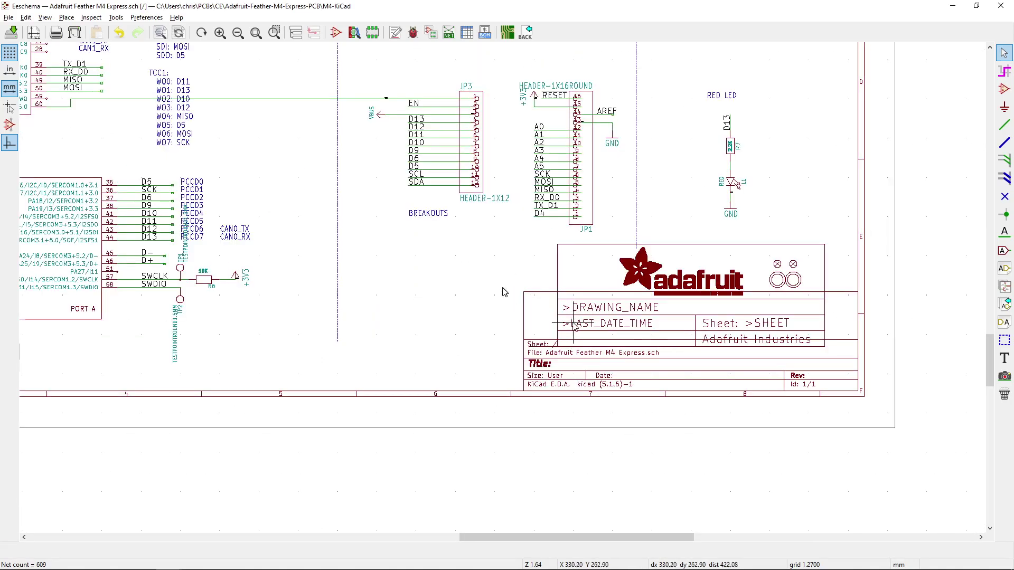
{"action": "scroll", "coordinate": [502, 289], "scroll_direction": "down", "scroll_amount": 1}
{"action": "scroll", "coordinate": [502, 289], "scroll_direction": "up", "scroll_amount": 3}
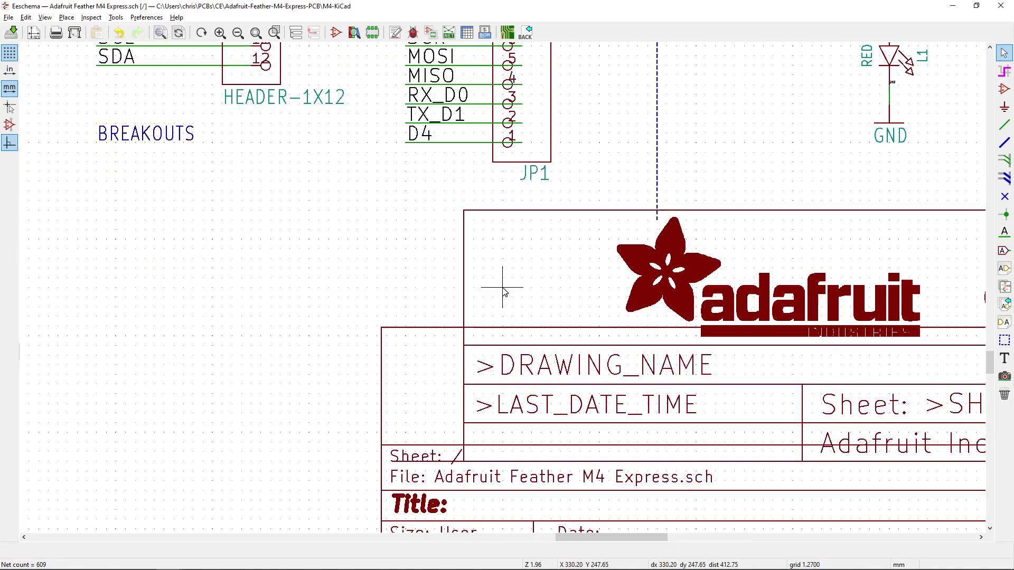
{"action": "scroll", "coordinate": [502, 287], "scroll_direction": "down", "scroll_amount": 3}
{"action": "scroll", "coordinate": [564, 279], "scroll_direction": "up", "scroll_amount": 1}
{"action": "middle_click_drag", "start_coordinate": [564, 278], "coordinate": [387, 274]}
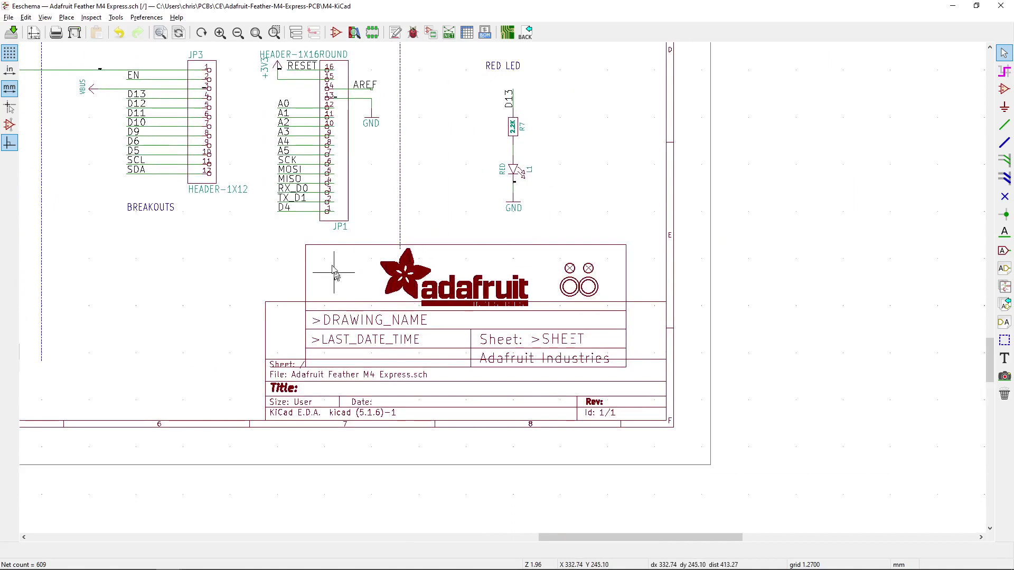
{"action": "middle_click_drag", "start_coordinate": [272, 277], "coordinate": [472, 254]}
Pan and zoom the schematic to bring the PORT A section into view
{"action": "scroll", "coordinate": [501, 349], "scroll_direction": "up", "scroll_amount": 3}
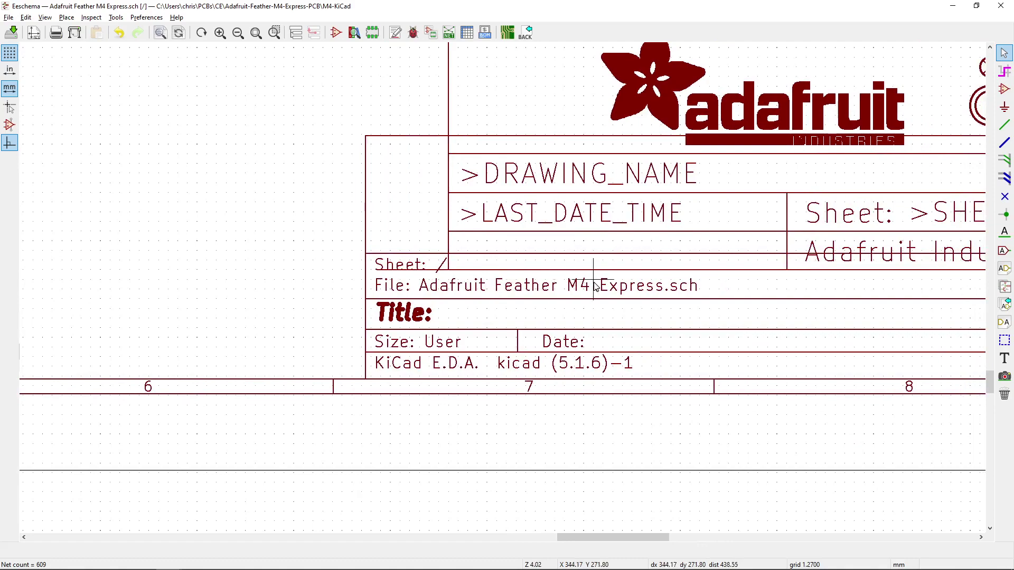
{"action": "scroll", "coordinate": [393, 301], "scroll_direction": "down", "scroll_amount": 7}
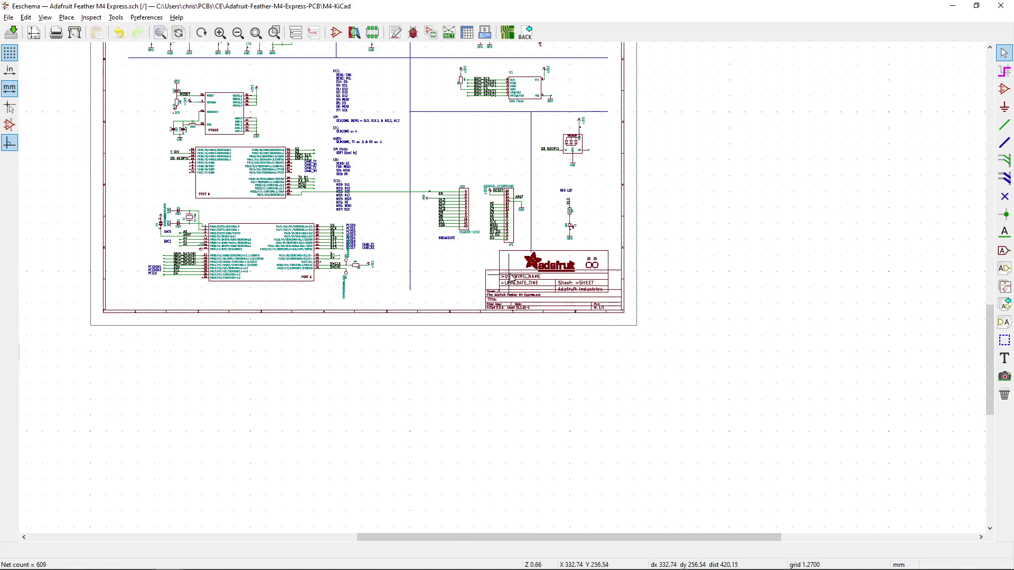
{"action": "scroll", "coordinate": [509, 343], "scroll_direction": "up", "scroll_amount": 4}
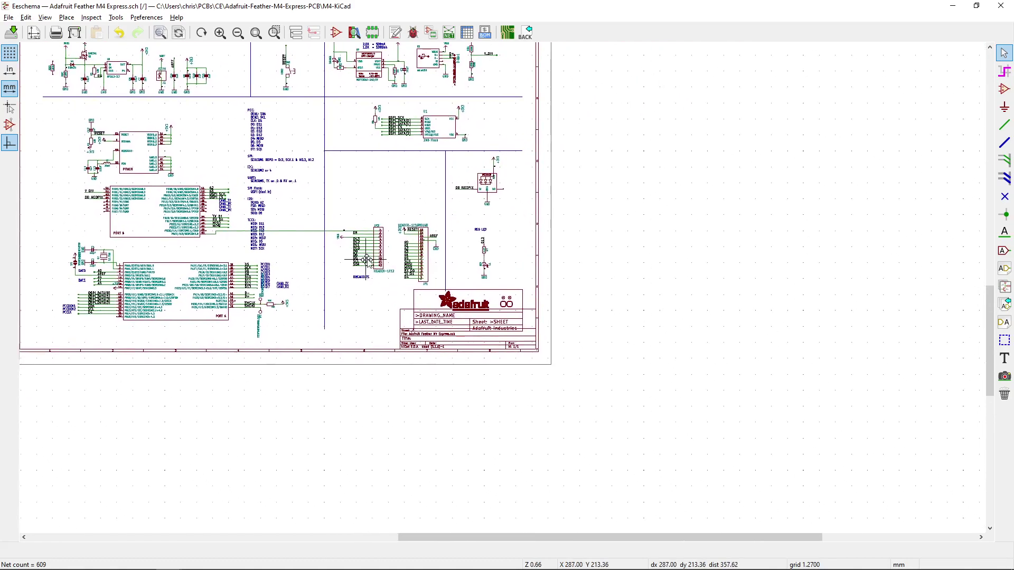
{"action": "scroll", "coordinate": [224, 418], "scroll_direction": "up", "scroll_amount": 1}
{"action": "middle_click_drag", "start_coordinate": [502, 287], "coordinate": [639, 227]}
{"action": "scroll", "coordinate": [639, 217], "scroll_direction": "down", "scroll_amount": 1}
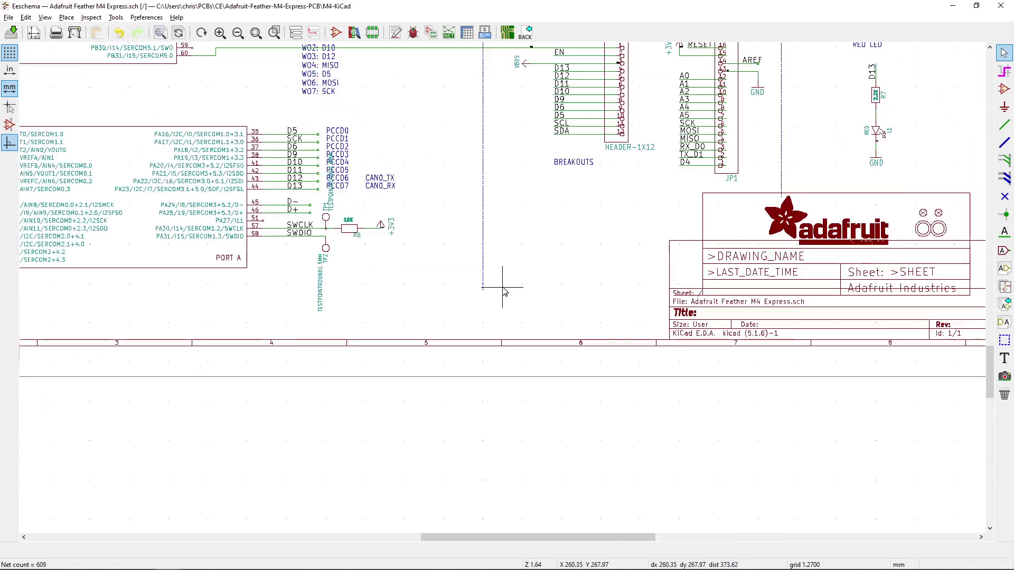
{"action": "scroll", "coordinate": [401, 194], "scroll_direction": "down", "scroll_amount": 1}
{"action": "scroll", "coordinate": [503, 288], "scroll_direction": "down", "scroll_amount": 4}
{"action": "scroll", "coordinate": [502, 287], "scroll_direction": "up", "scroll_amount": 2}
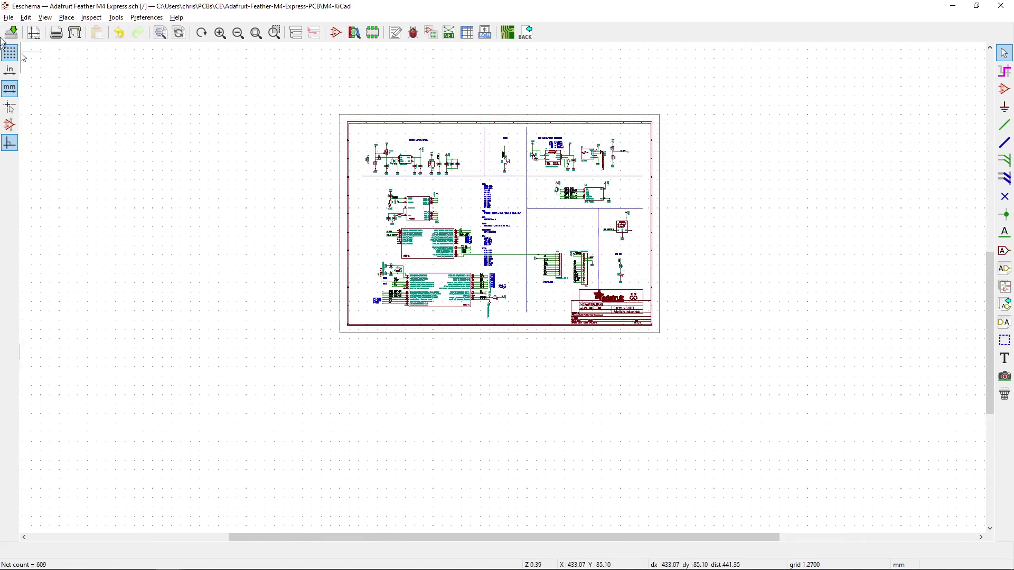
Reopen and cancel Page Settings, then open Symbol Properties for U14's ATSAMD51J power unit
{"action": "left_click", "coordinate": [33, 33]}
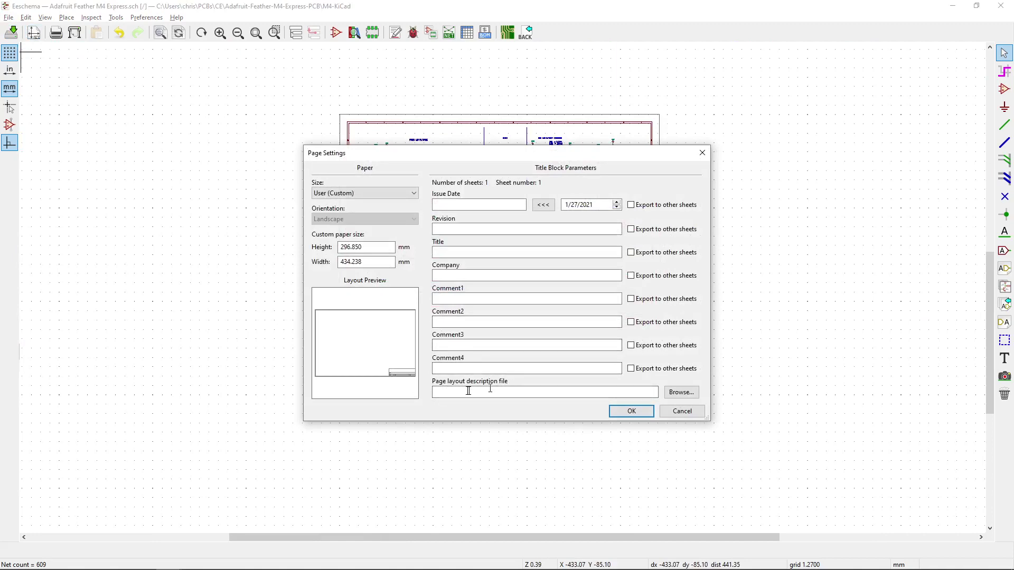
{"action": "left_click", "coordinate": [682, 411]}
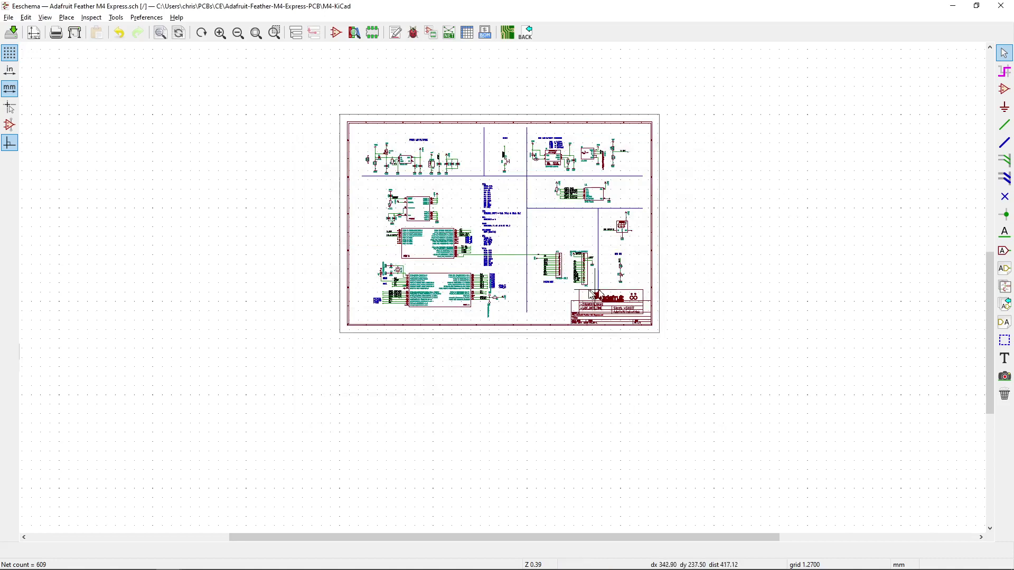
{"action": "scroll", "coordinate": [503, 292], "scroll_direction": "up", "scroll_amount": 3}
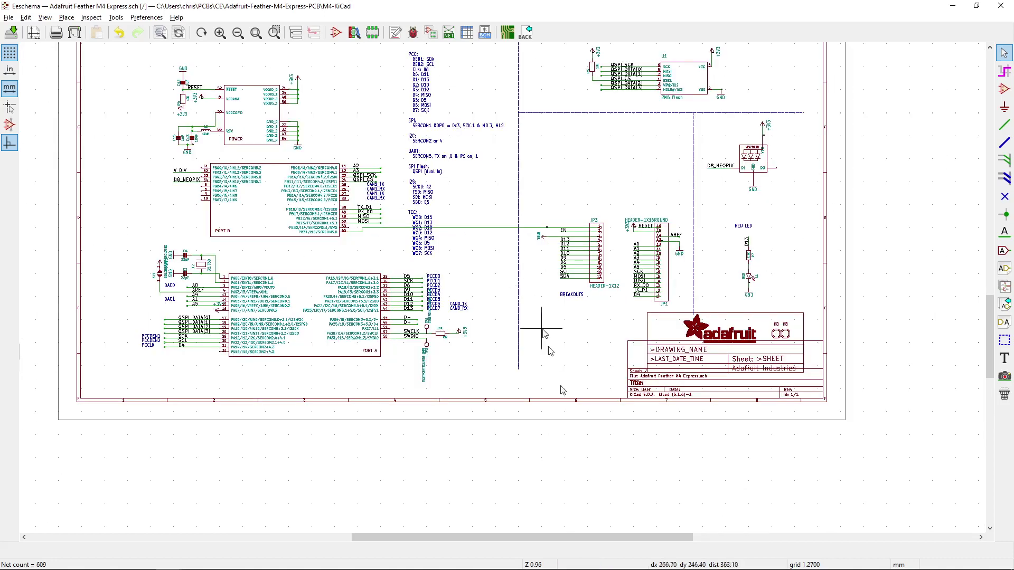
{"action": "scroll", "coordinate": [502, 290], "scroll_direction": "up", "scroll_amount": 3}
{"action": "scroll", "coordinate": [504, 292], "scroll_direction": "up", "scroll_amount": 2}
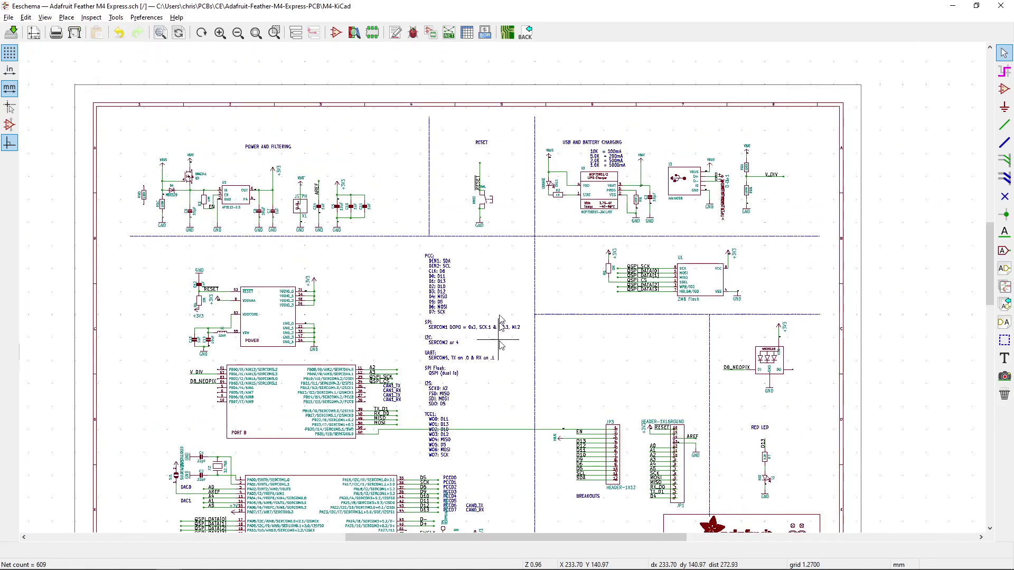
{"action": "scroll", "coordinate": [486, 317], "scroll_direction": "up", "scroll_amount": 4}
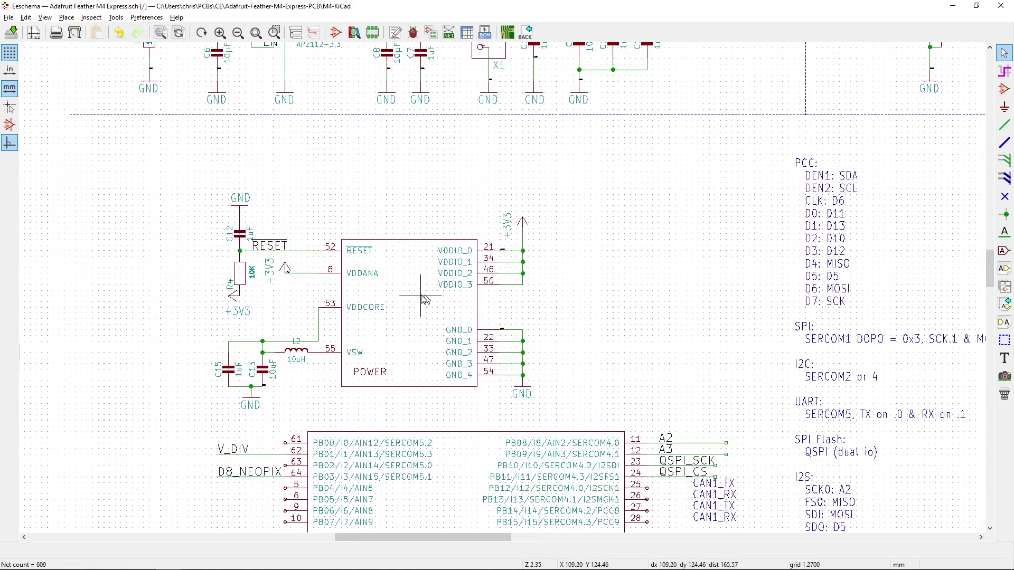
{"action": "double_click", "coordinate": [425, 300]}
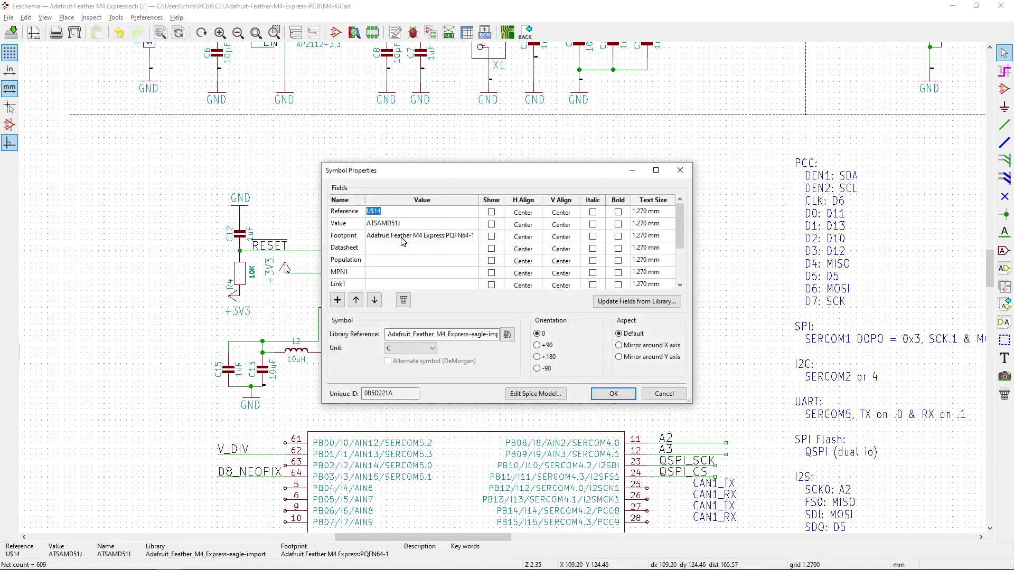
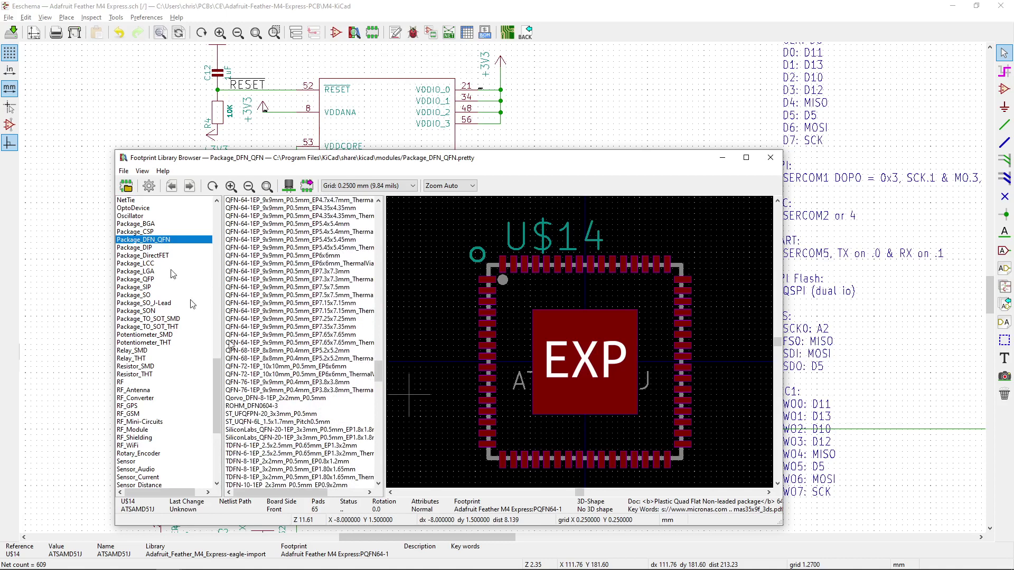
Preview the QFN-64 9x9mm variants: EP7.3, EP7.5, EP7.15, EP7.35 and EP7.65, with ThermalVias versions
{"action": "left_click", "coordinate": [274, 280]}
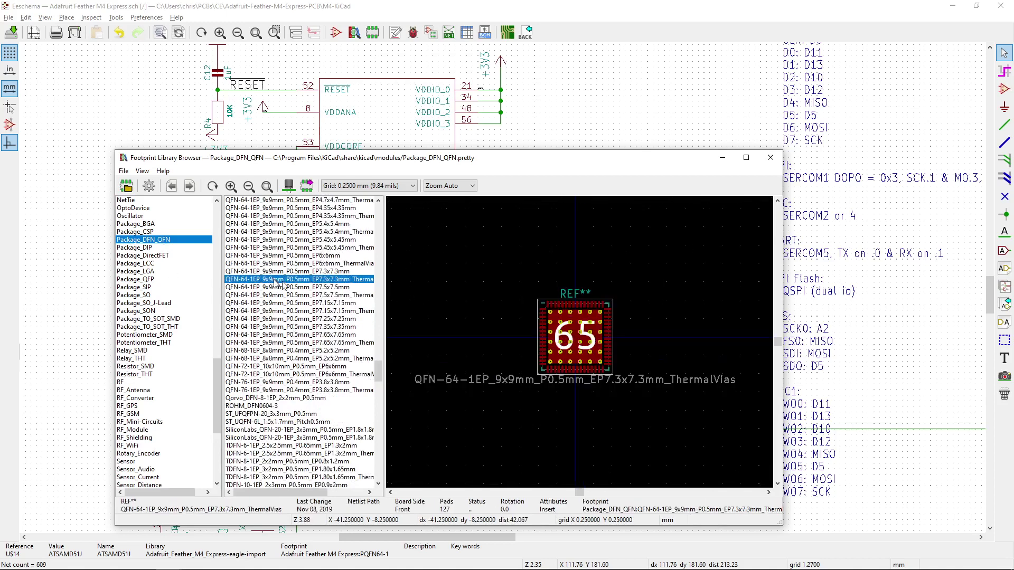
{"action": "left_click", "coordinate": [252, 287]}
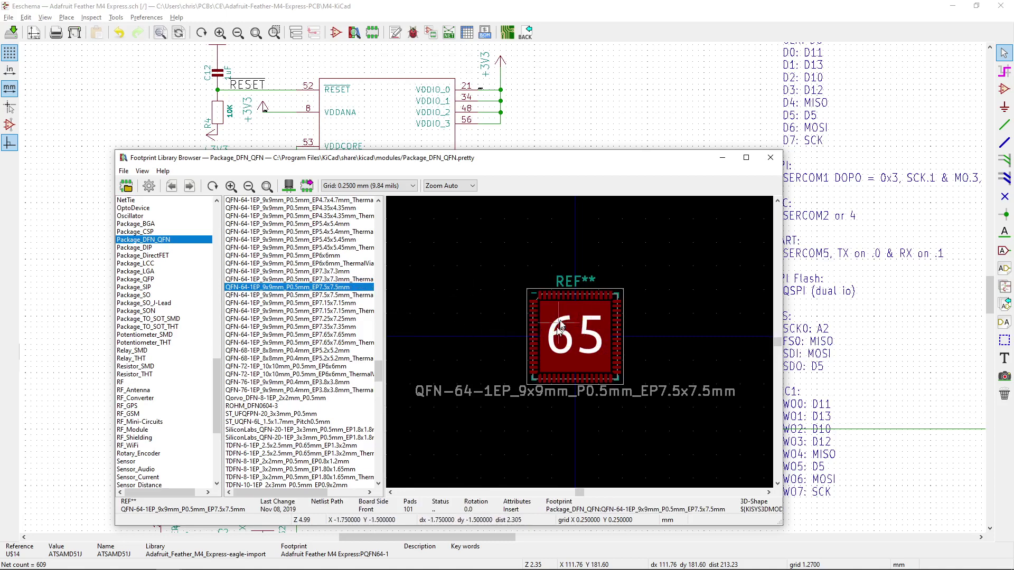
{"action": "left_click", "coordinate": [284, 297]}
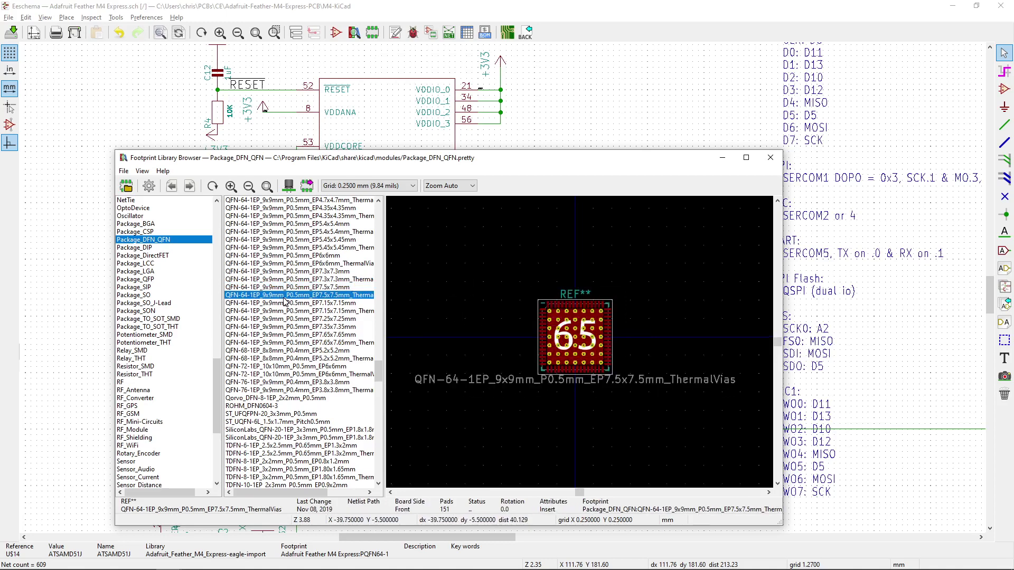
{"action": "left_click", "coordinate": [282, 303]}
{"action": "left_click", "coordinate": [281, 311]}
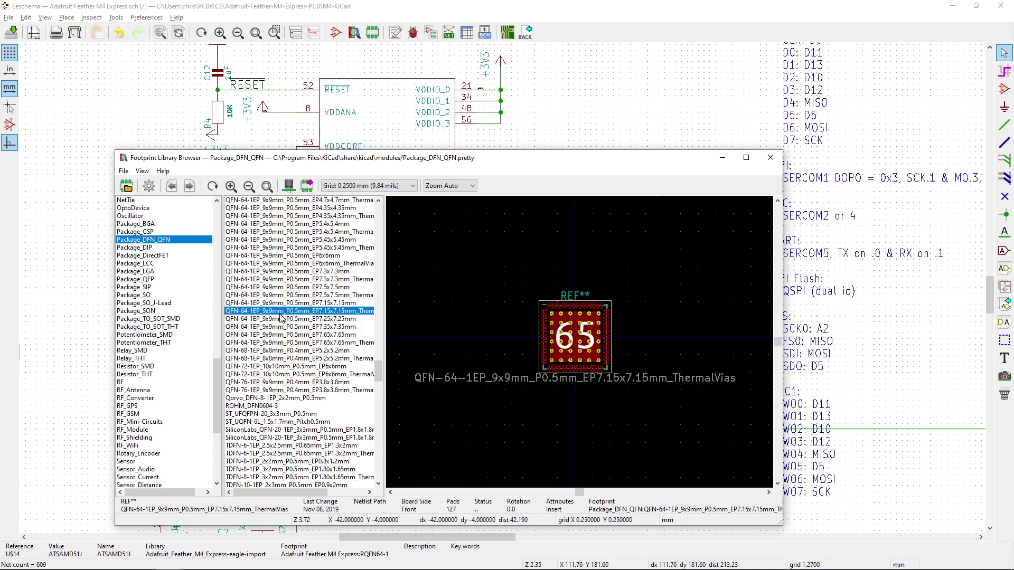
{"action": "left_click", "coordinate": [280, 327]}
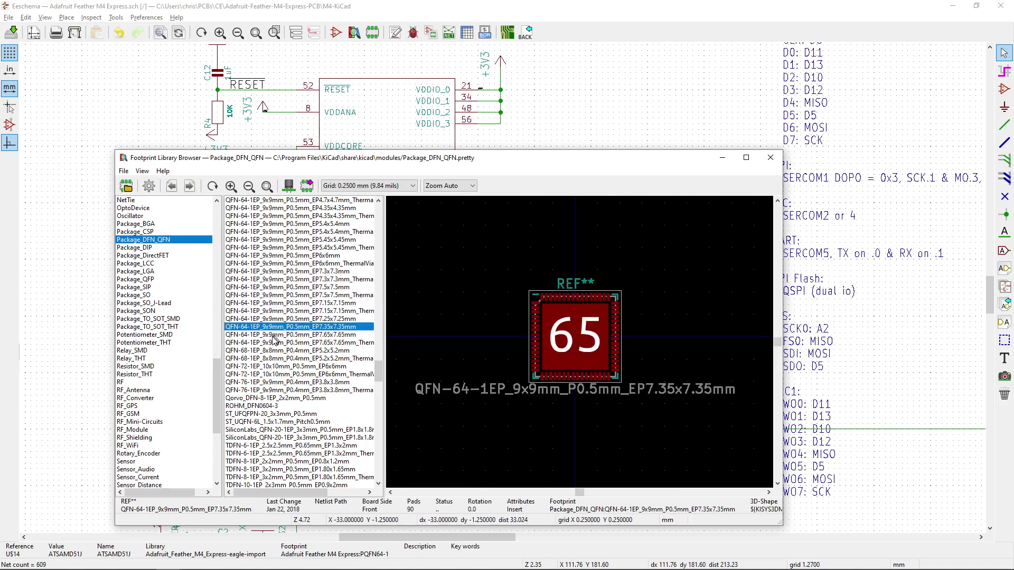
{"action": "left_click", "coordinate": [274, 335]}
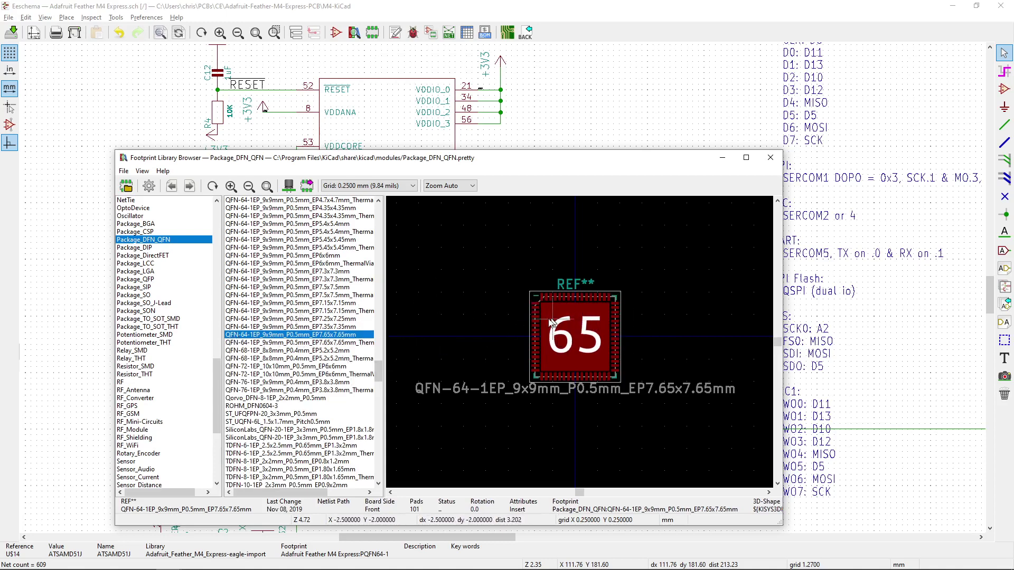
Compare the QFN-68 8x8mm footprints, then settle on QFN-64 EP7.65x7.65mm ThermalVias
{"action": "scroll", "coordinate": [296, 291], "scroll_direction": "down", "scroll_amount": 1}
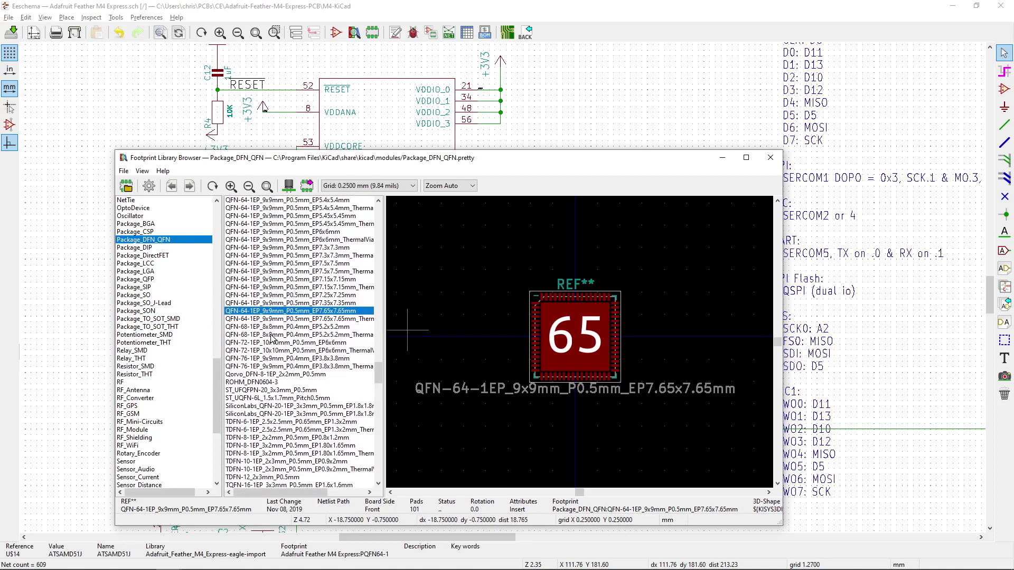
{"action": "left_click", "coordinate": [270, 336]}
{"action": "left_click", "coordinate": [270, 328]}
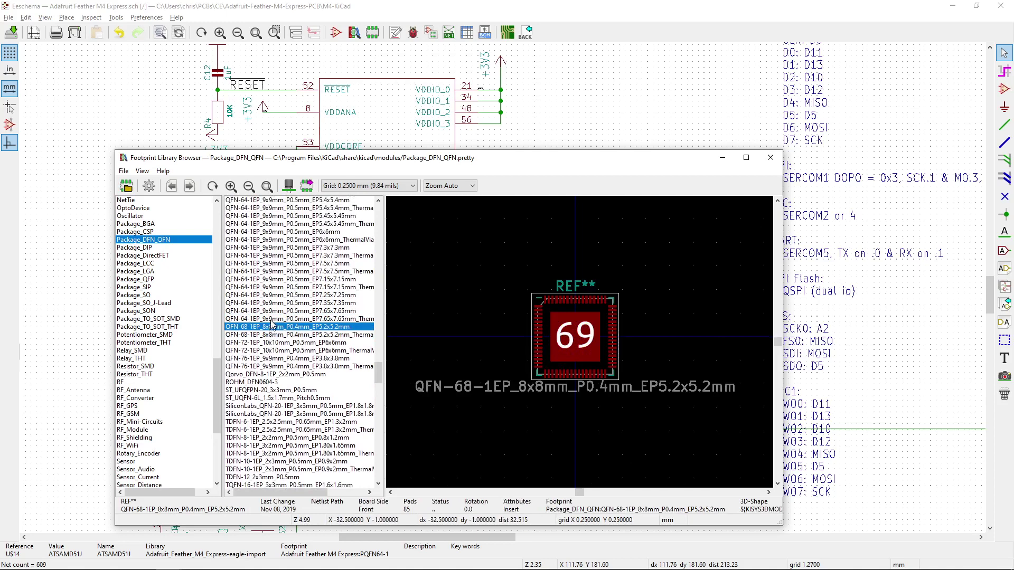
{"action": "left_click", "coordinate": [272, 319]}
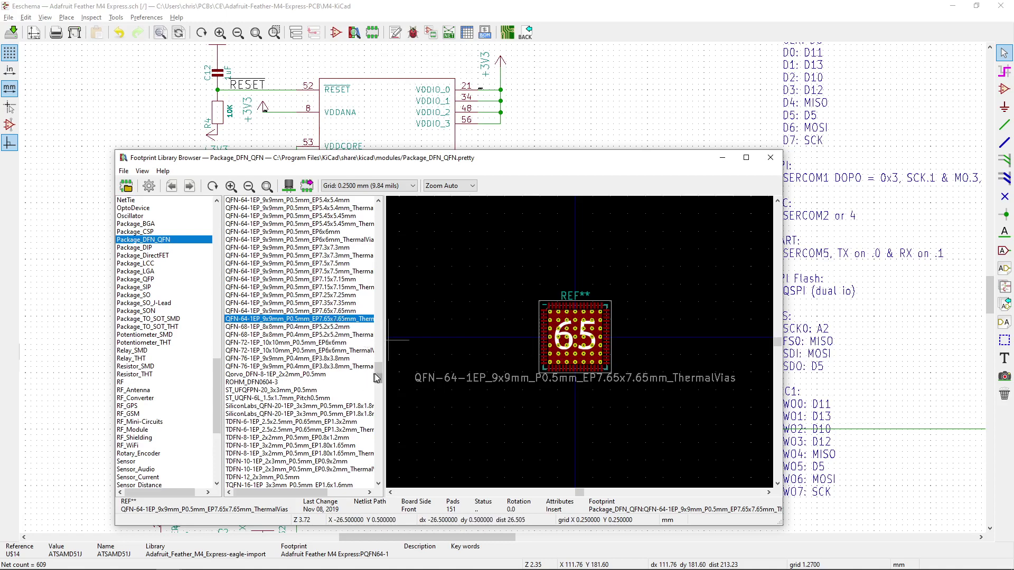
Switch the browser to the Adafruit Feather M4 Express footprint library
{"action": "left_click_drag", "start_coordinate": [376, 377], "coordinate": [376, 351]}
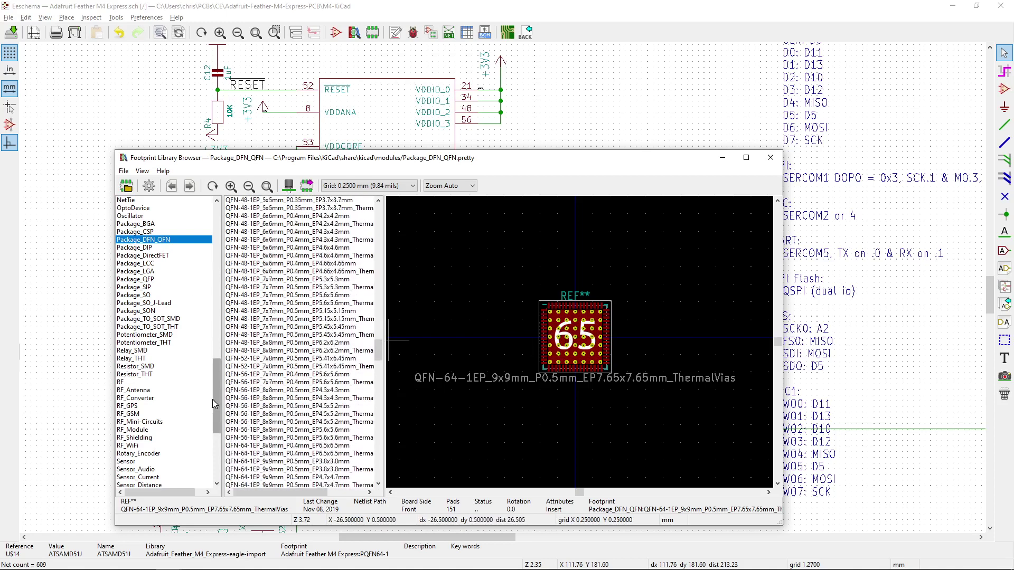
{"action": "left_click_drag", "start_coordinate": [214, 401], "coordinate": [214, 197]}
{"action": "left_click", "coordinate": [159, 201]}
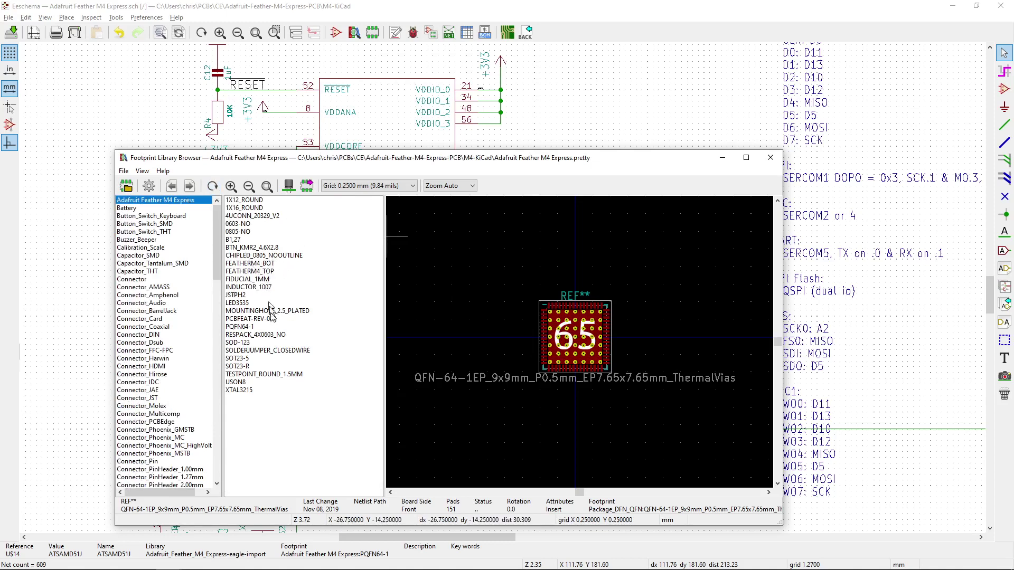
Preview the Adafruit library's SOT23-5, 0805-NO, 4UCONN_20329_V2 and 0603-NO footprints
{"action": "left_click", "coordinate": [263, 359]}
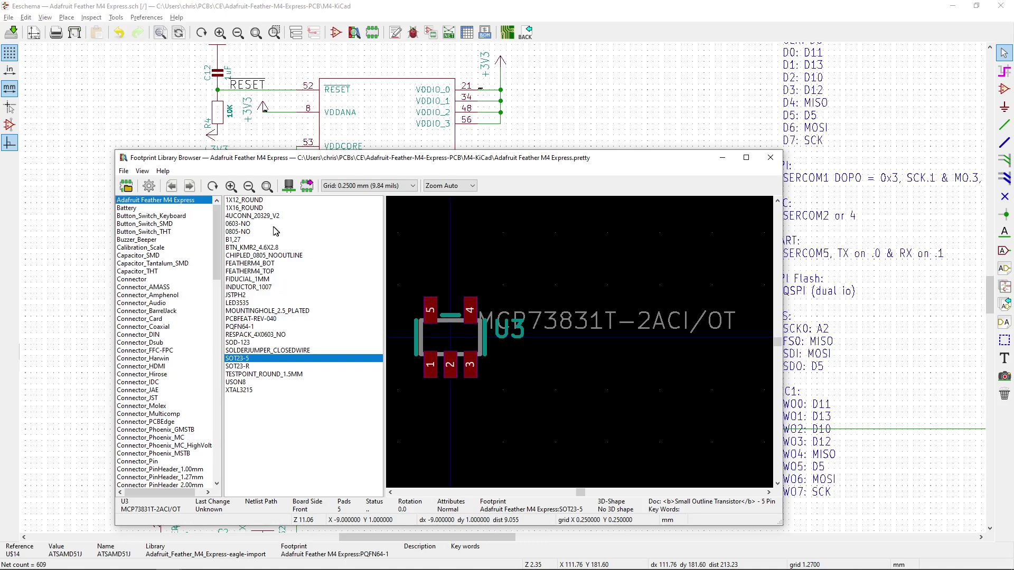
{"action": "left_click", "coordinate": [252, 232]}
{"action": "left_click", "coordinate": [250, 217]}
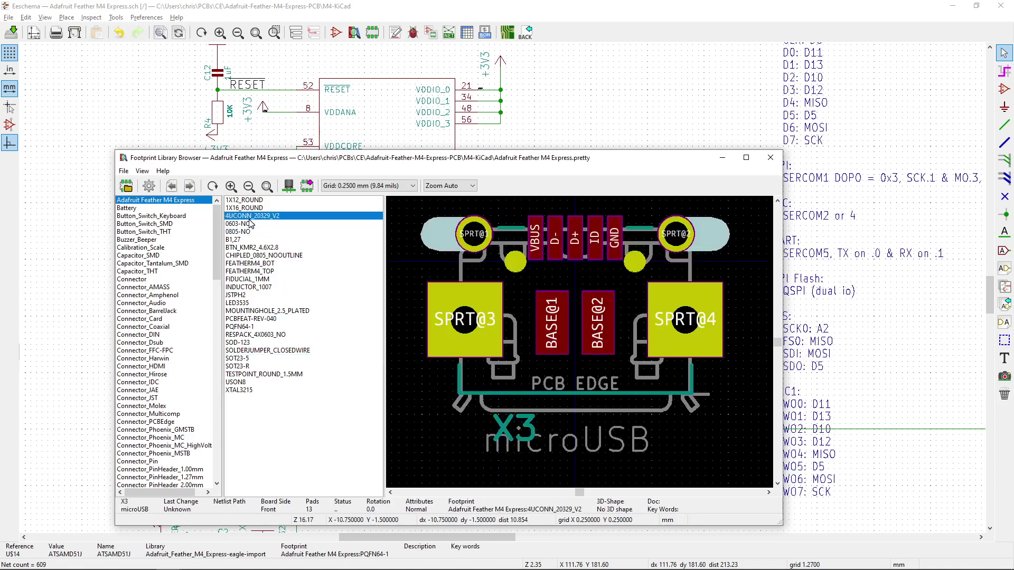
{"action": "left_click", "coordinate": [249, 224]}
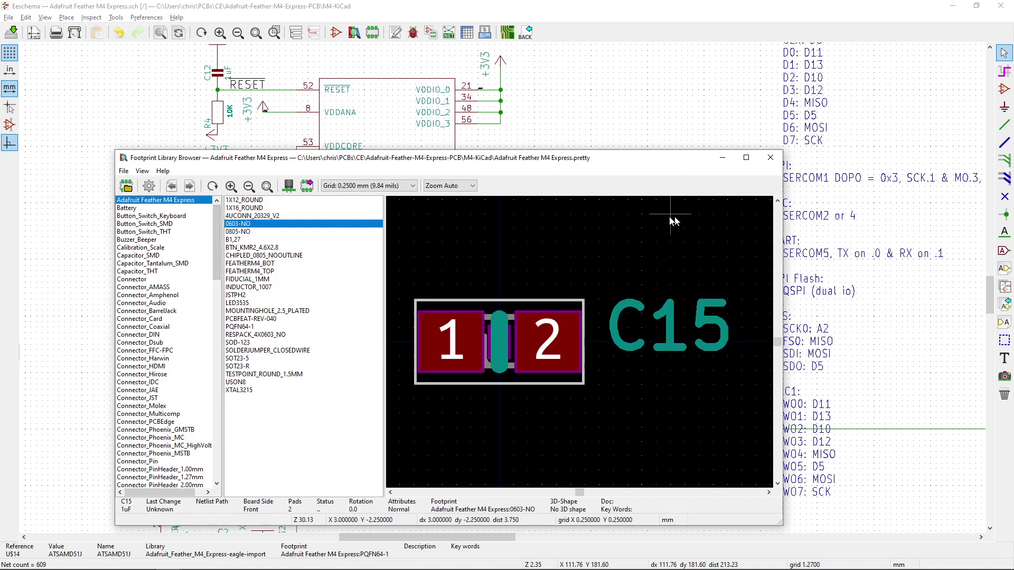
Close the footprint browser and discard U14's symbol property changes
{"action": "left_click", "coordinate": [771, 157]}
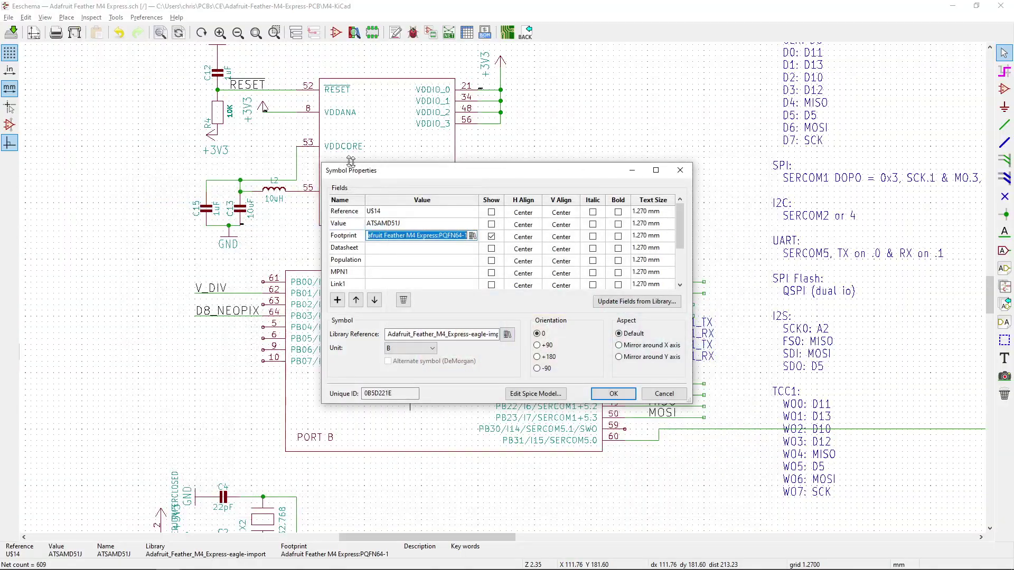
{"action": "left_click", "coordinate": [667, 395]}
{"action": "middle_click_drag", "start_coordinate": [37, 257], "coordinate": [170, 299]}
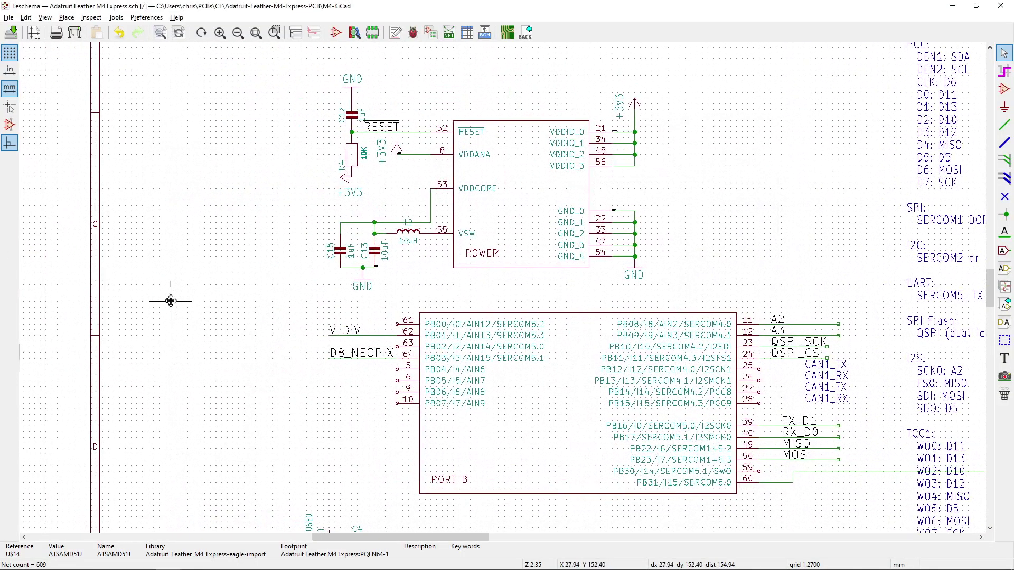
{"action": "scroll", "coordinate": [334, 184], "scroll_direction": "up", "scroll_amount": 1}
Open R4's symbol properties and browse footprints for its Footprint field
{"action": "double_click", "coordinate": [522, 262]}
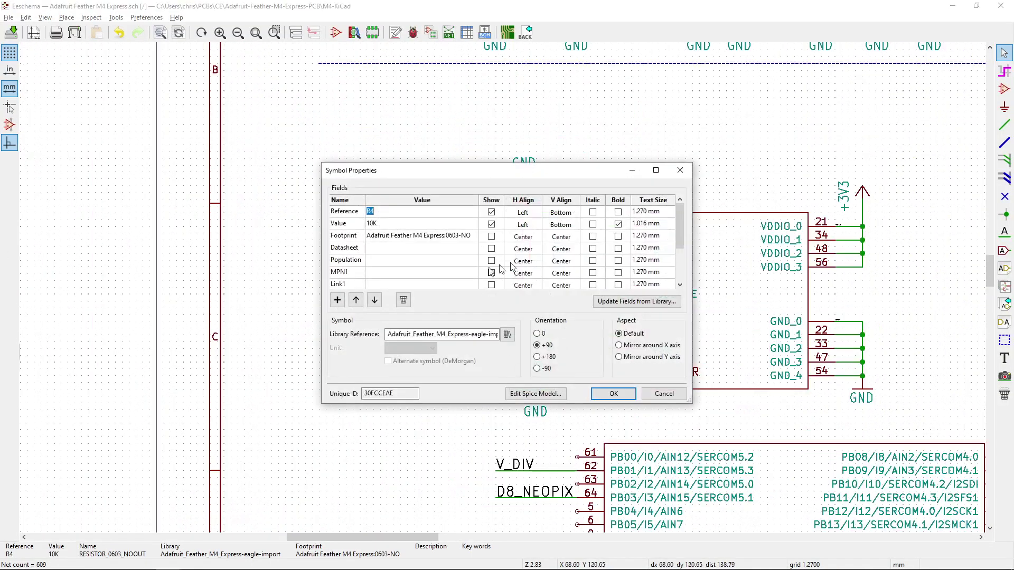
{"action": "left_click", "coordinate": [464, 240]}
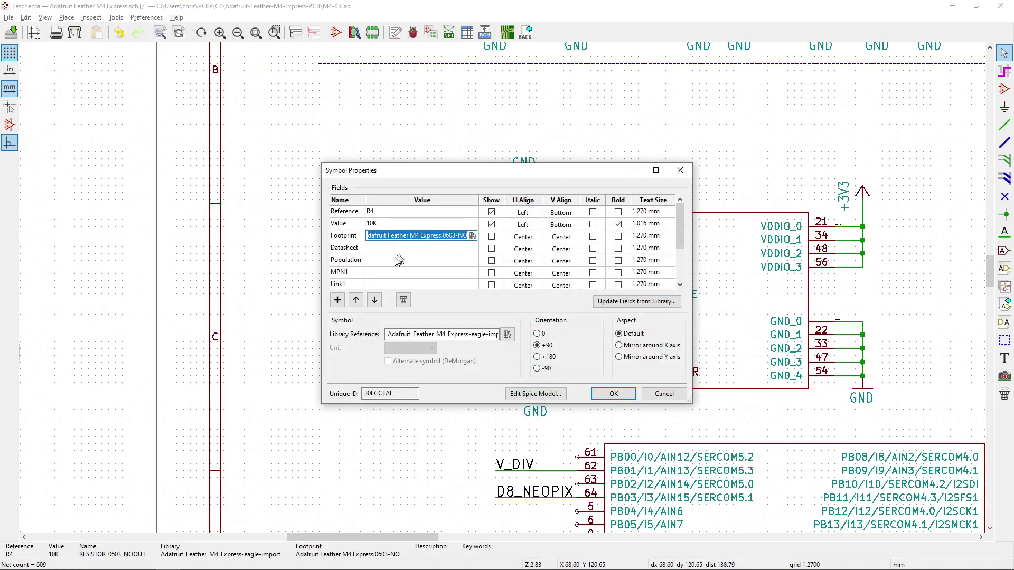
{"action": "left_click", "coordinate": [471, 237]}
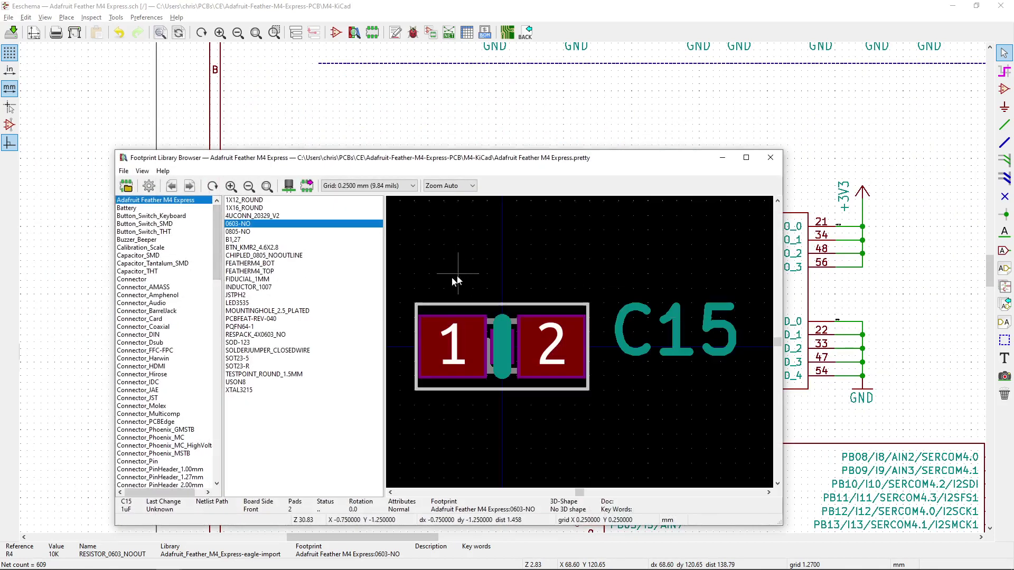
{"action": "scroll", "coordinate": [401, 332], "scroll_direction": "up", "scroll_amount": 1}
{"action": "scroll", "coordinate": [620, 338], "scroll_direction": "down", "scroll_amount": 3}
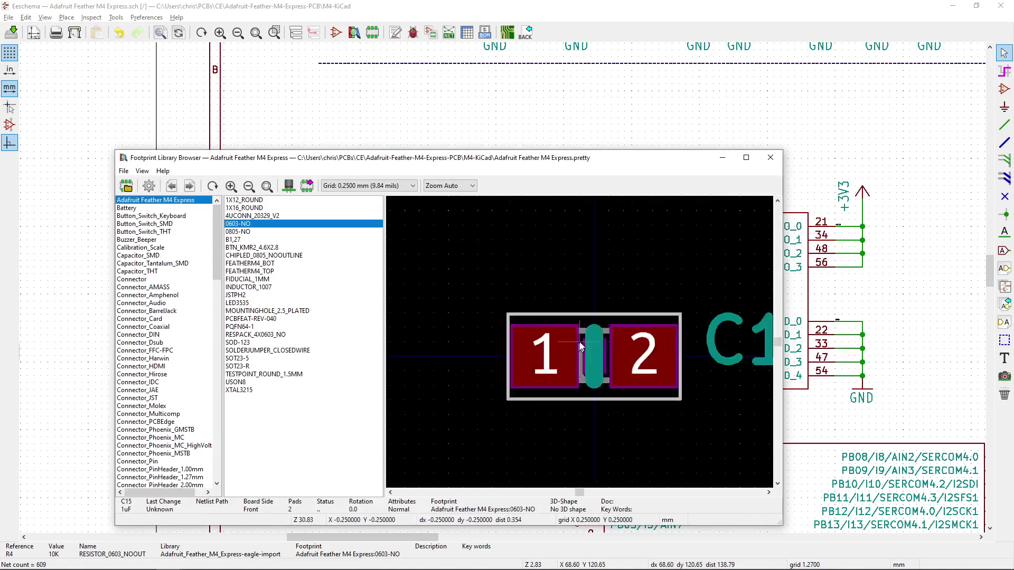
{"action": "scroll", "coordinate": [621, 335], "scroll_direction": "up", "scroll_amount": 2}
{"action": "middle_click_drag", "start_coordinate": [620, 331], "coordinate": [668, 326]}
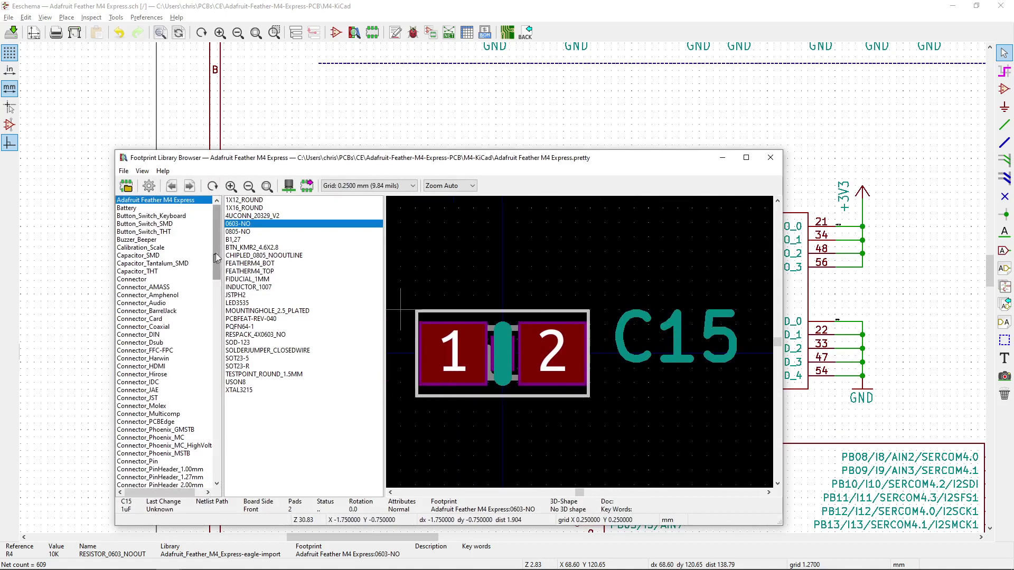
Assign R4 the Resistor_SMD R_0603_1608Metric_Pad1.05x0.95mm_HandSolder footprint
{"action": "left_click_drag", "start_coordinate": [217, 256], "coordinate": [200, 372]}
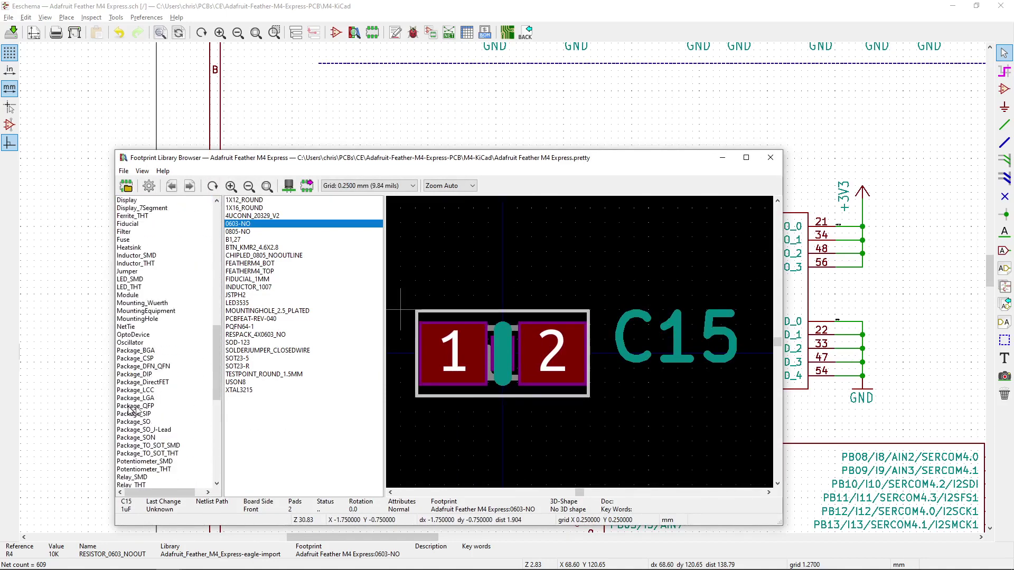
{"action": "scroll", "coordinate": [131, 411], "scroll_direction": "down", "scroll_amount": 8}
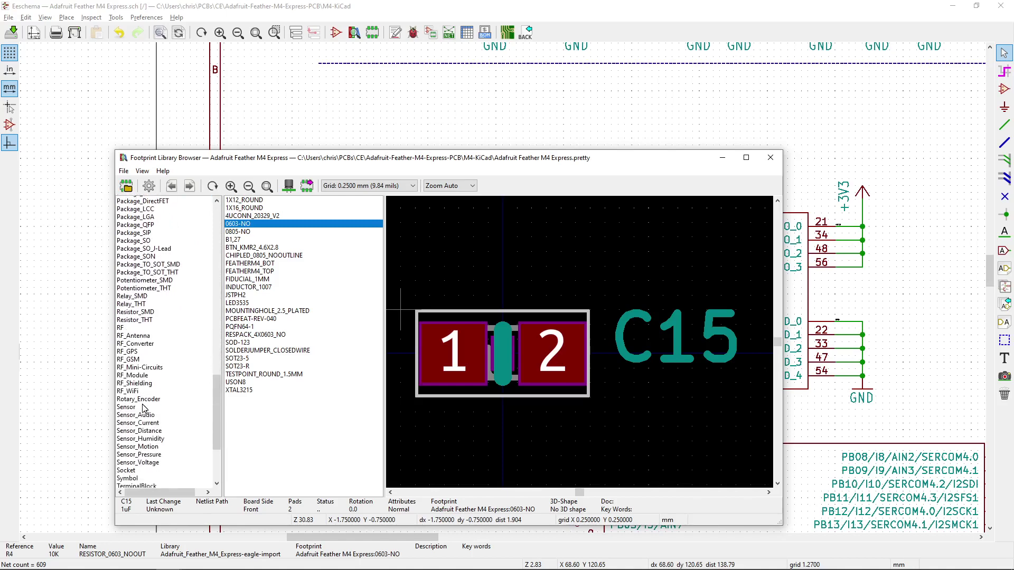
{"action": "scroll", "coordinate": [144, 409], "scroll_direction": "up", "scroll_amount": 4}
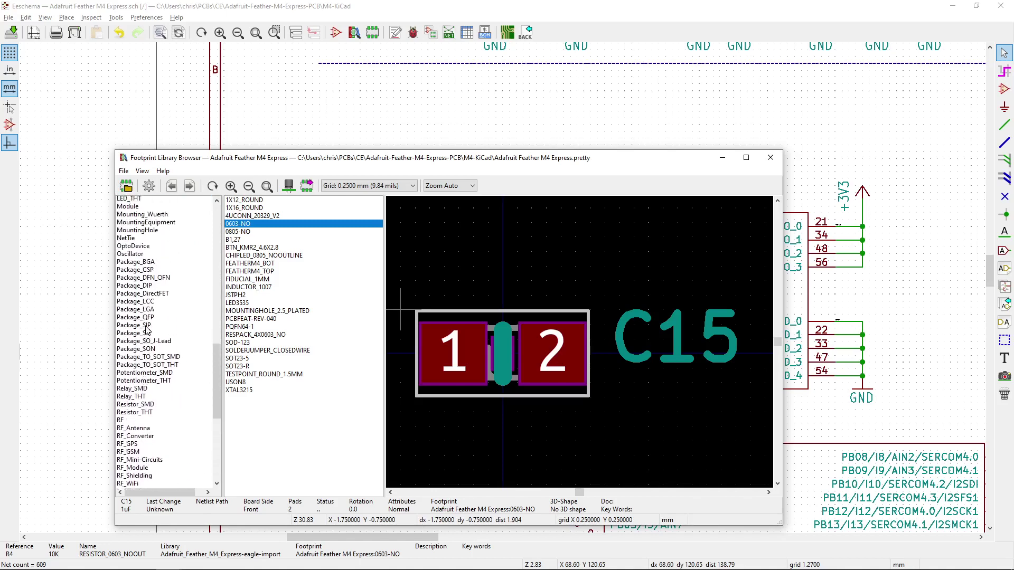
{"action": "scroll", "coordinate": [147, 329], "scroll_direction": "up", "scroll_amount": 1}
{"action": "left_click", "coordinate": [127, 423]}
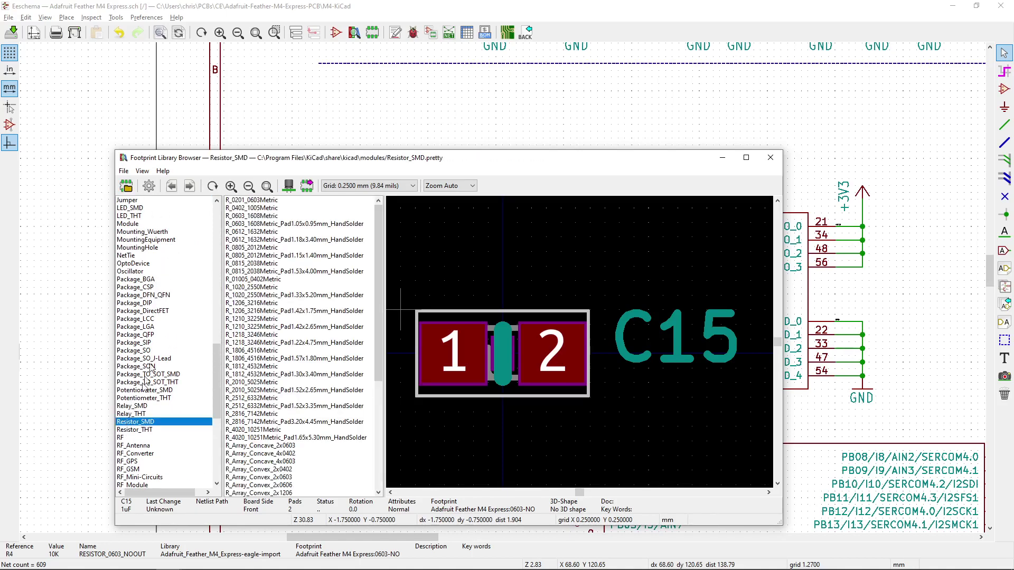
{"action": "left_click", "coordinate": [260, 224]}
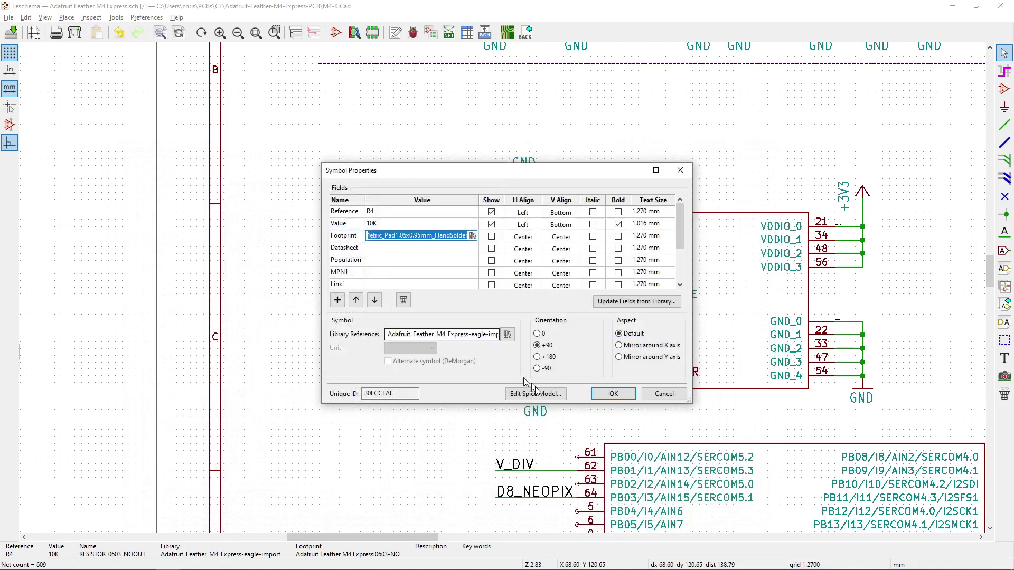
{"action": "left_click", "coordinate": [613, 394]}
Switch to the Pcbnew board editor showing R4 on the layout
{"action": "key", "text": "alt+Tab"}
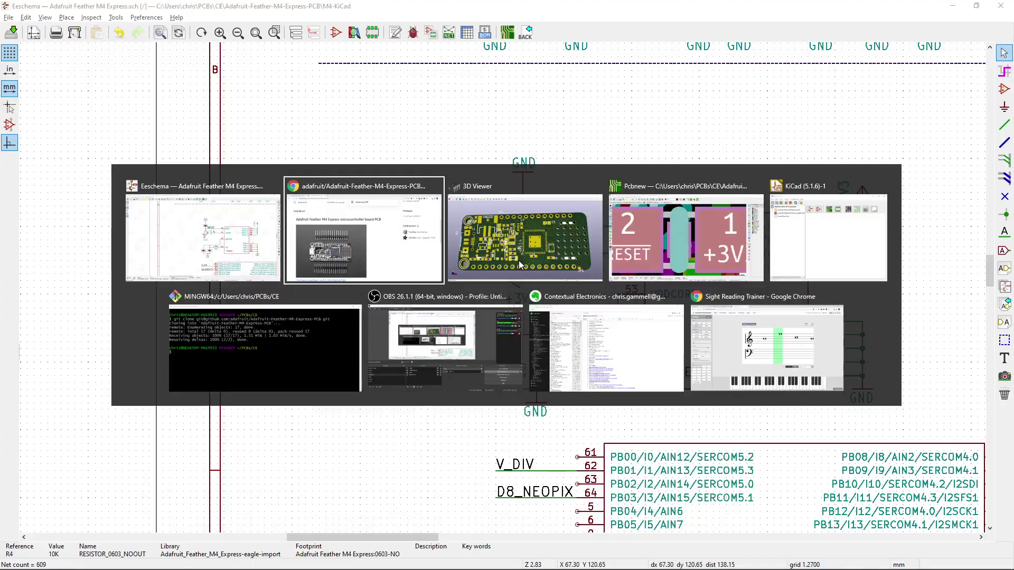
{"action": "key", "text": "alt+Tab"}
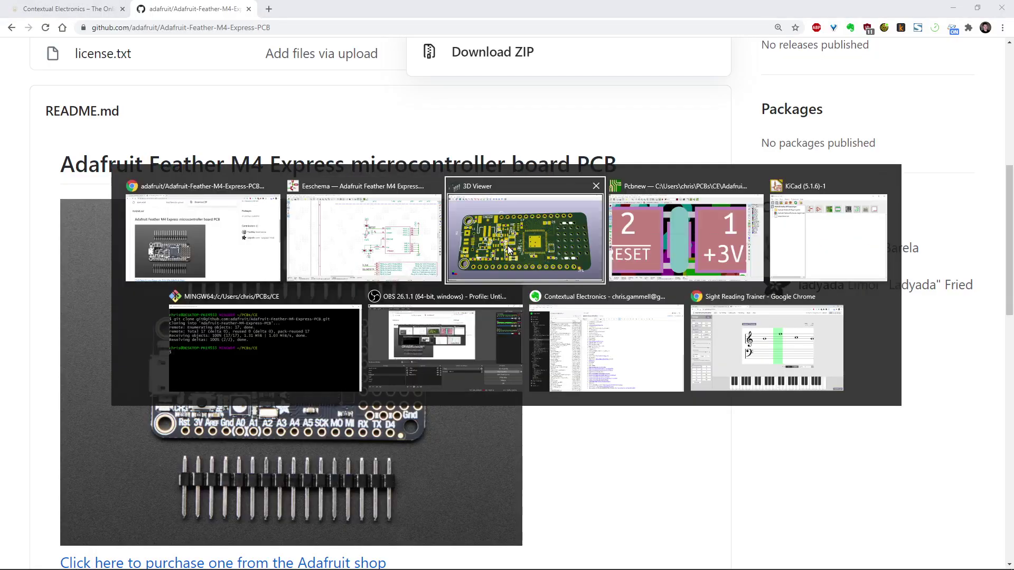
{"action": "key", "text": "alt+Tab"}
{"action": "scroll", "coordinate": [333, 136], "scroll_direction": "down", "scroll_amount": 5}
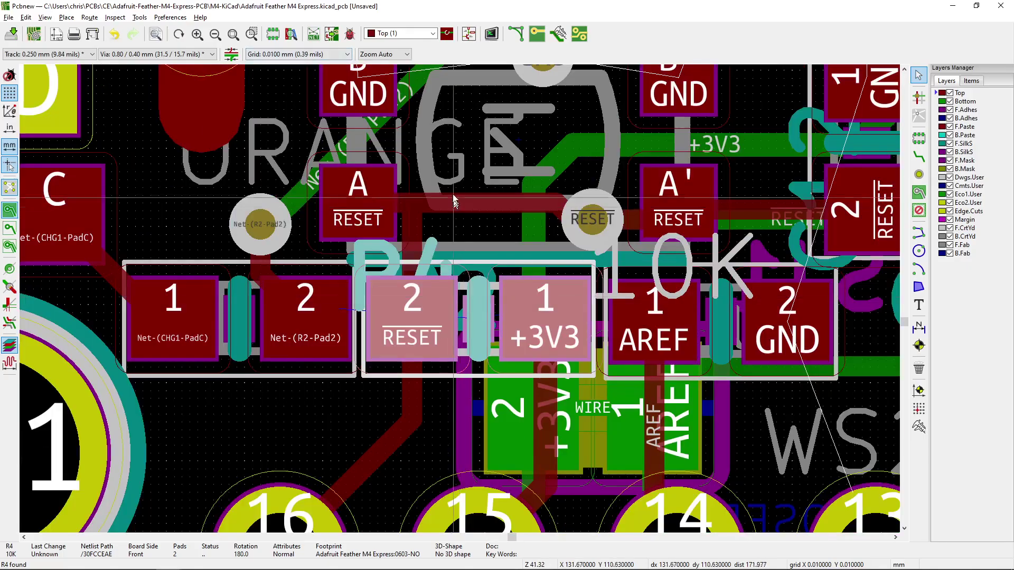
Update the PCB from the schematic, giving R4 the R_0603 HandSolder footprint with 0 errors
{"action": "left_click", "coordinate": [332, 33]}
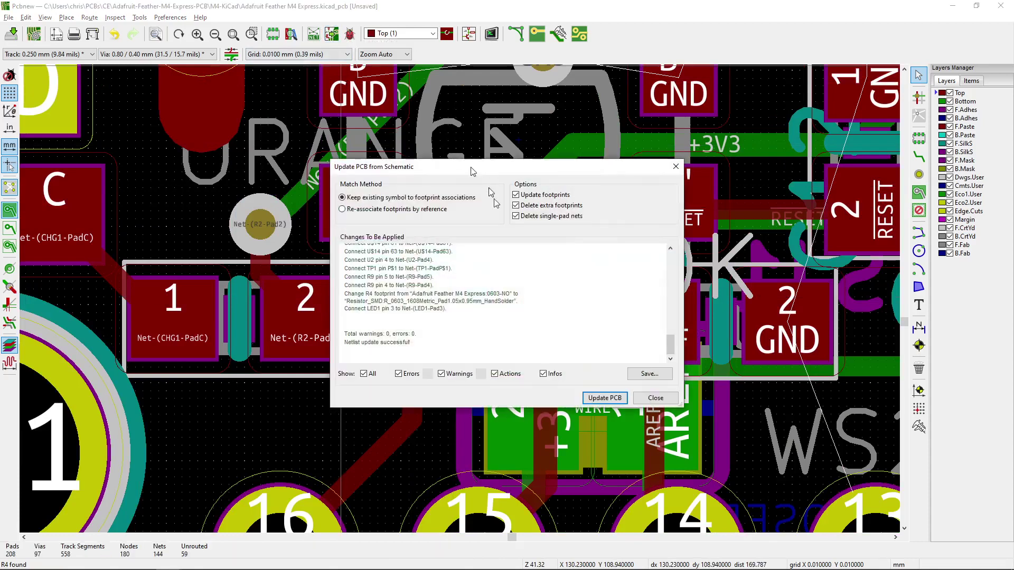
{"action": "left_click_drag", "start_coordinate": [522, 172], "coordinate": [876, 110]}
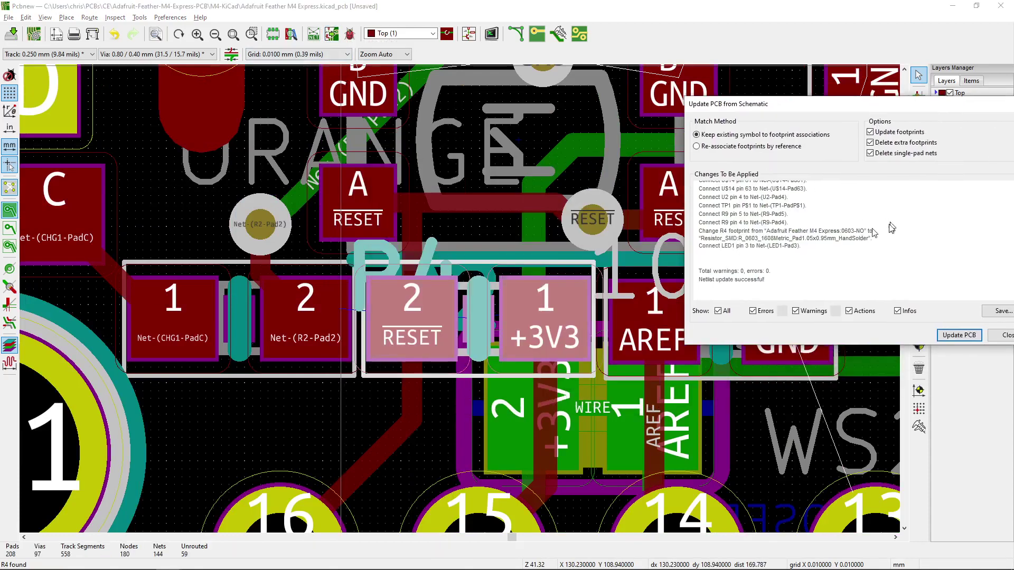
{"action": "left_click", "coordinate": [967, 336]}
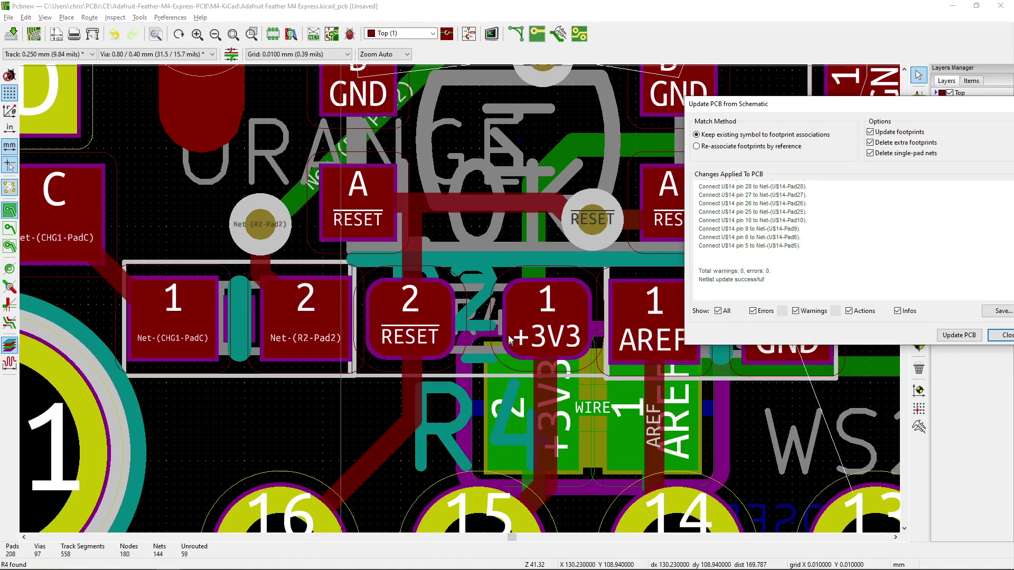
{"action": "left_click", "coordinate": [998, 336]}
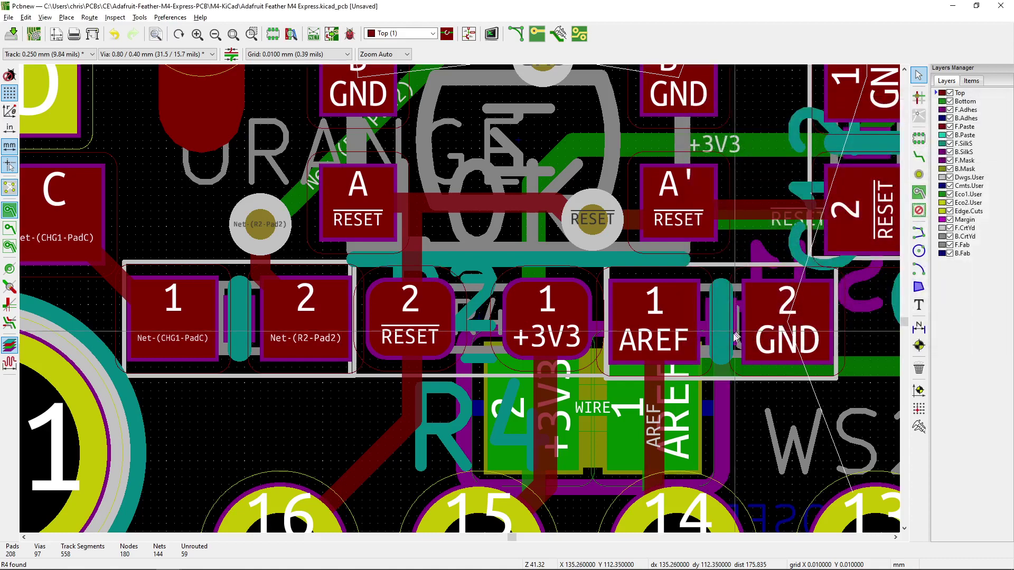
{"action": "scroll", "coordinate": [737, 337], "scroll_direction": "down", "scroll_amount": 1}
Switch to the 3D Viewer and zoom in on the rendered board around R4
{"action": "key", "text": "alt+Tab"}
{"action": "key", "text": "alt+Tab"}
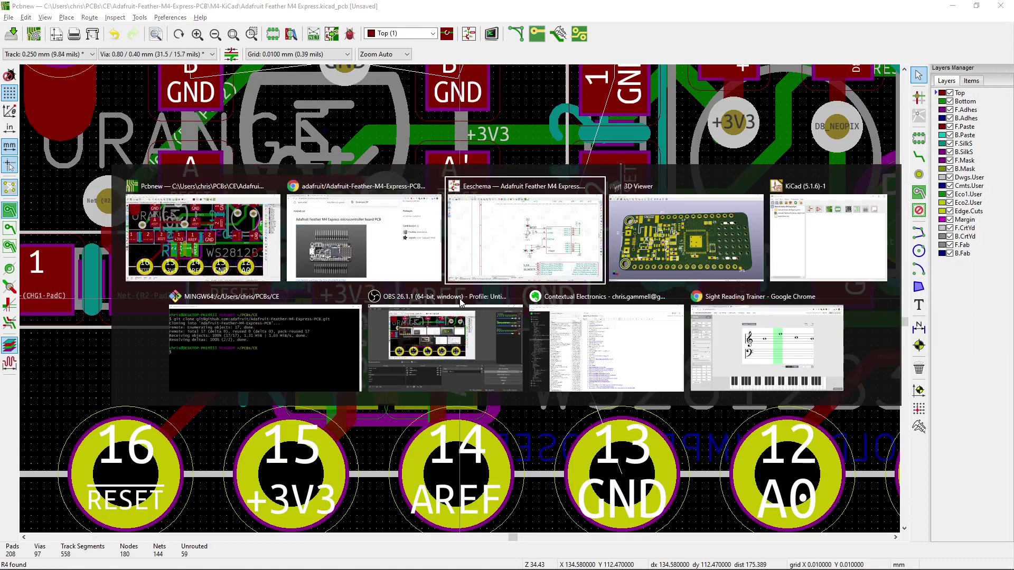
{"action": "key", "text": "alt+Tab"}
{"action": "key", "text": "alt+shift+Tab"}
{"action": "key", "text": "alt+shift+Tab"}
{"action": "key", "text": "alt+Tab"}
{"action": "key", "text": "alt+Tab"}
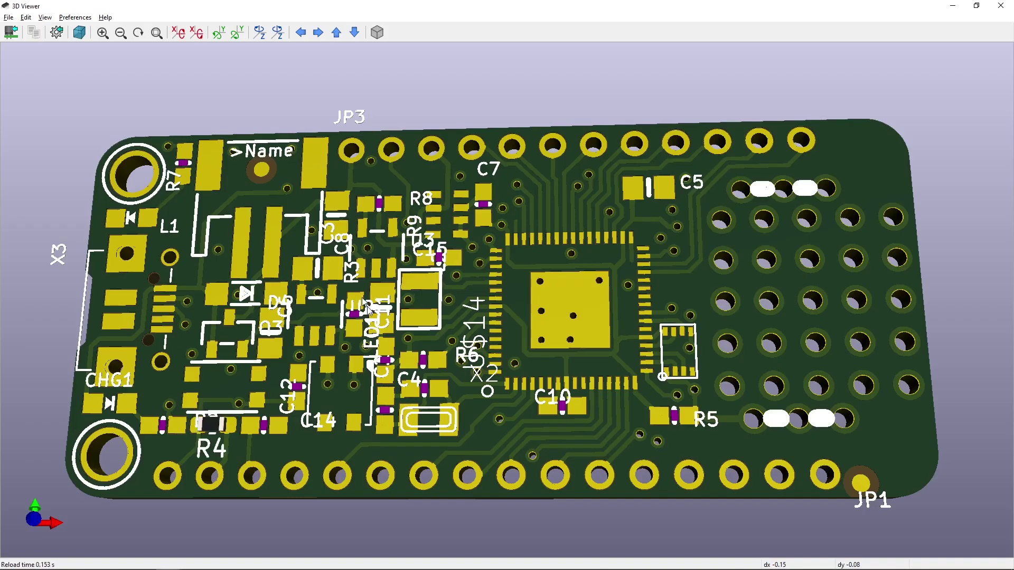
{"action": "scroll", "coordinate": [186, 408], "scroll_direction": "up", "scroll_amount": 5}
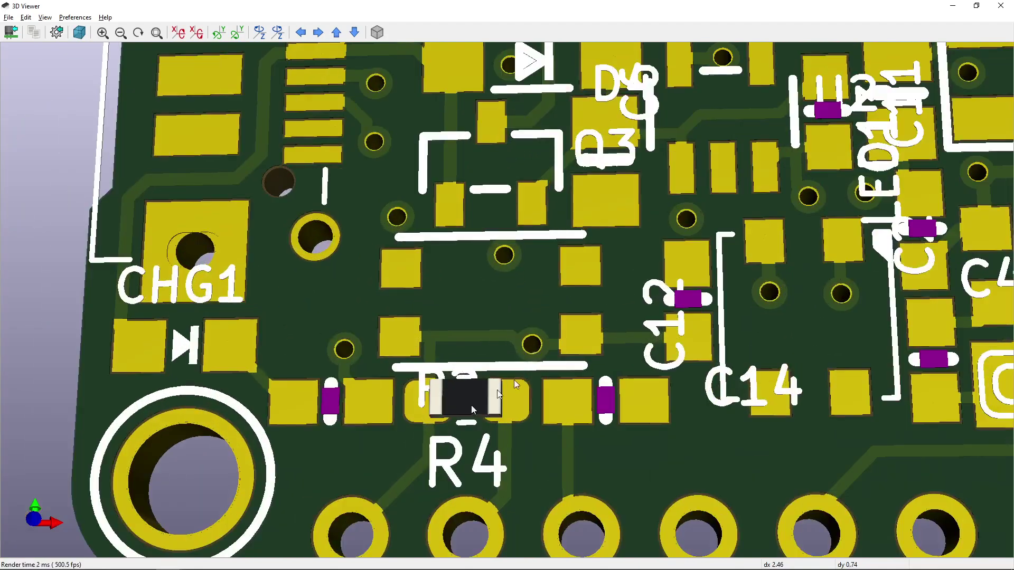
{"action": "scroll", "coordinate": [451, 416], "scroll_direction": "down", "scroll_amount": 2}
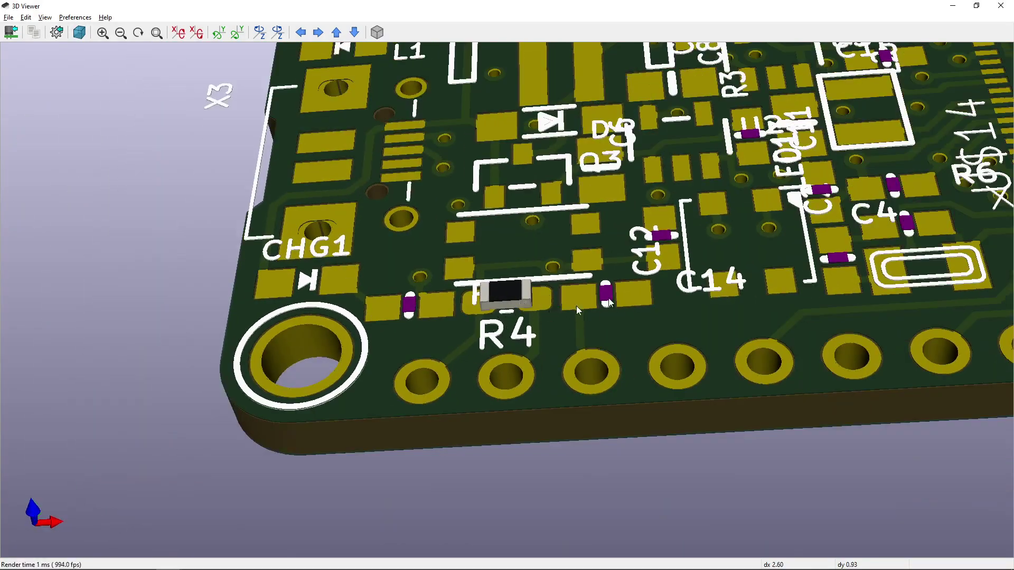
{"action": "scroll", "coordinate": [579, 311], "scroll_direction": "down", "scroll_amount": 3}
{"action": "scroll", "coordinate": [594, 303], "scroll_direction": "up", "scroll_amount": 2}
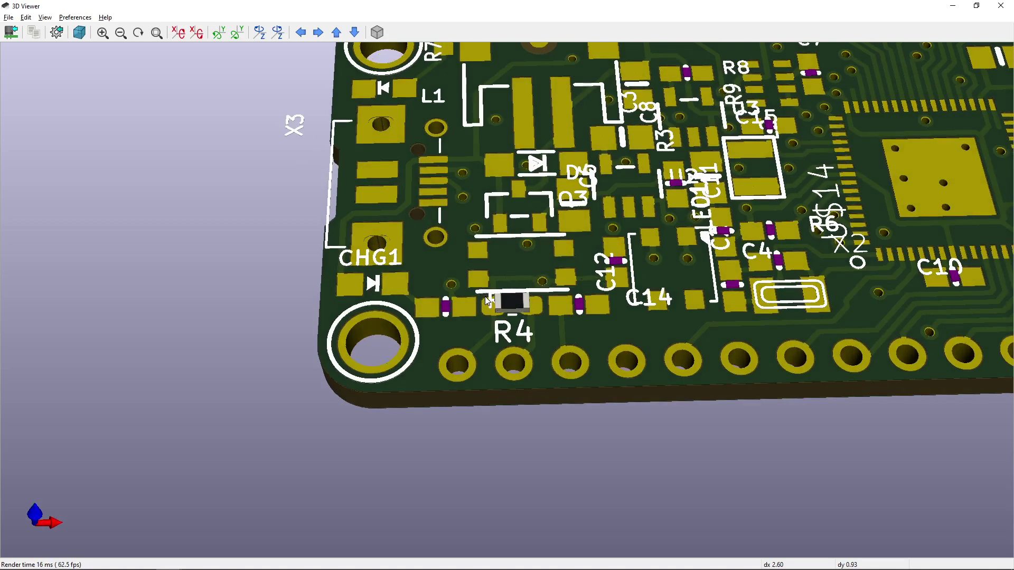
Pan the 3D view across the microcontroller area and its pads, then return to Pcbnew
{"action": "middle_click_drag", "start_coordinate": [585, 311], "coordinate": [315, 355]}
{"action": "middle_click_drag", "start_coordinate": [642, 324], "coordinate": [613, 399]}
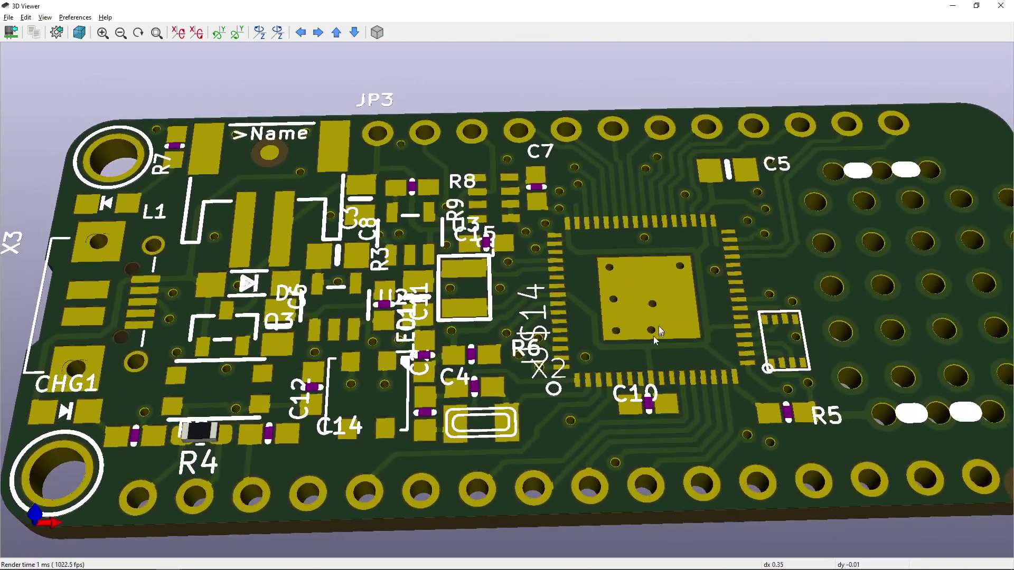
{"action": "scroll", "coordinate": [676, 276], "scroll_direction": "up", "scroll_amount": 5}
{"action": "scroll", "coordinate": [676, 290], "scroll_direction": "down", "scroll_amount": 5}
{"action": "scroll", "coordinate": [676, 291], "scroll_direction": "up", "scroll_amount": 6}
{"action": "middle_click_drag", "start_coordinate": [753, 344], "coordinate": [80, 336]}
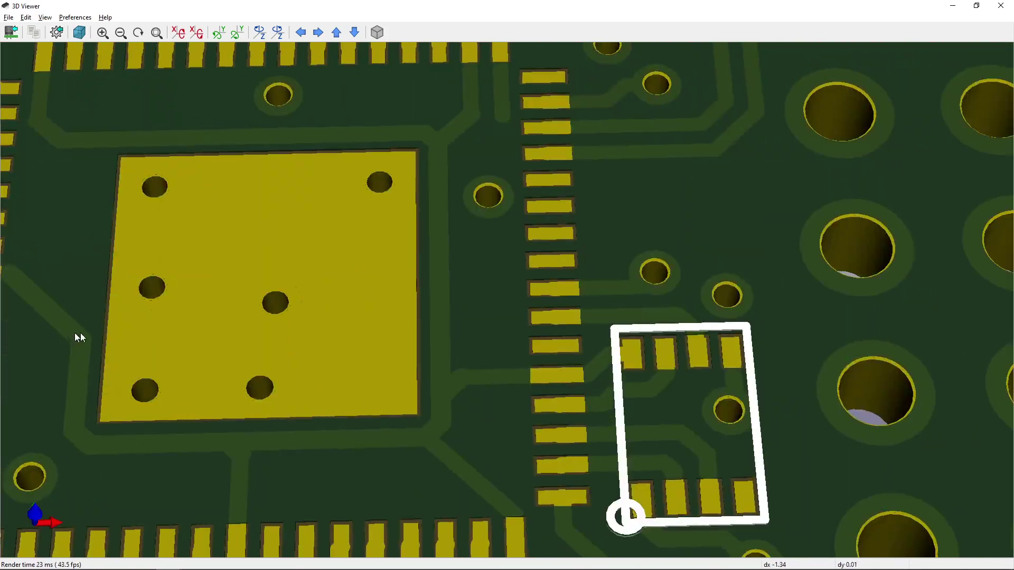
{"action": "scroll", "coordinate": [81, 336], "scroll_direction": "down", "scroll_amount": 3}
{"action": "middle_click_drag", "start_coordinate": [231, 309], "coordinate": [272, 348]}
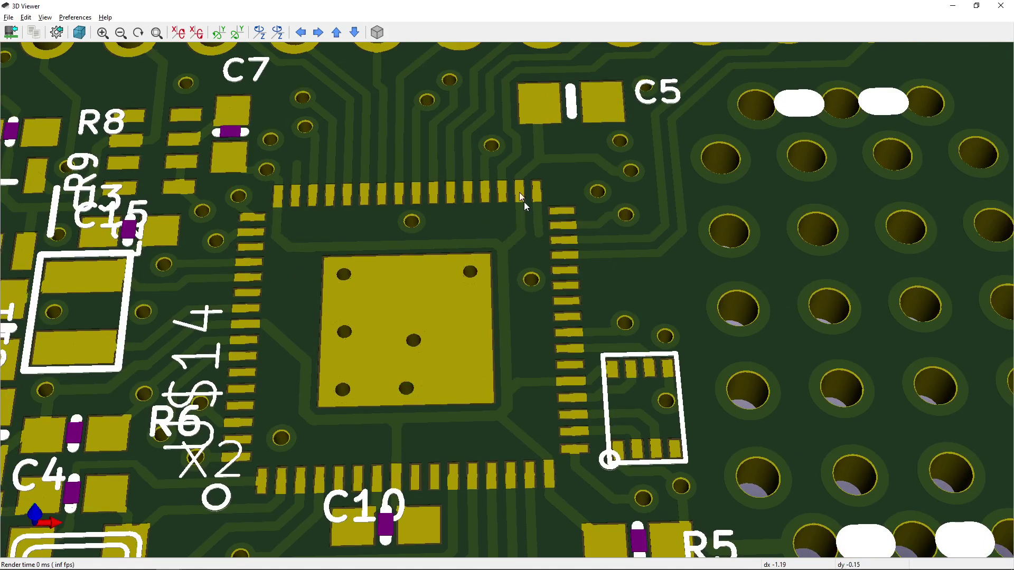
{"action": "scroll", "coordinate": [514, 224], "scroll_direction": "up", "scroll_amount": 3}
{"action": "middle_click_drag", "start_coordinate": [528, 197], "coordinate": [480, 354]}
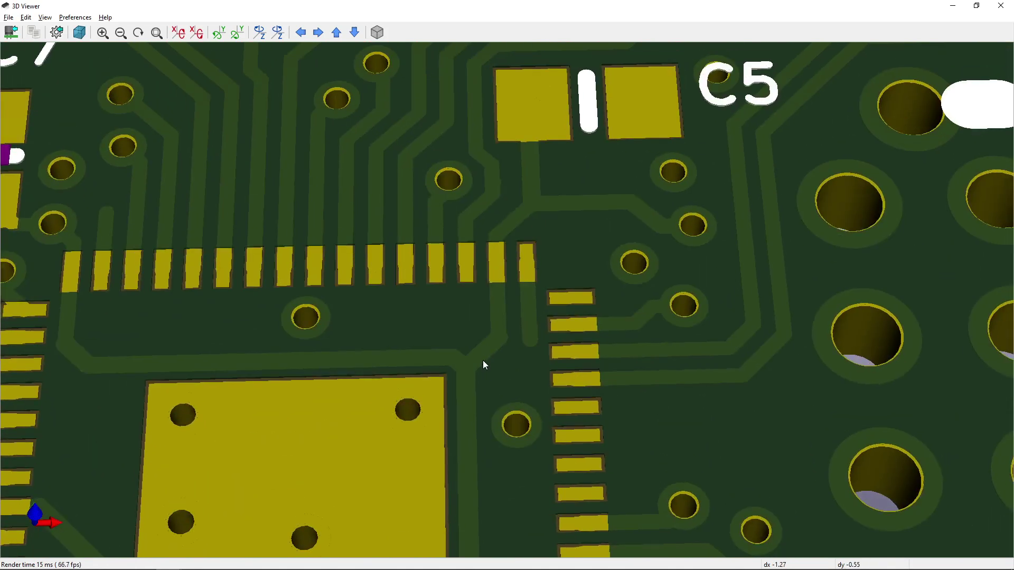
{"action": "key", "text": "alt+Tab"}
Zoom and pan the PCB layout toward the microcontroller area
{"action": "scroll", "coordinate": [478, 302], "scroll_direction": "down", "scroll_amount": 8}
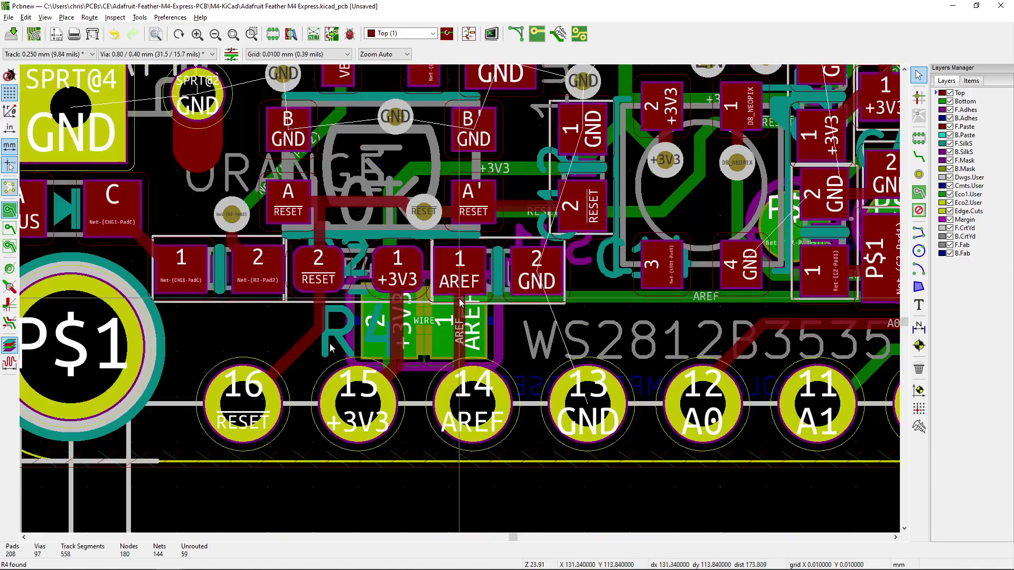
{"action": "scroll", "coordinate": [464, 301], "scroll_direction": "up", "scroll_amount": 10}
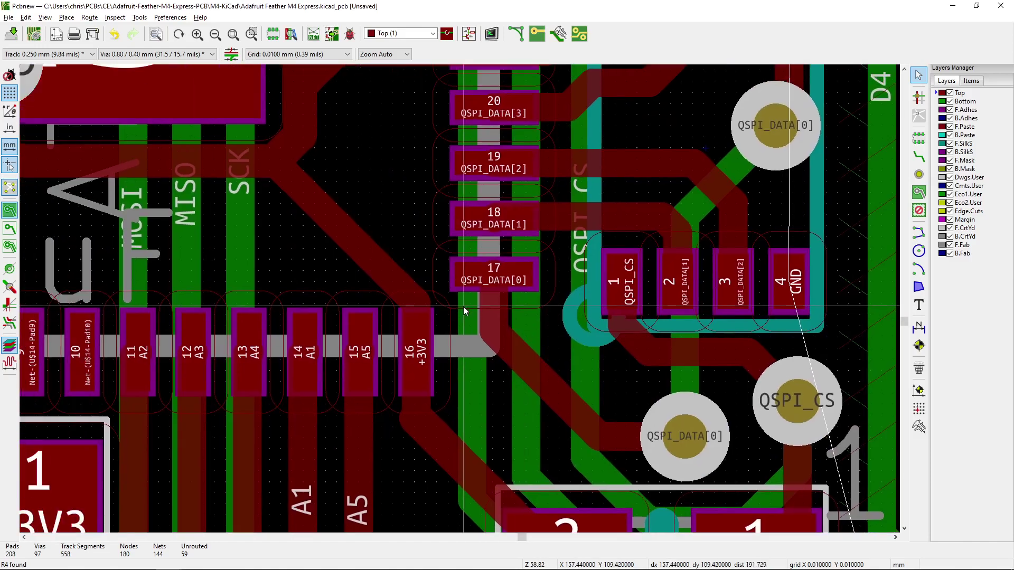
{"action": "middle_click_drag", "start_coordinate": [464, 307], "coordinate": [614, 324]}
{"action": "scroll", "coordinate": [283, 279], "scroll_direction": "down", "scroll_amount": 4}
{"action": "scroll", "coordinate": [451, 292], "scroll_direction": "up", "scroll_amount": 6}
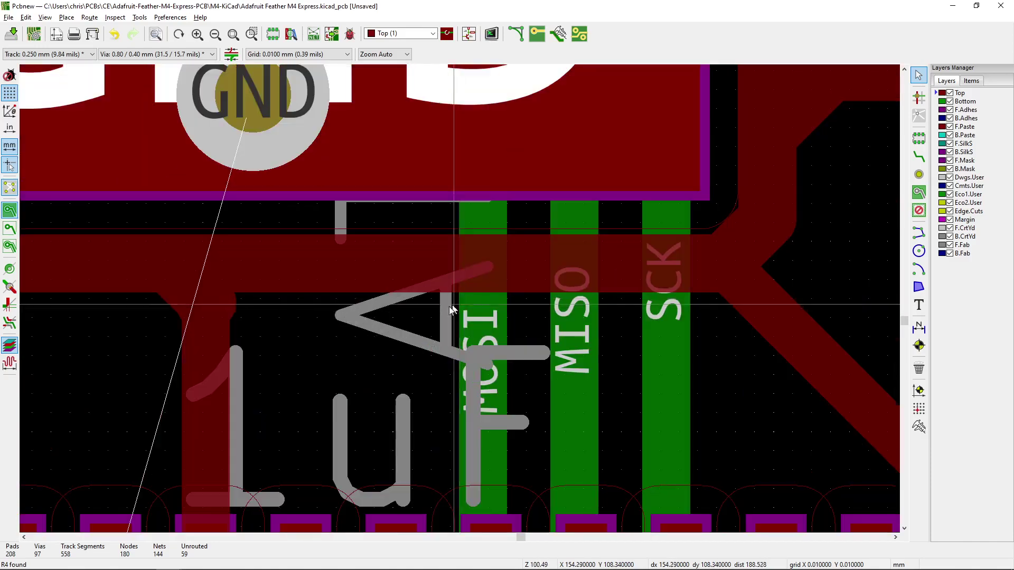
{"action": "scroll", "coordinate": [422, 311], "scroll_direction": "down", "scroll_amount": 1}
{"action": "scroll", "coordinate": [457, 302], "scroll_direction": "down", "scroll_amount": 4}
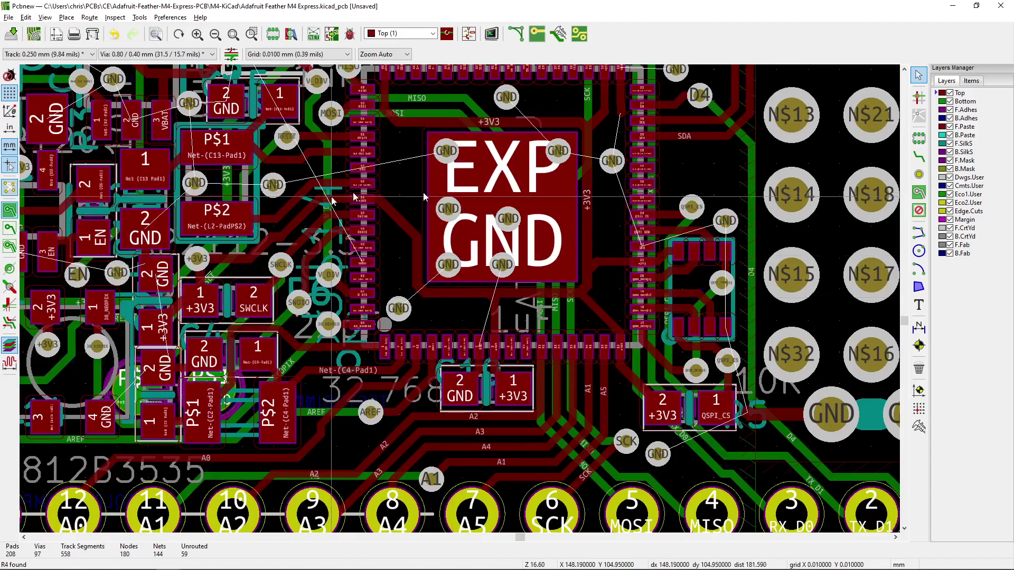
{"action": "scroll", "coordinate": [426, 221], "scroll_direction": "down", "scroll_amount": 4}
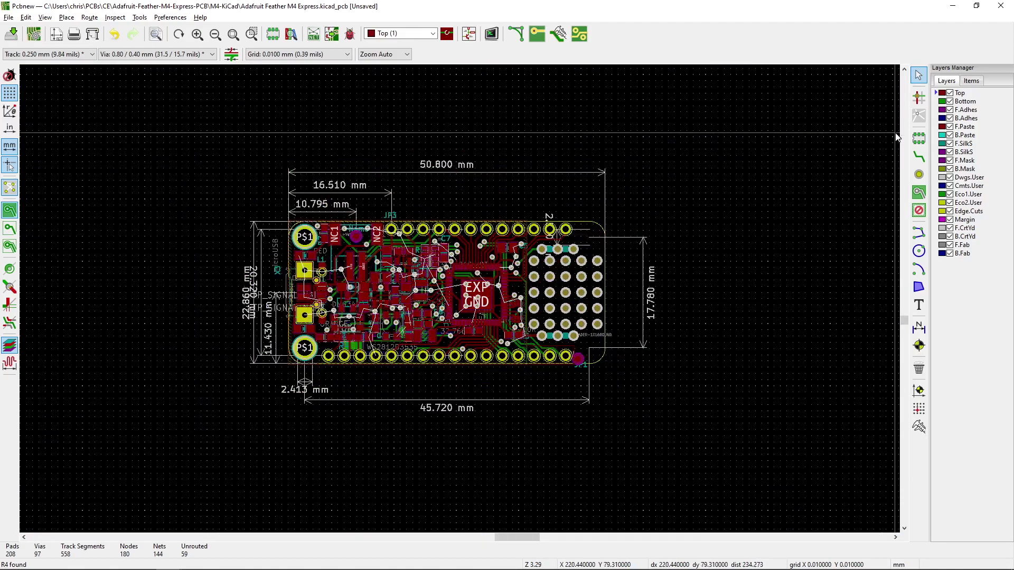
{"action": "scroll", "coordinate": [400, 362], "scroll_direction": "up", "scroll_amount": 5}
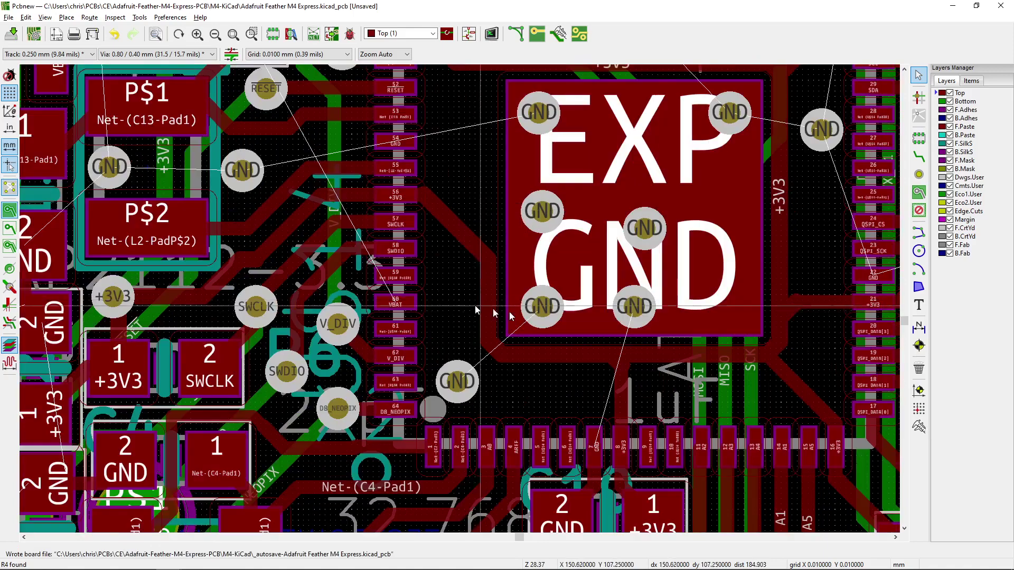
Centre the layout on the microcontroller's EXP GND pad
{"action": "middle_click_drag", "start_coordinate": [418, 243], "coordinate": [351, 290]}
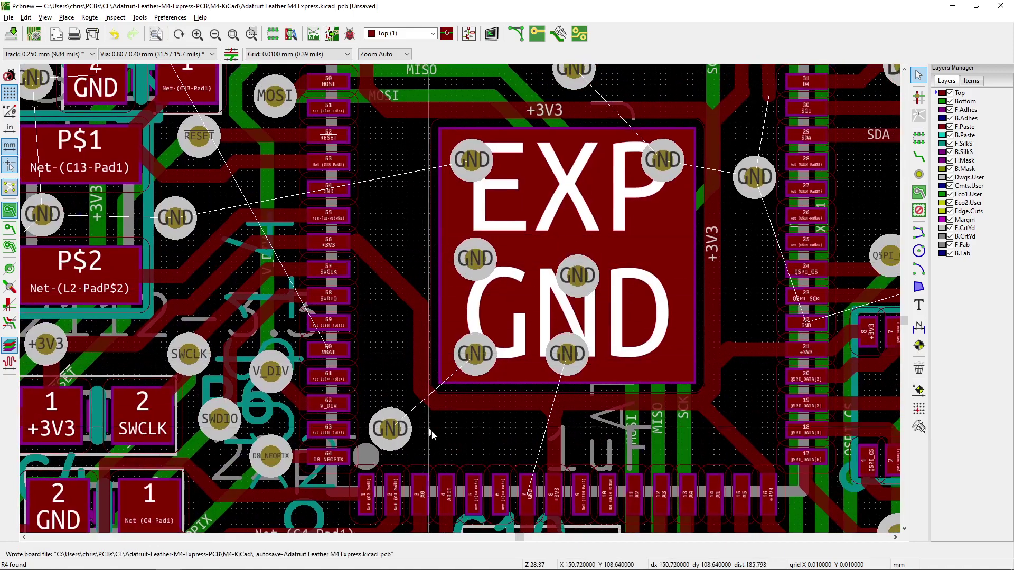
{"action": "scroll", "coordinate": [369, 132], "scroll_direction": "up", "scroll_amount": 2}
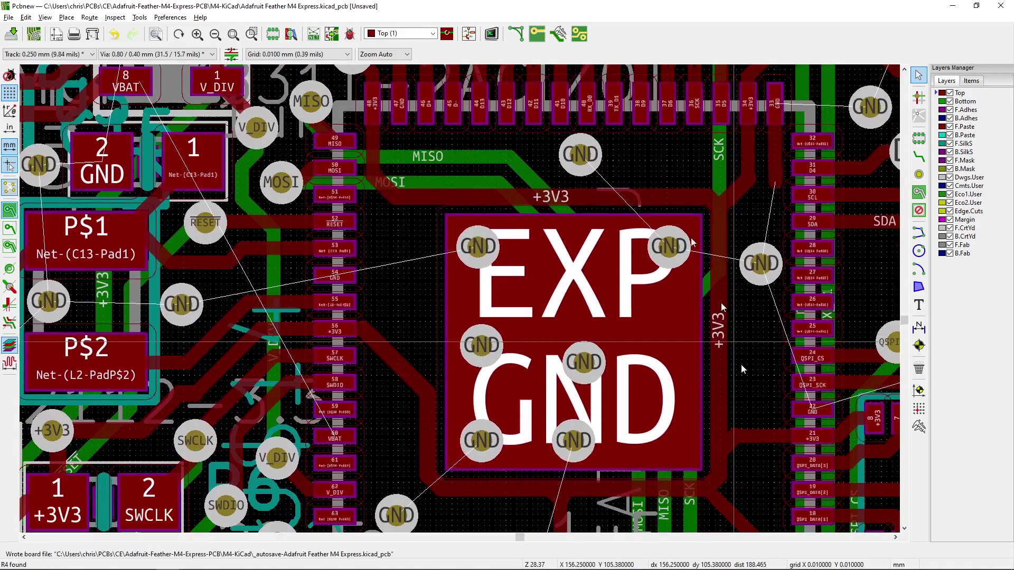
{"action": "scroll", "coordinate": [686, 338], "scroll_direction": "down", "scroll_amount": 1}
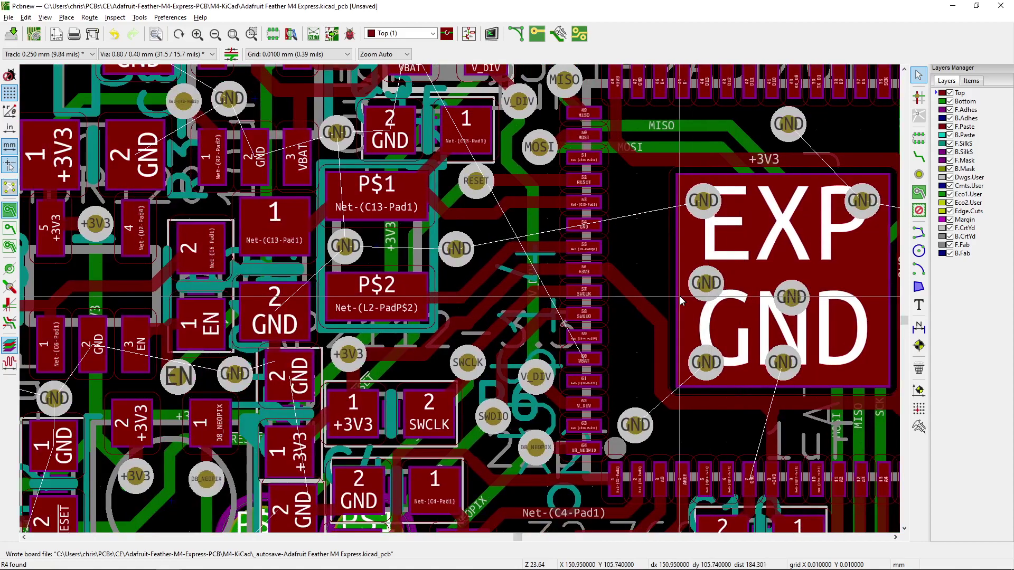
{"action": "middle_click_drag", "start_coordinate": [697, 301], "coordinate": [317, 301]}
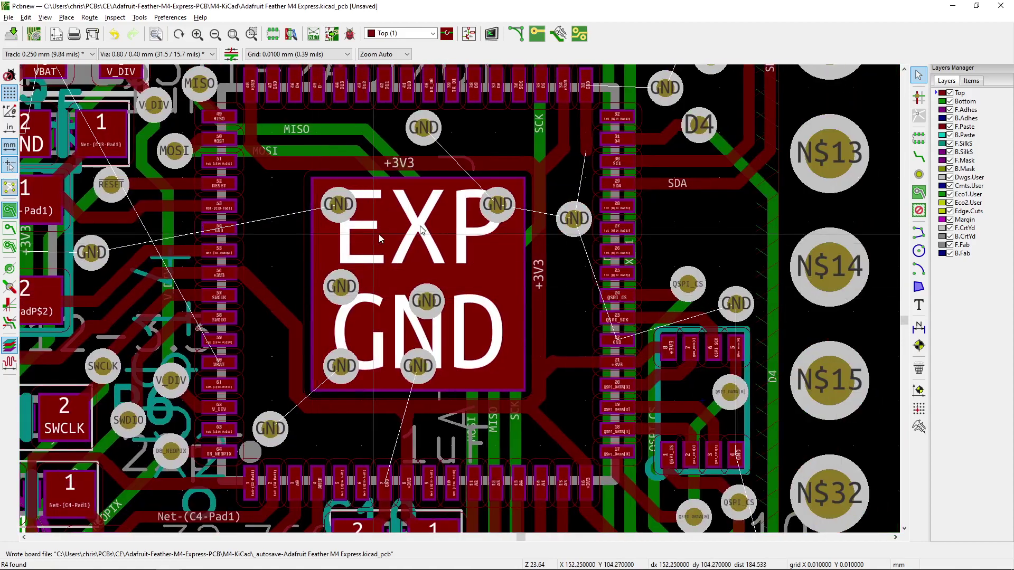
Switch to Eeschema and centre the schematic on the PORT B block
{"action": "key", "text": "alt+Tab"}
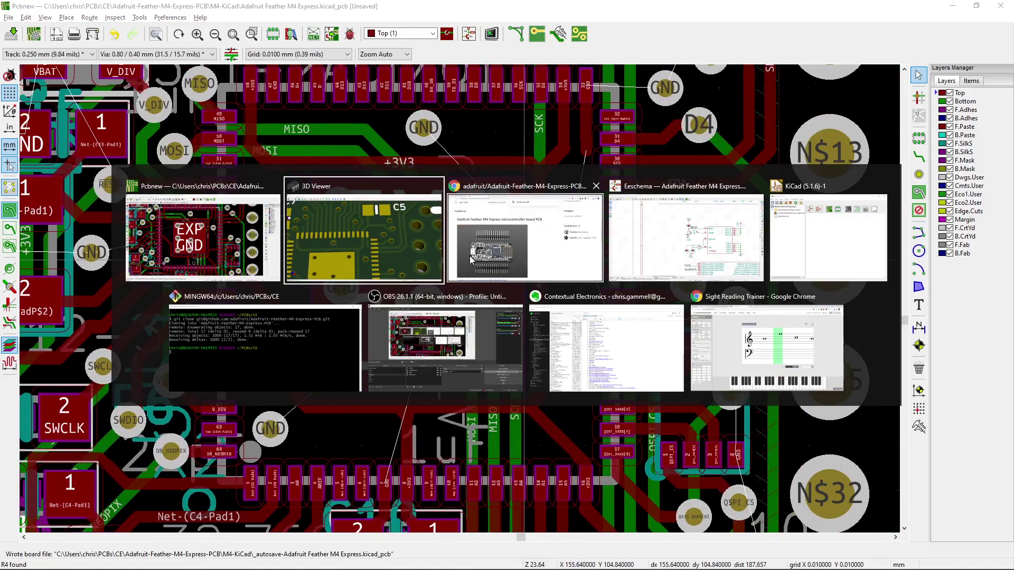
{"action": "key", "text": "alt+Tab"}
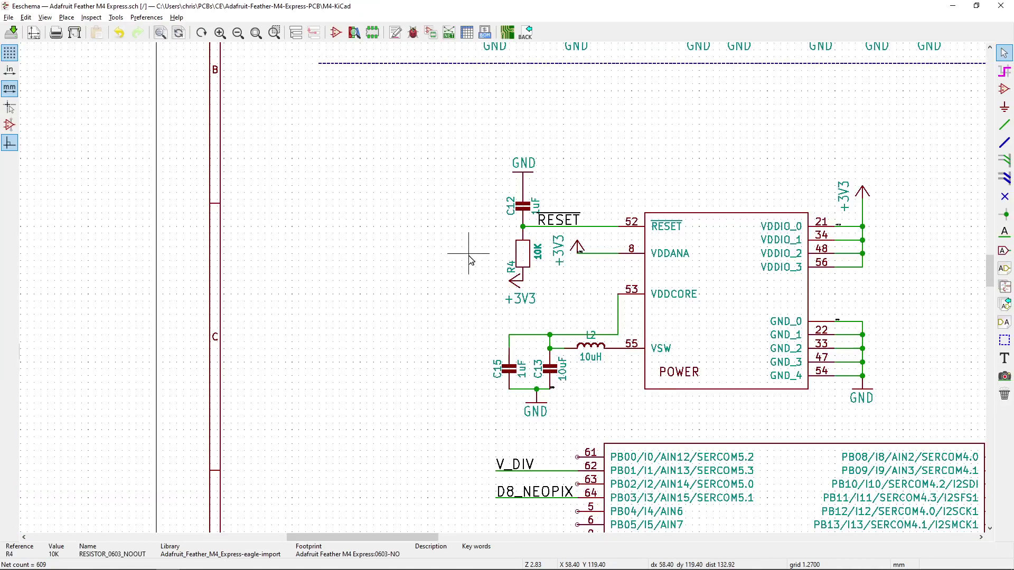
{"action": "middle_click_drag", "start_coordinate": [704, 362], "coordinate": [322, 219]}
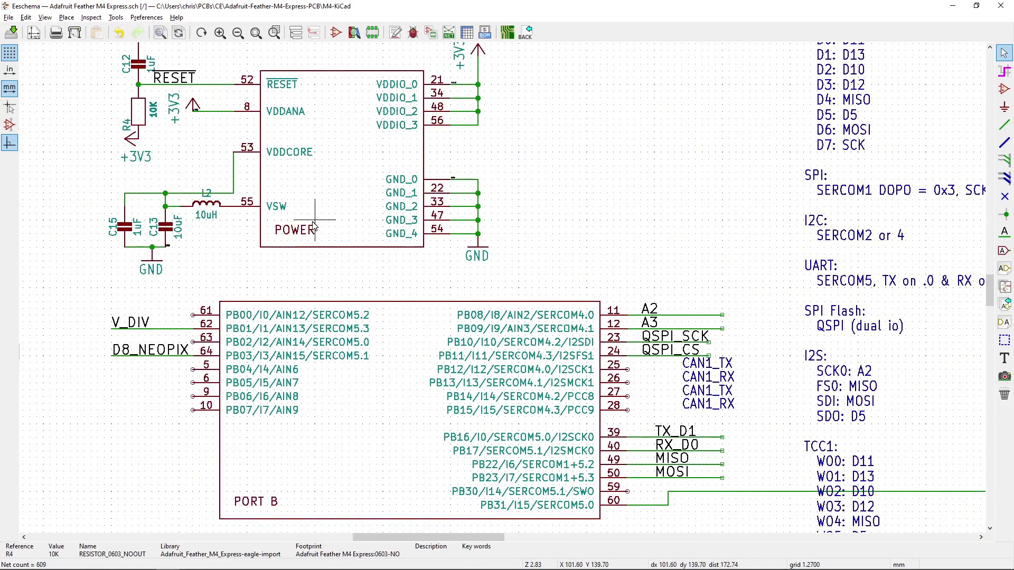
{"action": "scroll", "coordinate": [322, 220], "scroll_direction": "down", "scroll_amount": 1}
{"action": "middle_click_drag", "start_coordinate": [397, 390], "coordinate": [556, 344]}
{"action": "scroll", "coordinate": [556, 344], "scroll_direction": "down", "scroll_amount": 10}
{"action": "scroll", "coordinate": [511, 289], "scroll_direction": "up", "scroll_amount": 10}
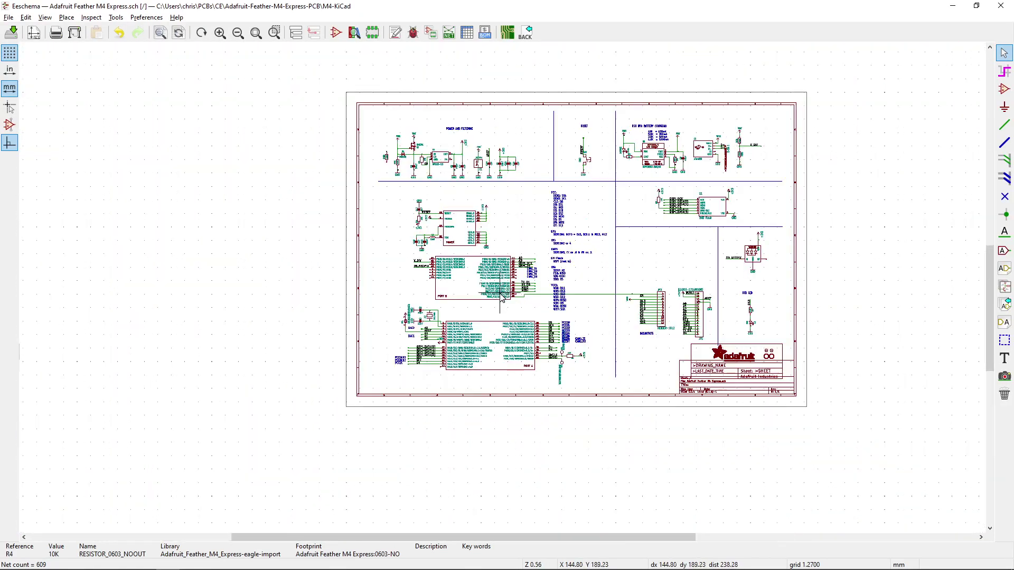
Pan past the POWER block to bring the whole PORT A block into view
{"action": "middle_click_drag", "start_coordinate": [486, 313], "coordinate": [511, 547]}
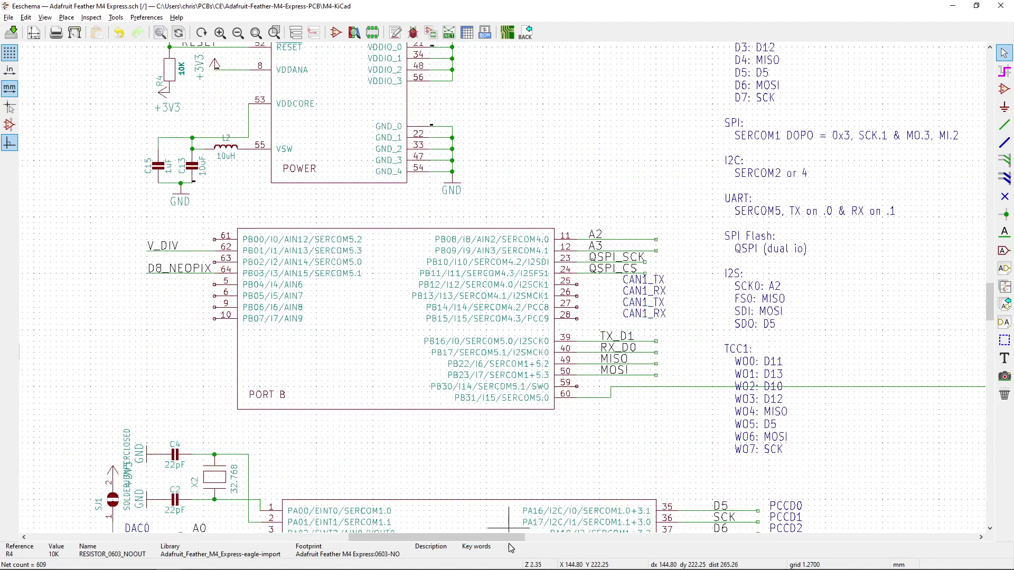
{"action": "middle_click_drag", "start_coordinate": [449, 379], "coordinate": [391, 273]}
{"action": "middle_click_drag", "start_coordinate": [448, 425], "coordinate": [462, 454]}
{"action": "middle_click_drag", "start_coordinate": [368, 358], "coordinate": [373, 455]}
{"action": "middle_click_drag", "start_coordinate": [339, 311], "coordinate": [328, 331]}
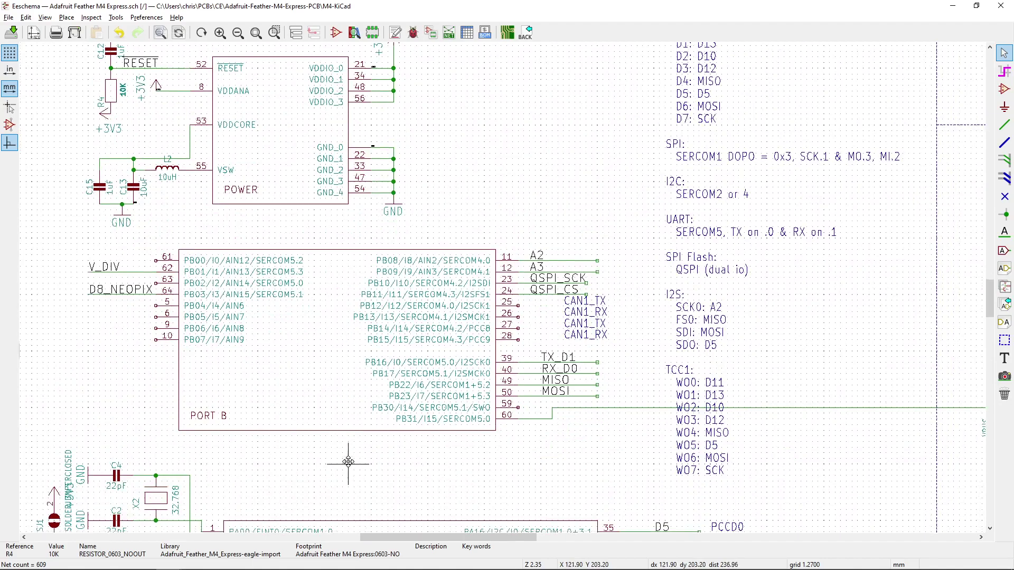
{"action": "middle_click_drag", "start_coordinate": [346, 467], "coordinate": [372, 333]}
{"action": "middle_click_drag", "start_coordinate": [356, 379], "coordinate": [406, 209]}
{"action": "middle_click_drag", "start_coordinate": [567, 346], "coordinate": [497, 338]}
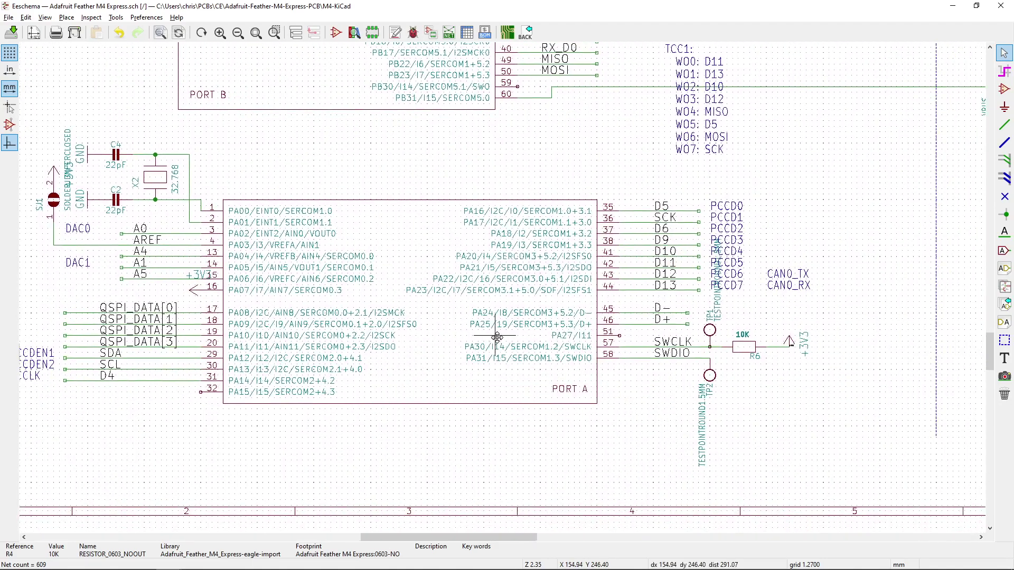